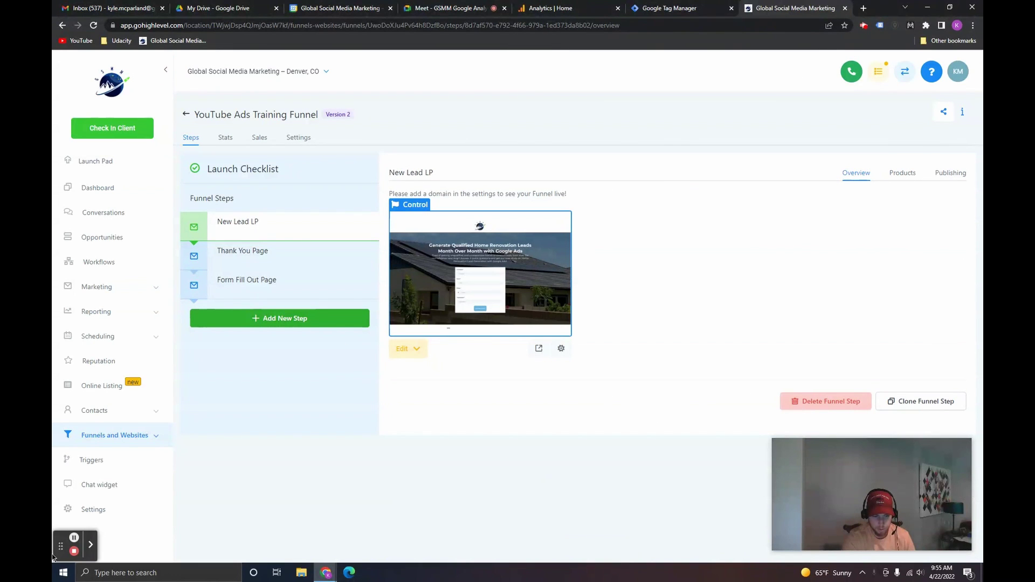
Step: Review the container's list of tags in Google Tag Manager and return to the workspace overview
drag(62, 543, 59, 513)
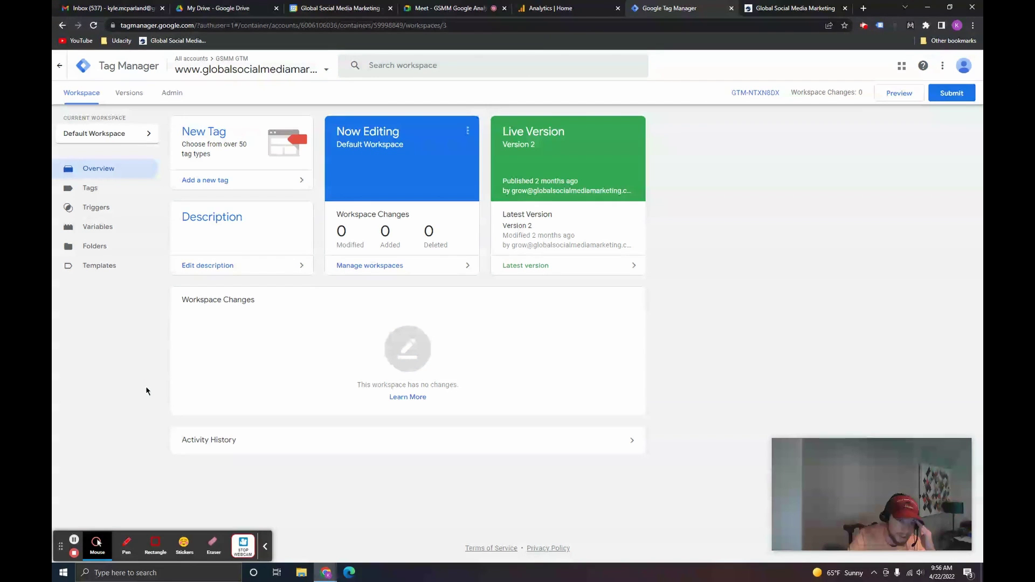
click(90, 187)
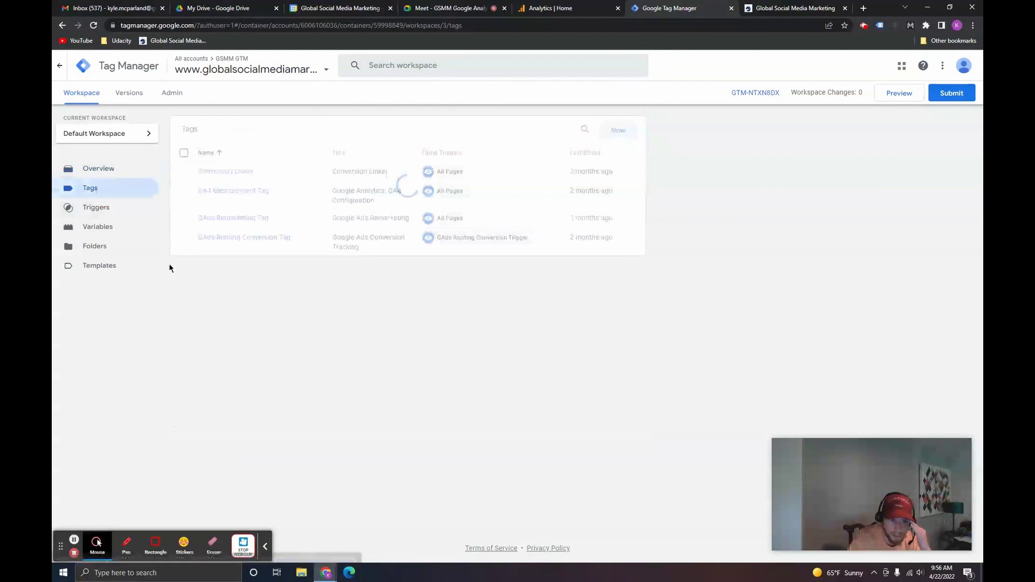
click(276, 159)
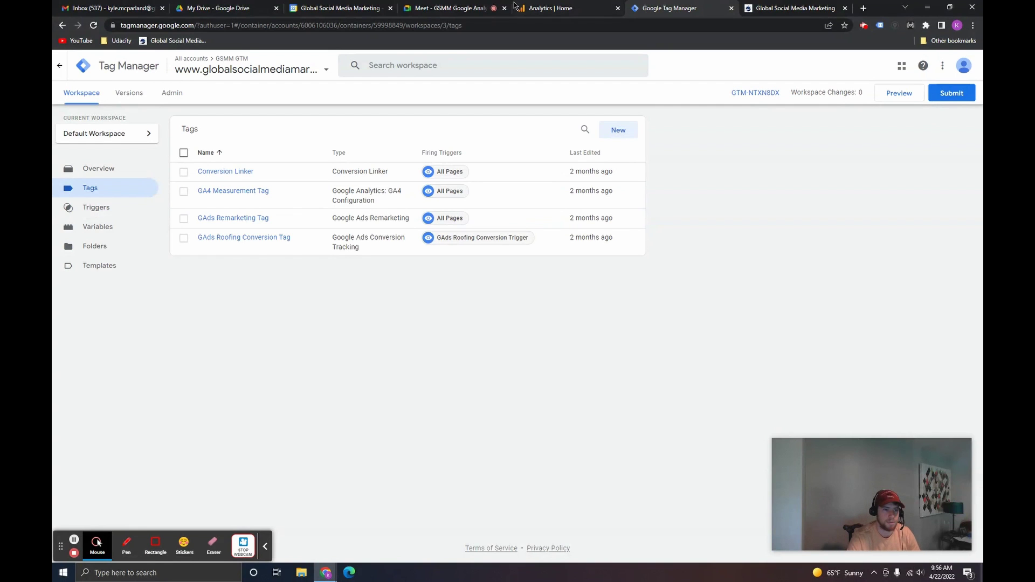
click(103, 171)
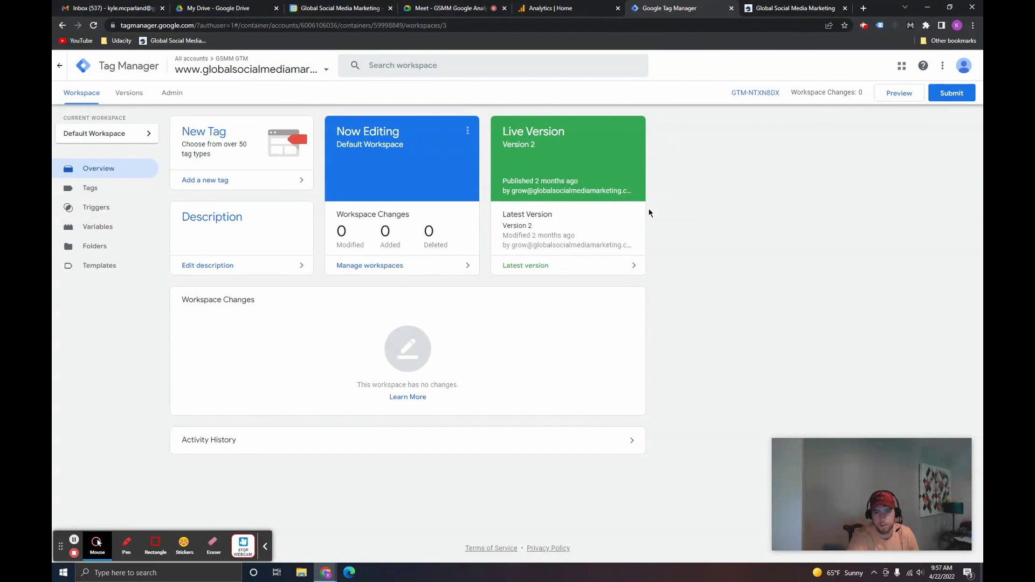
Step: Switch to HighLevel, preview the New Lead LP funnel page, and analyze it for Google tags with Tag Assistant Legacy
click(760, 8)
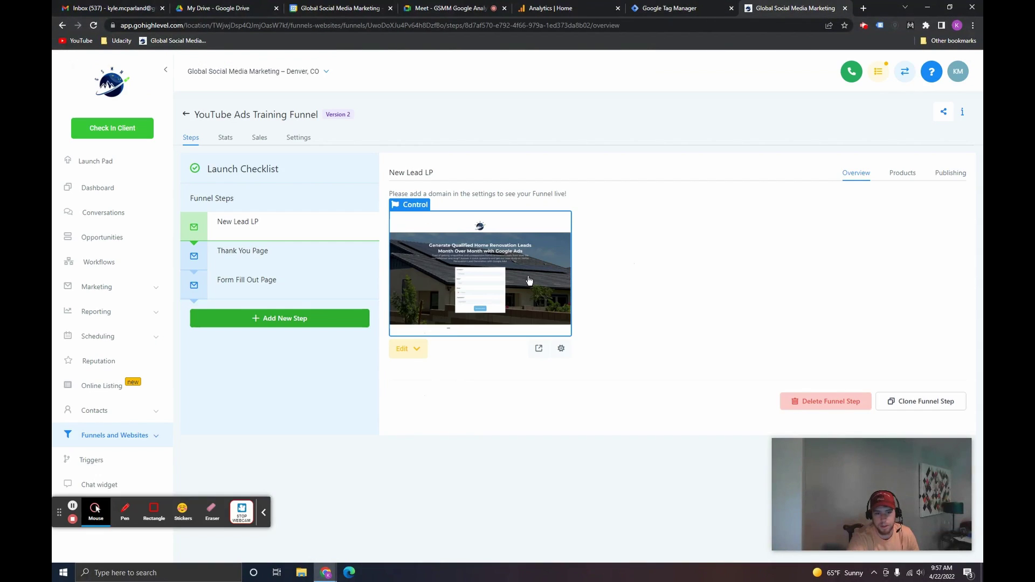
click(539, 348)
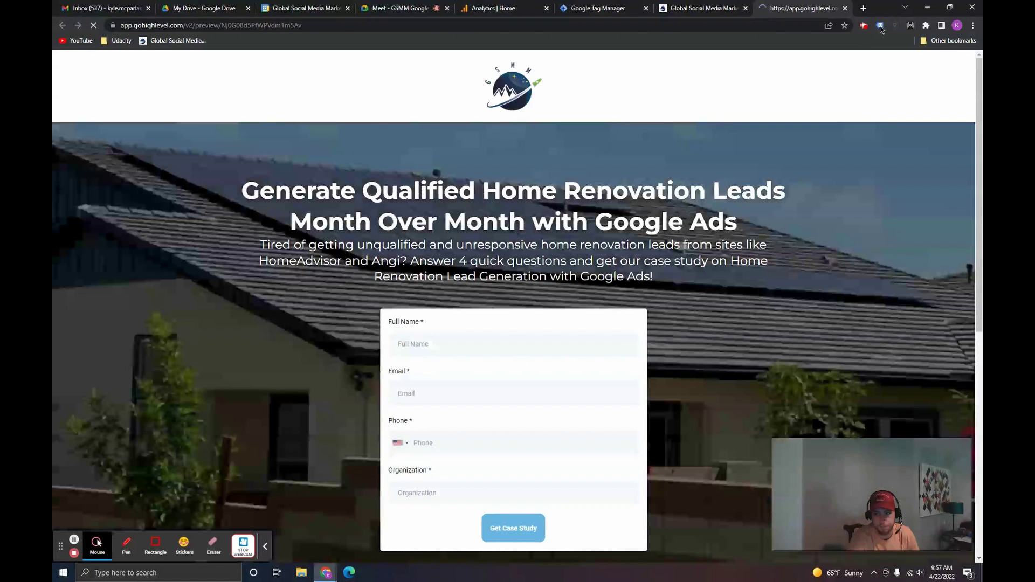
click(880, 25)
click(692, 133)
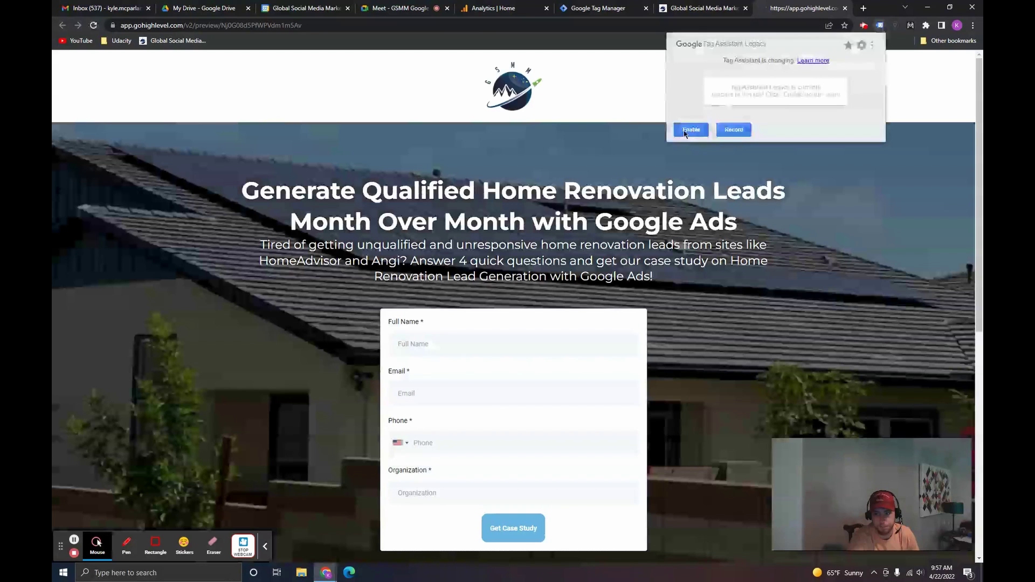
click(615, 156)
click(93, 25)
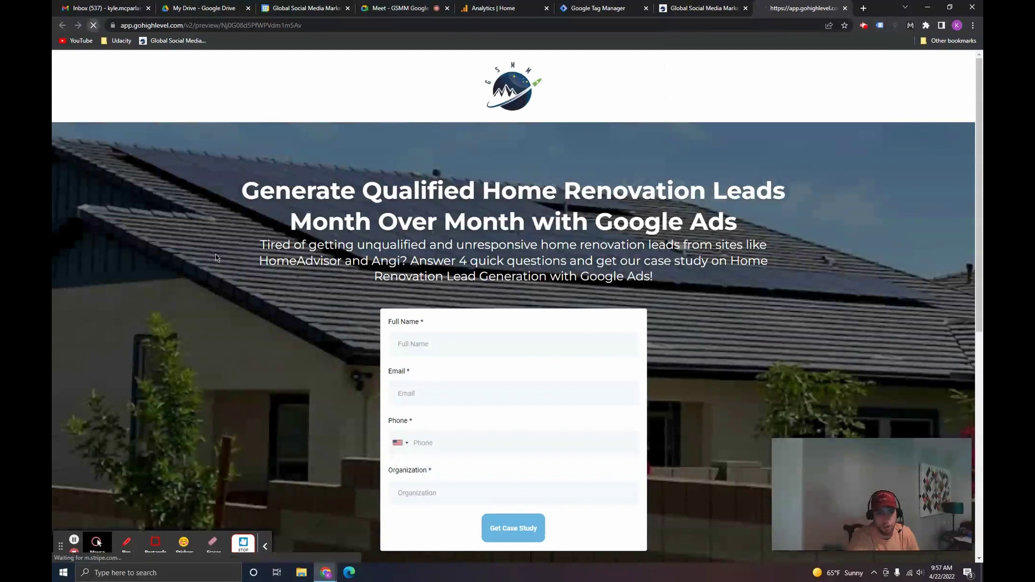
click(880, 25)
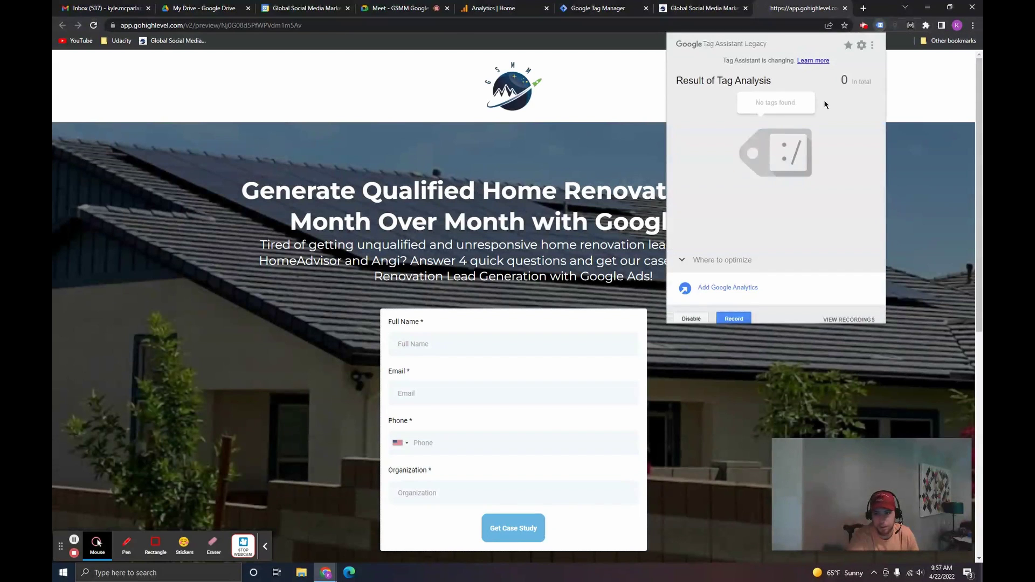
Step: Disable Tag Assistant Legacy on the landing page preview and close the preview
click(691, 319)
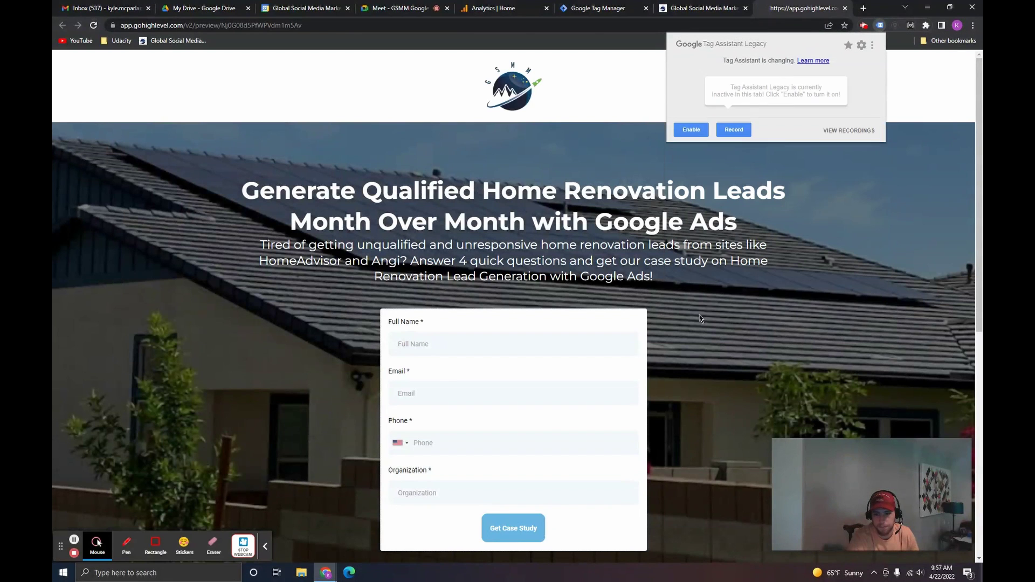
click(843, 207)
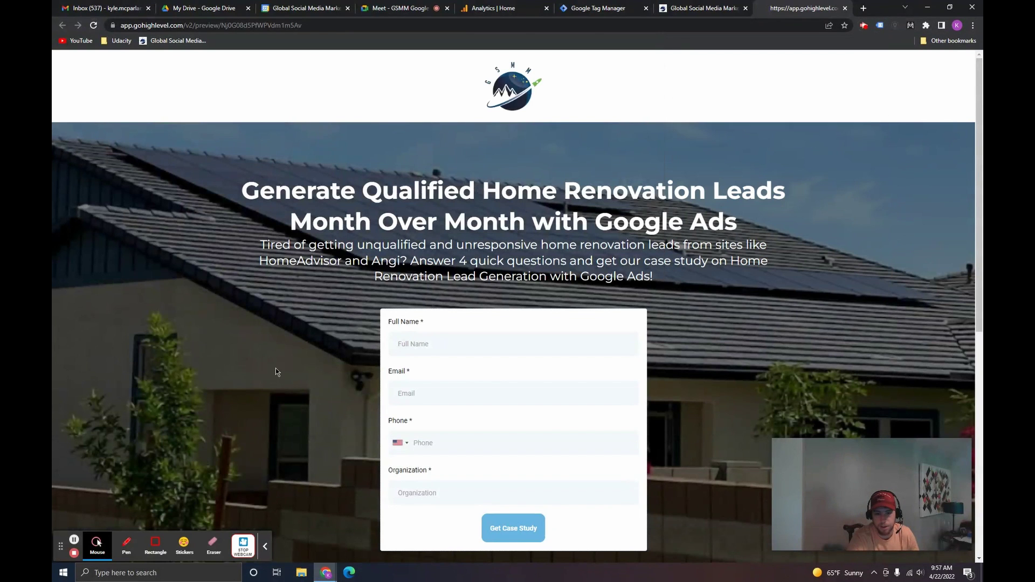
click(844, 8)
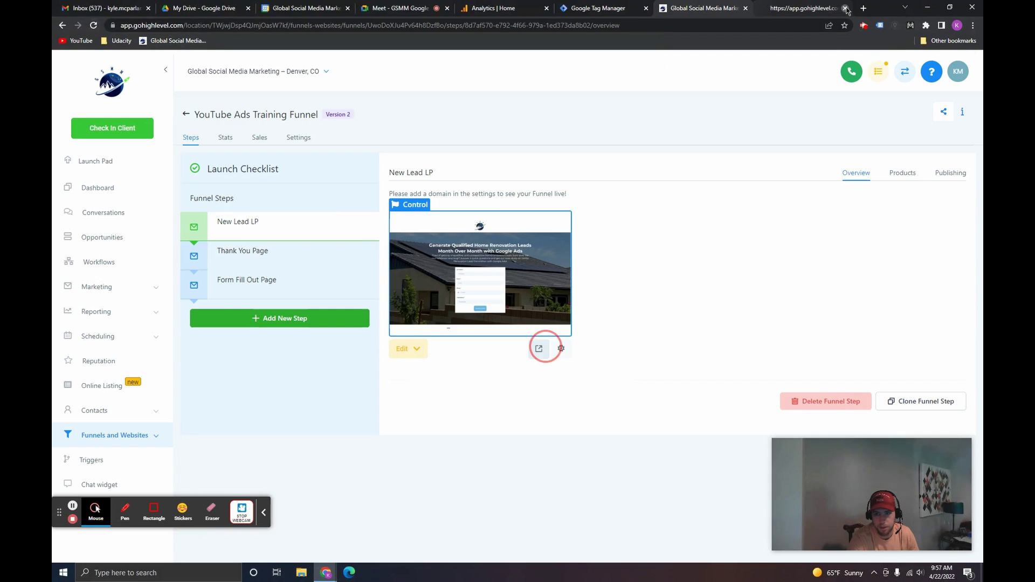
Step: Switch to Google Tag Manager and copy the container's head installation snippet
click(696, 7)
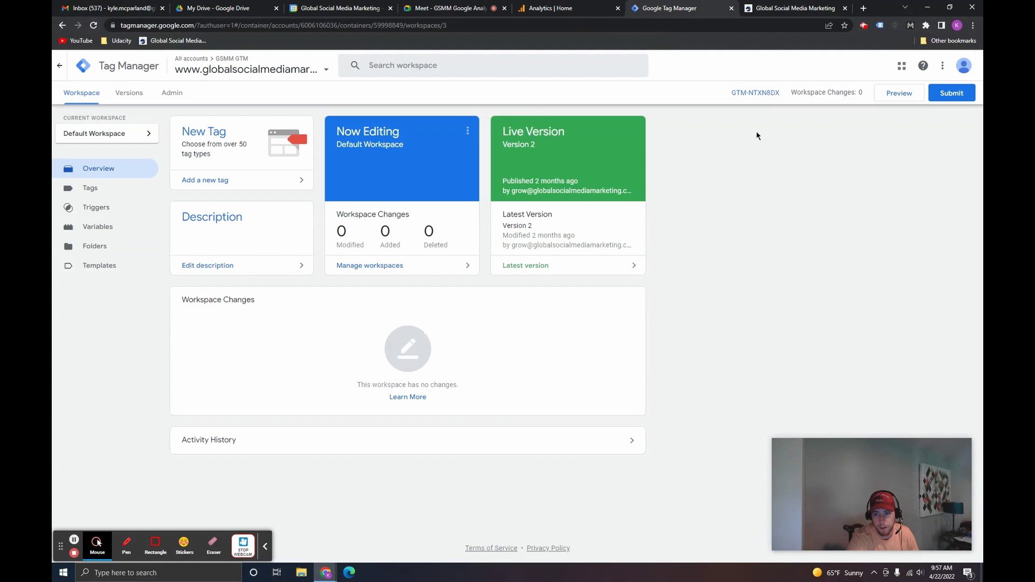
click(755, 93)
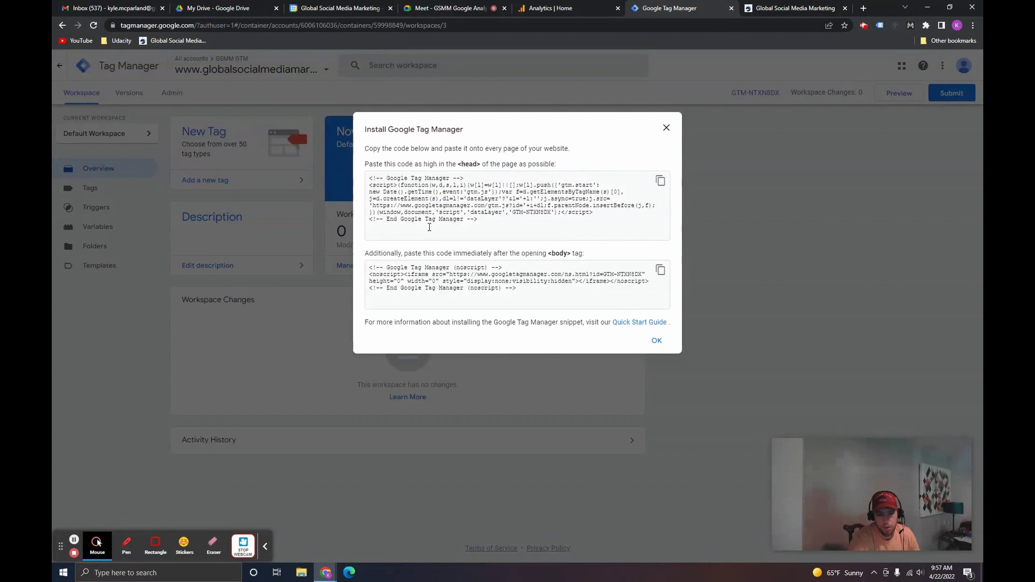
click(660, 183)
key(ctrl+c)
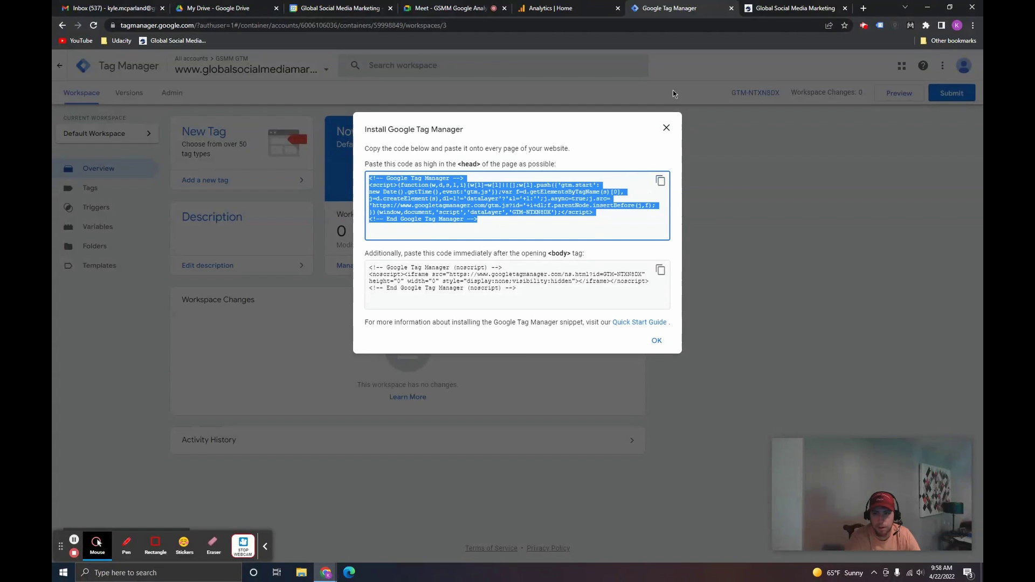
Step: In HighLevel, open the New Lead LP in the funnel builder, view its page-level tracking code editor, and return to the funnel overview
click(784, 6)
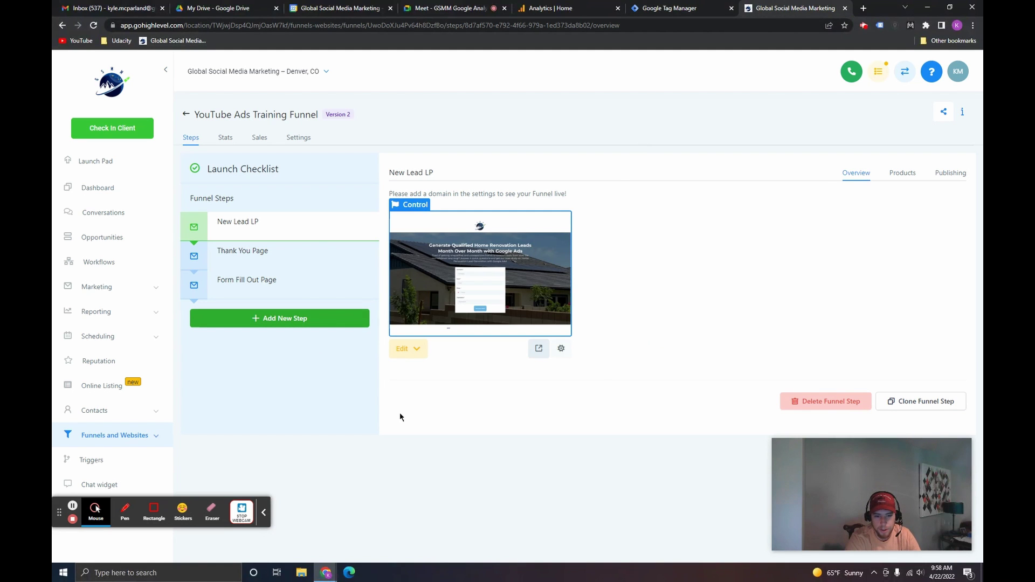
click(407, 349)
click(413, 375)
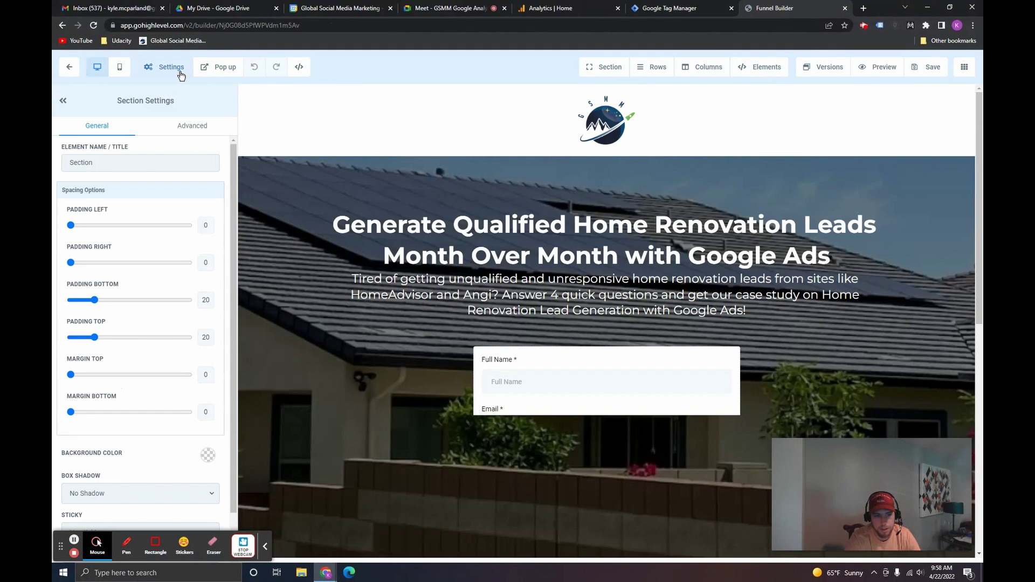
click(181, 75)
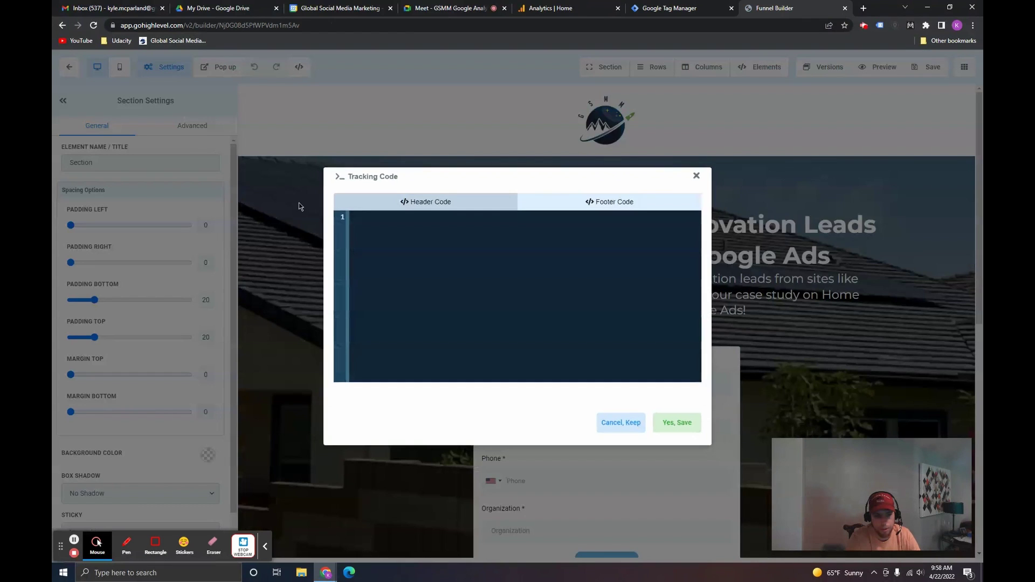
click(408, 212)
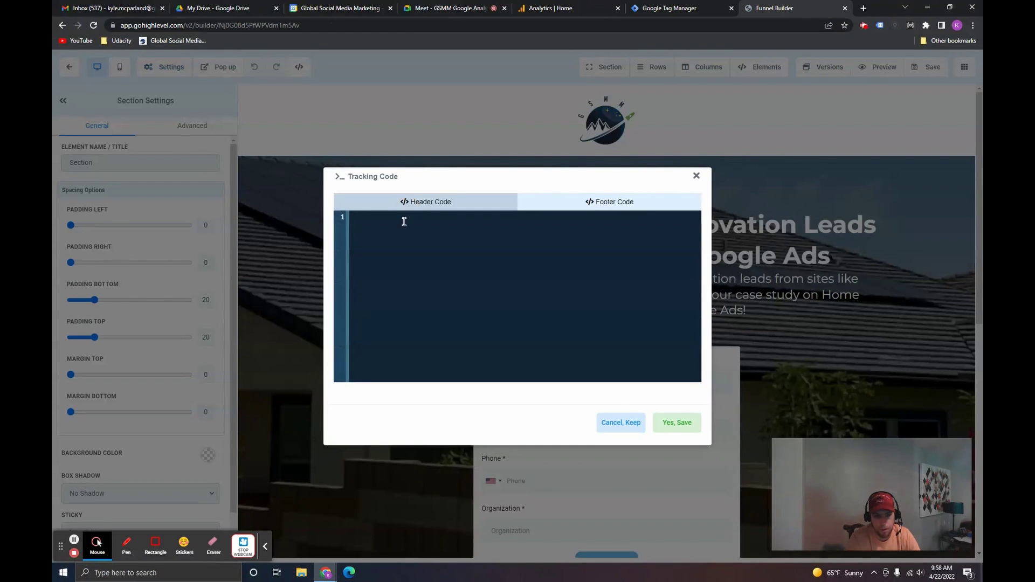
click(697, 177)
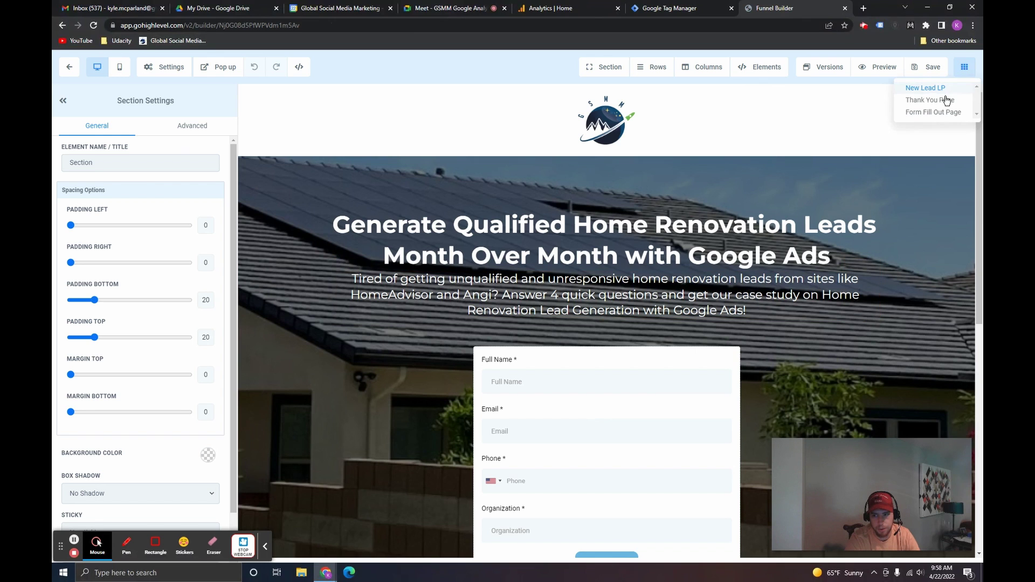
click(69, 67)
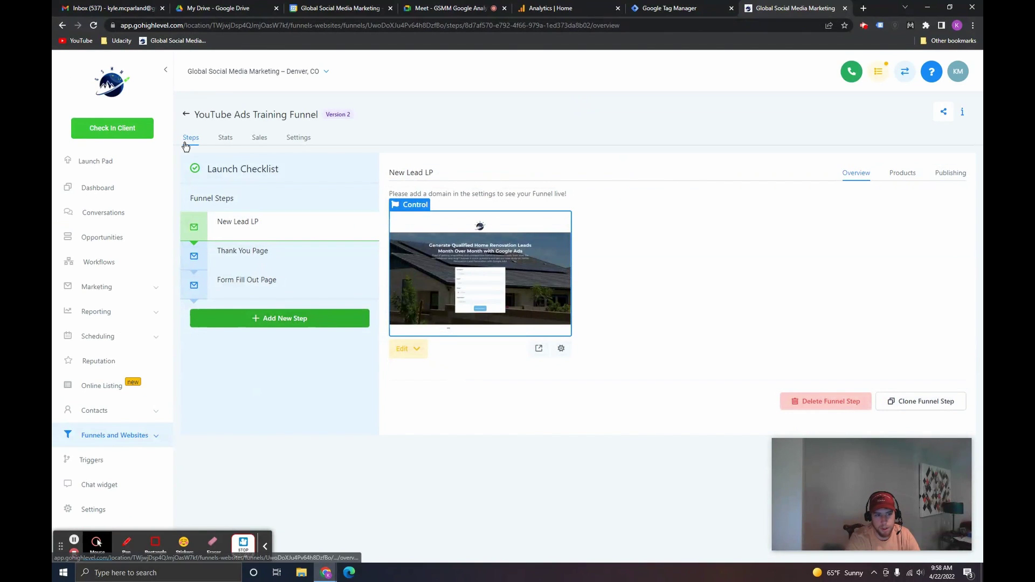
Step: Paste the Google Tag Manager head snippet into the funnel-wide head tracking code and save the YouTube Ads Training Funnel settings
click(298, 137)
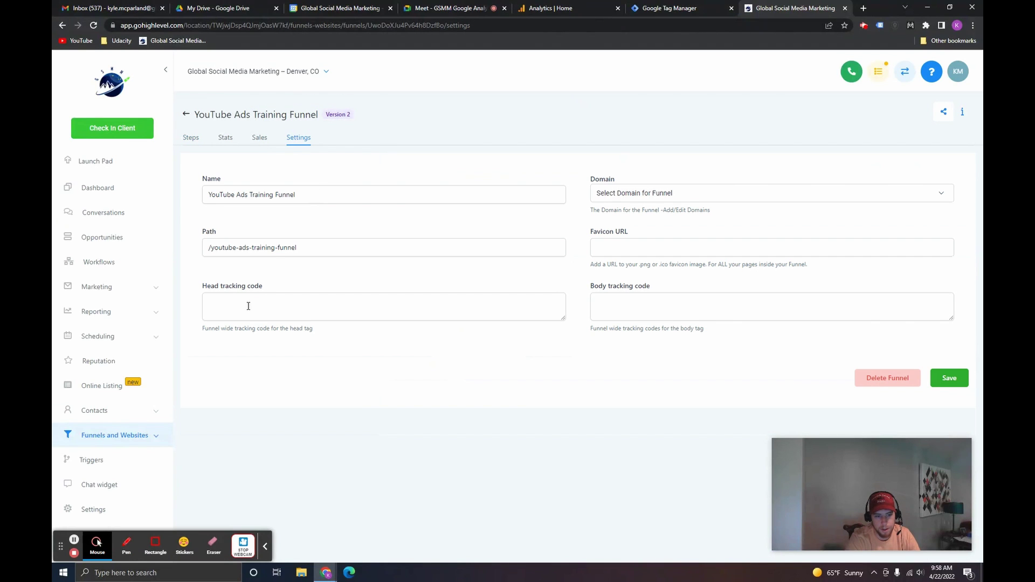
click(218, 301)
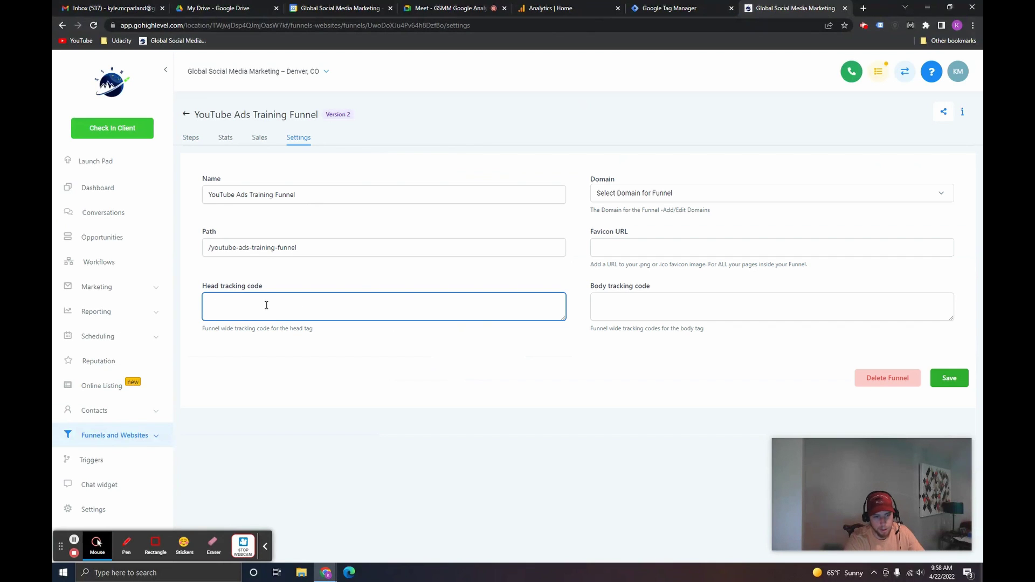
key(ctrl+v)
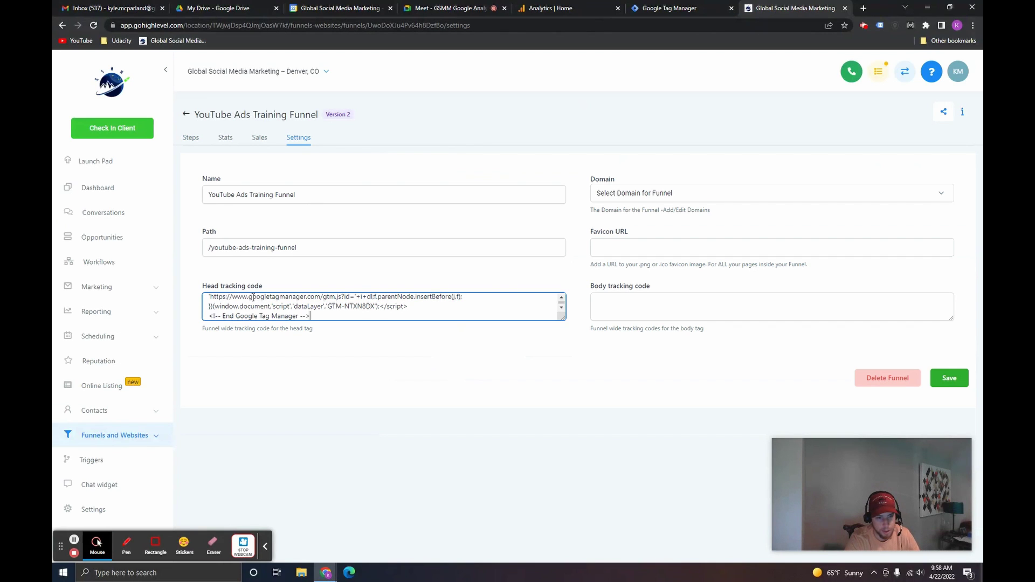
drag(564, 318, 562, 366)
click(964, 431)
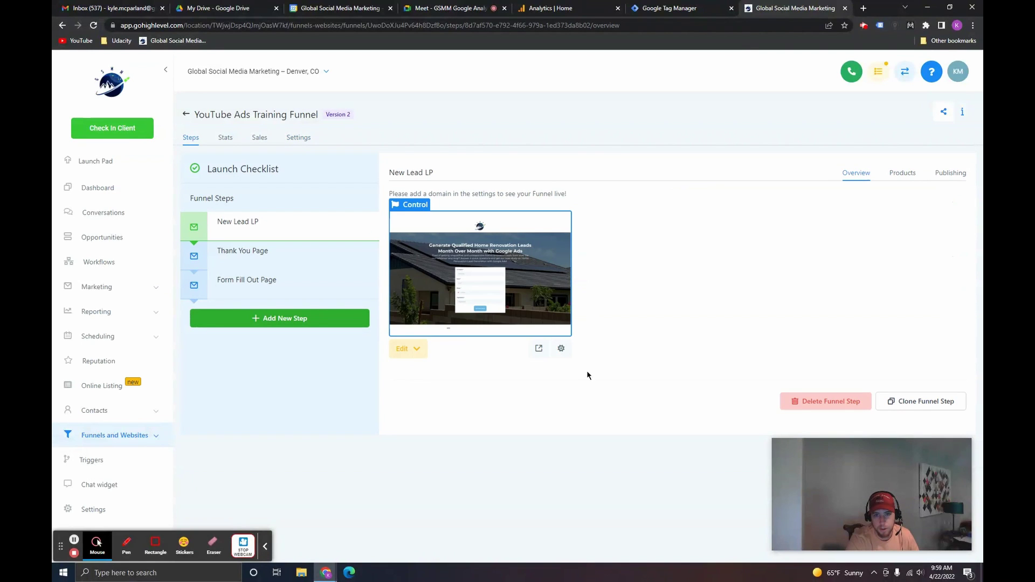
Step: Switch to Google Tag Manager and copy the noscript snippet meant for the body tag
click(694, 4)
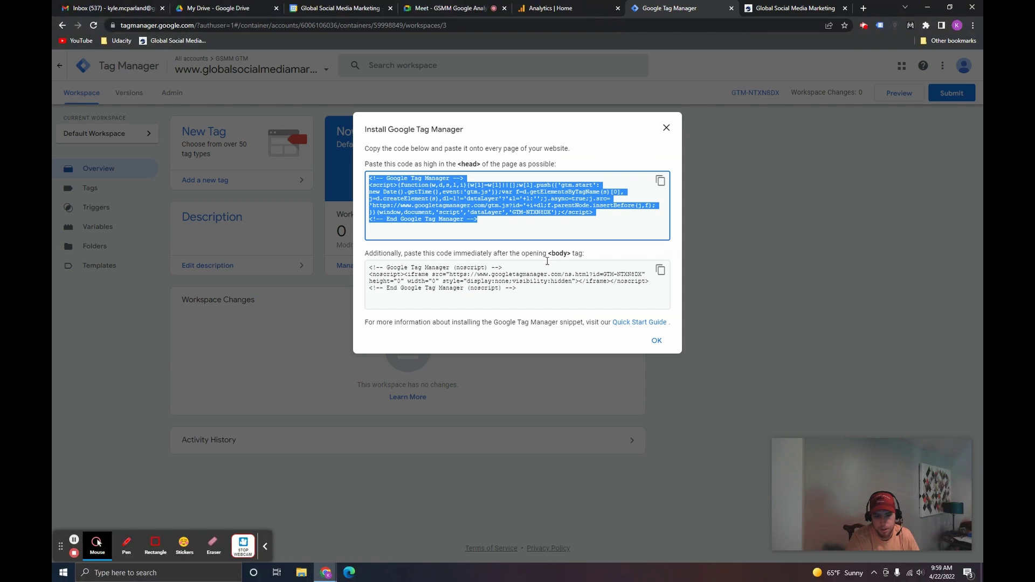
click(662, 270)
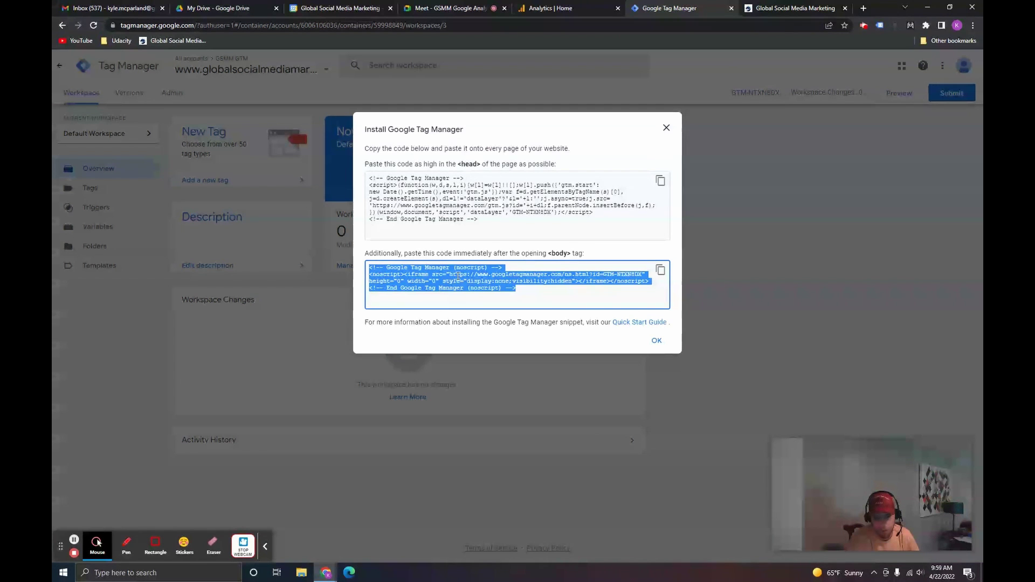
click(663, 272)
click(427, 267)
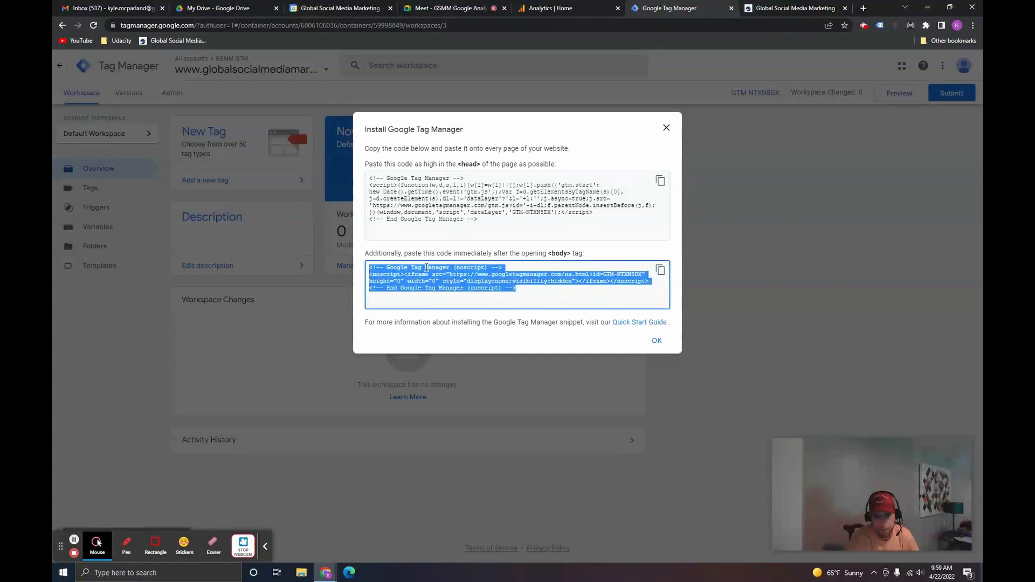
Step: Paste the noscript snippet into the HighLevel funnel's body tracking code and save the funnel settings
click(801, 6)
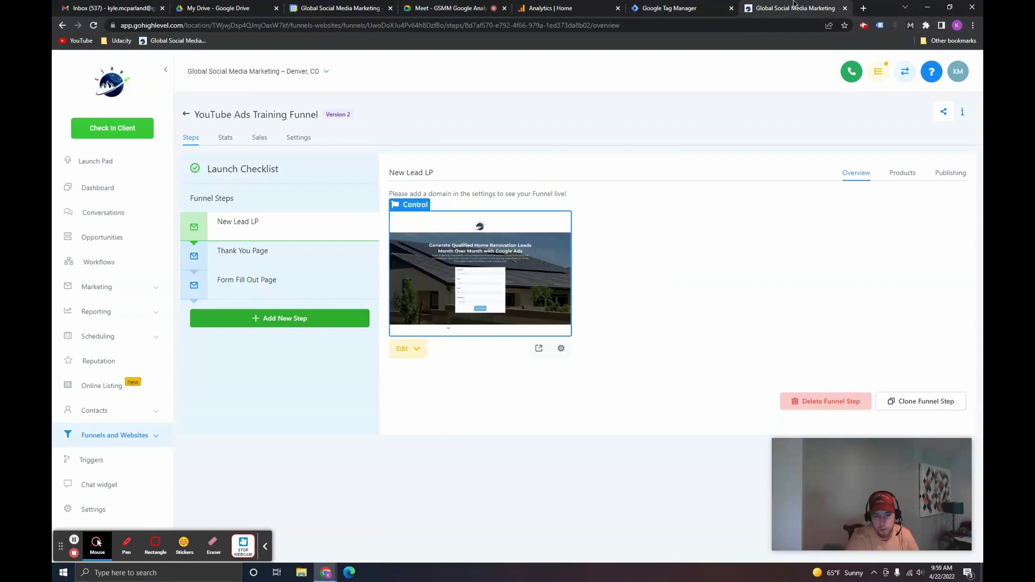
click(300, 138)
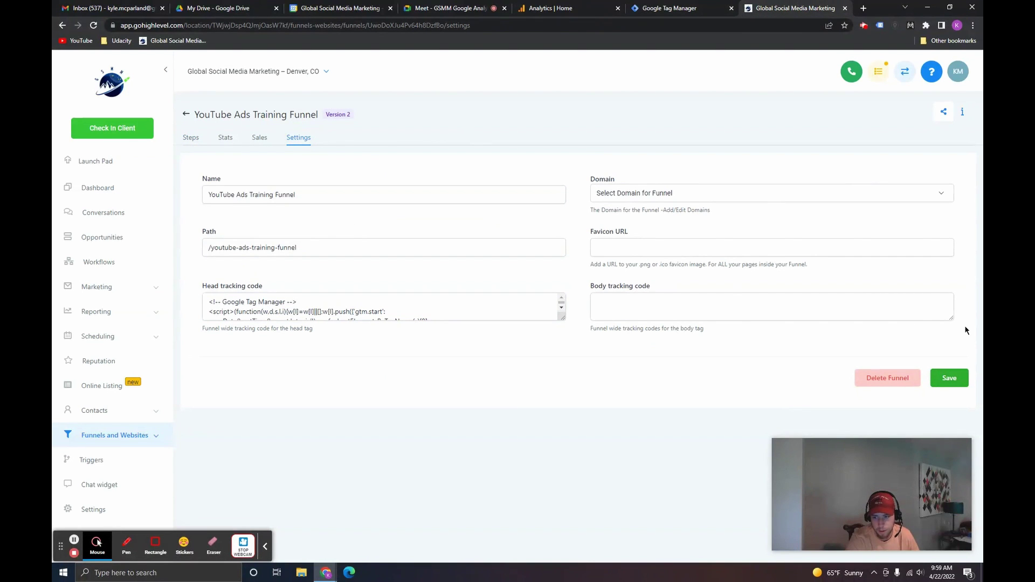
drag(952, 319, 952, 335)
click(742, 317)
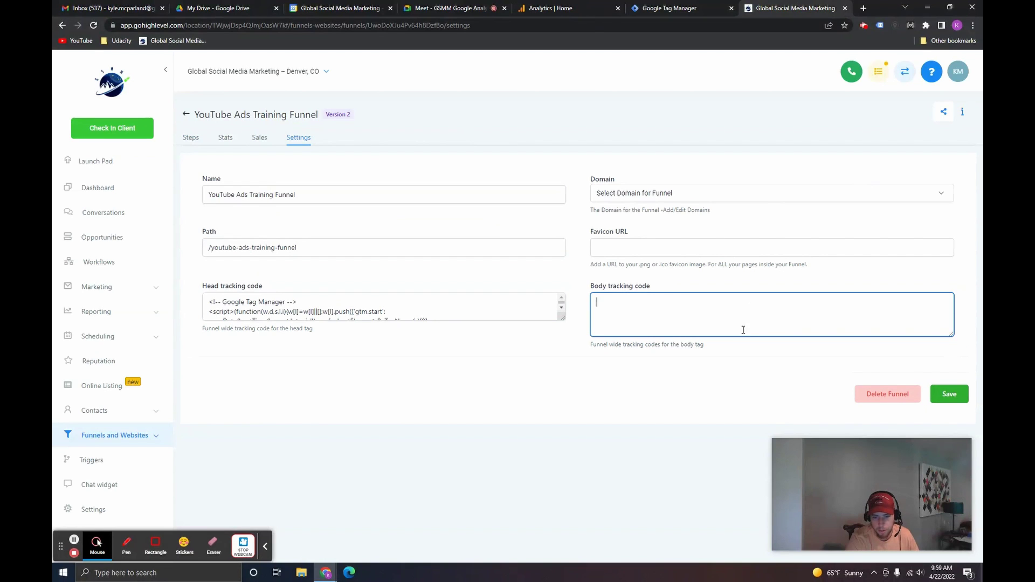
key(ctrl+v)
click(949, 394)
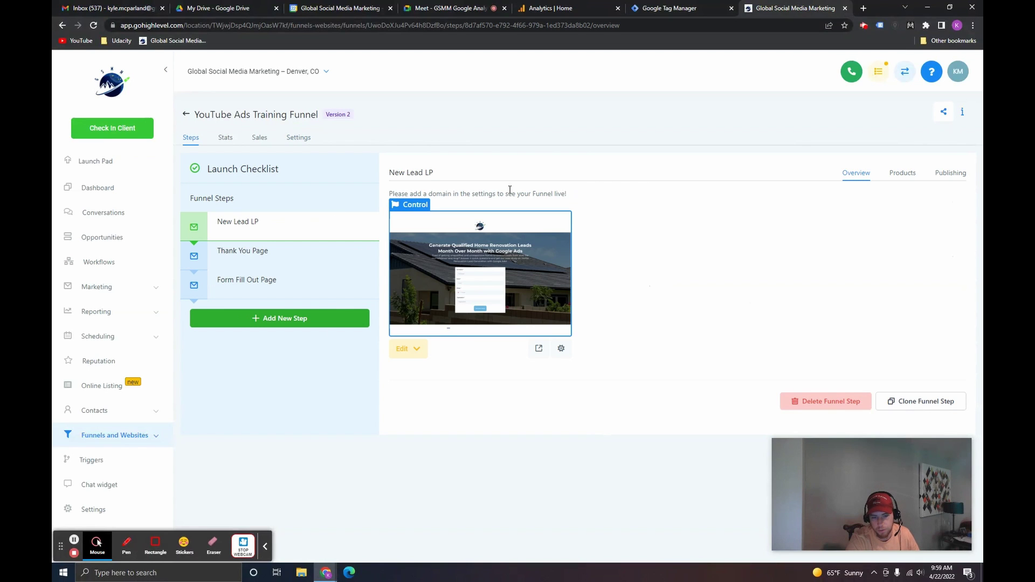
Step: Check the saved head and body tracking codes in the funnel settings and return to Google Tag Manager
click(298, 137)
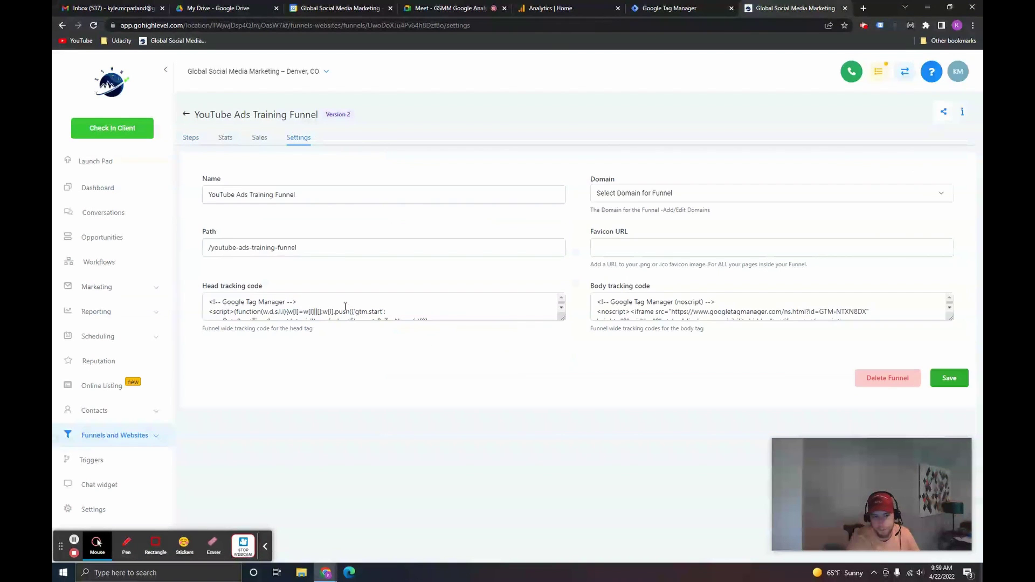
drag(562, 318, 562, 340)
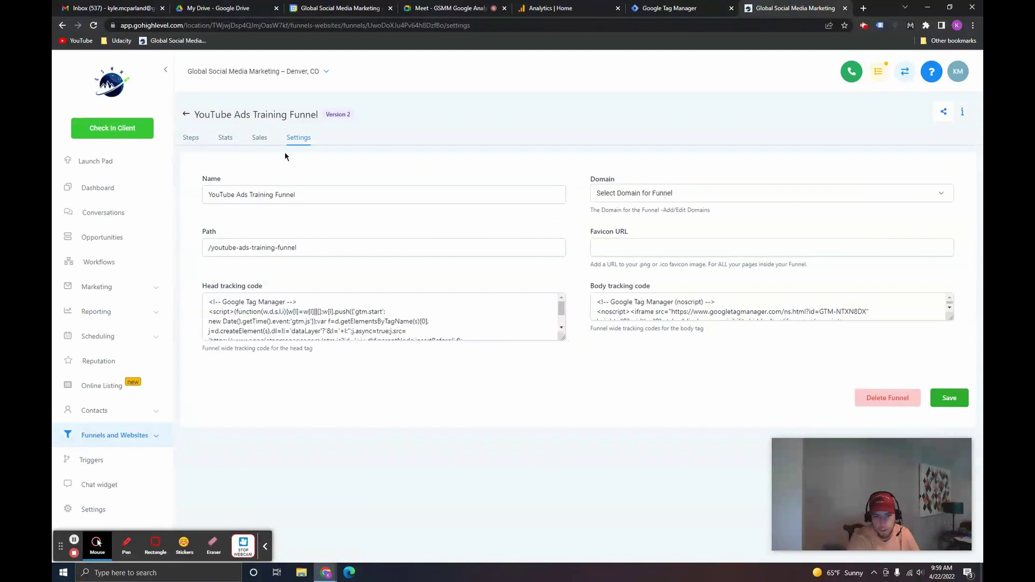
click(682, 4)
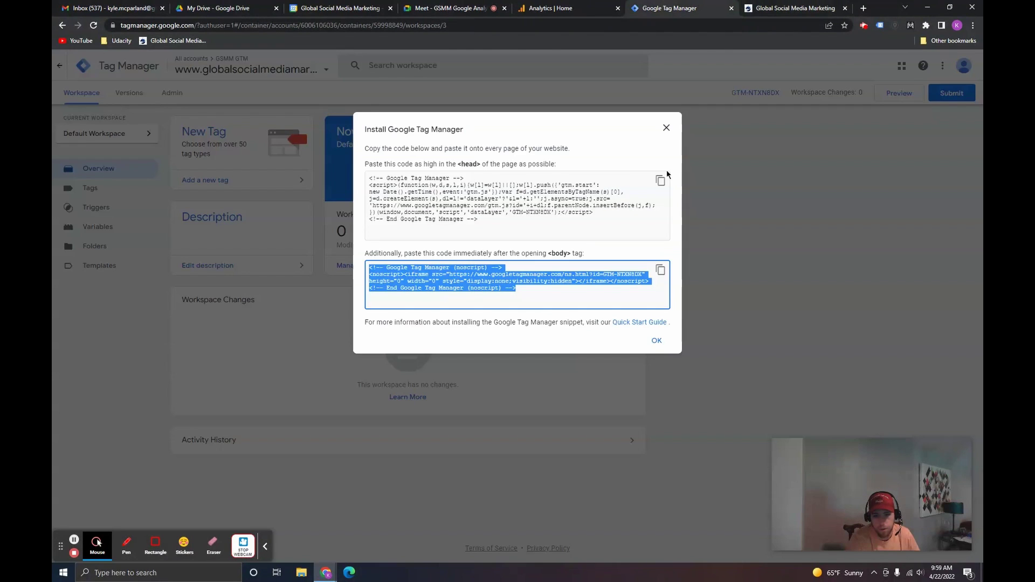
Step: Close the install instructions, switch to HighLevel, and enlarge the head and body tracking code boxes to review the full snippets
click(666, 129)
click(776, 7)
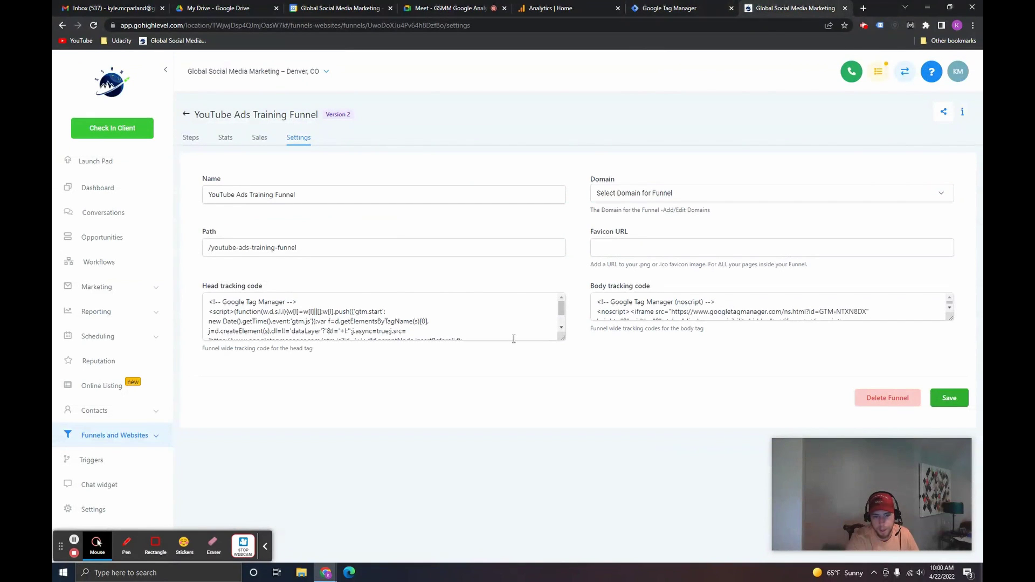
drag(950, 318, 949, 342)
drag(562, 337, 565, 369)
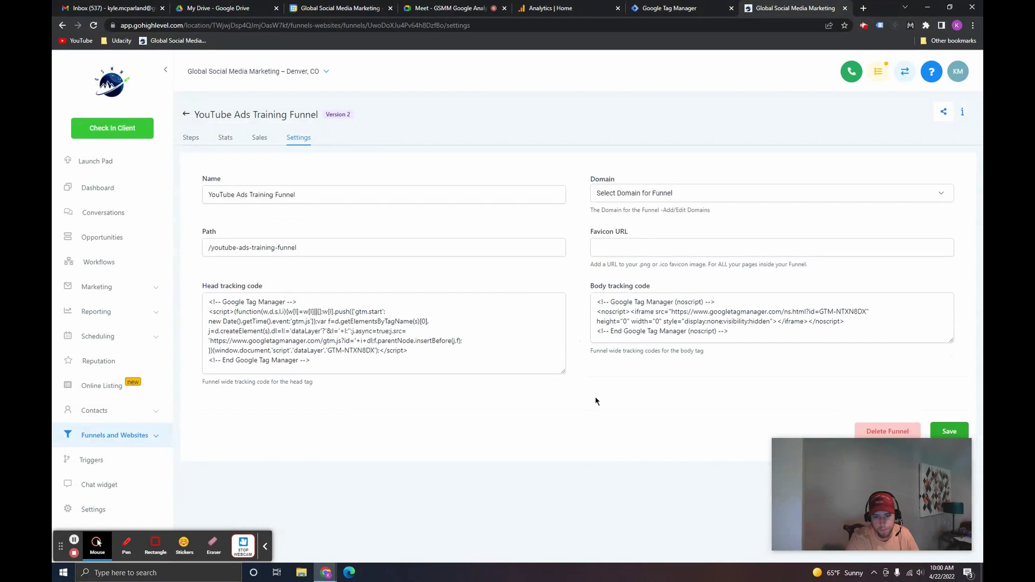
Step: Switch to Google Tag Manager and create a tag named GA4 Test Measurement Tag with the Google Analytics: GA4 Configuration type
click(671, 8)
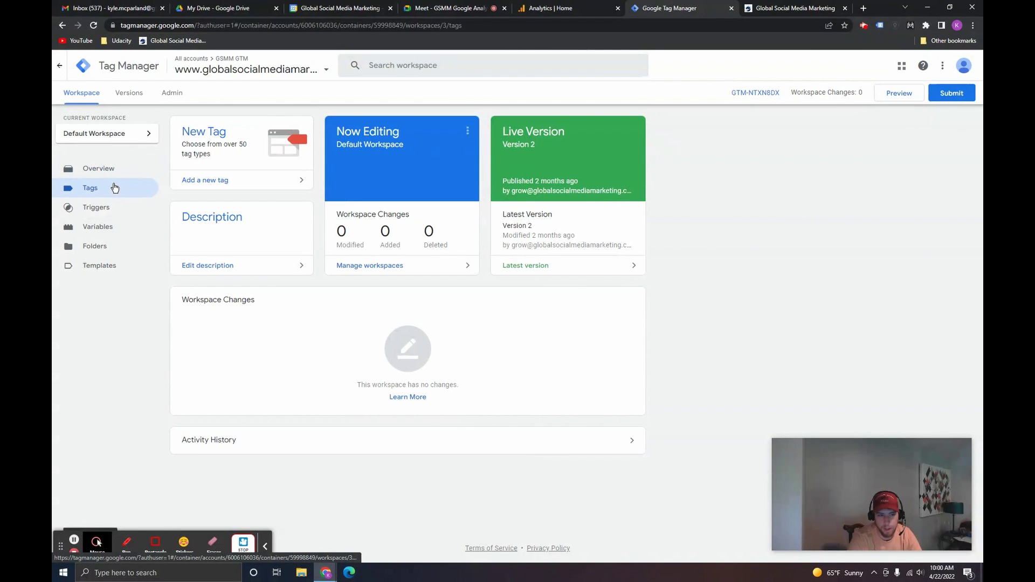
click(111, 186)
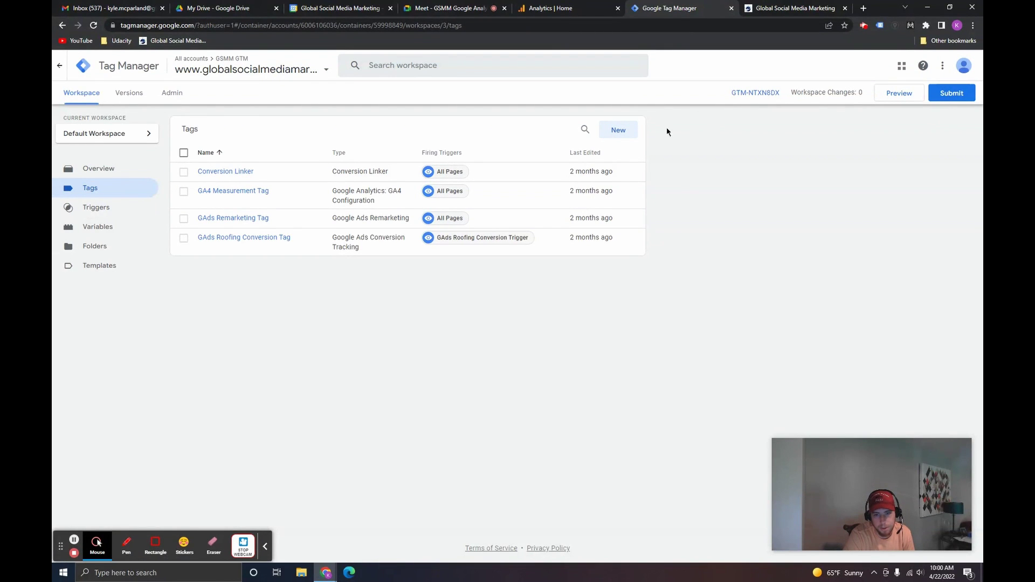
click(619, 131)
click(343, 68)
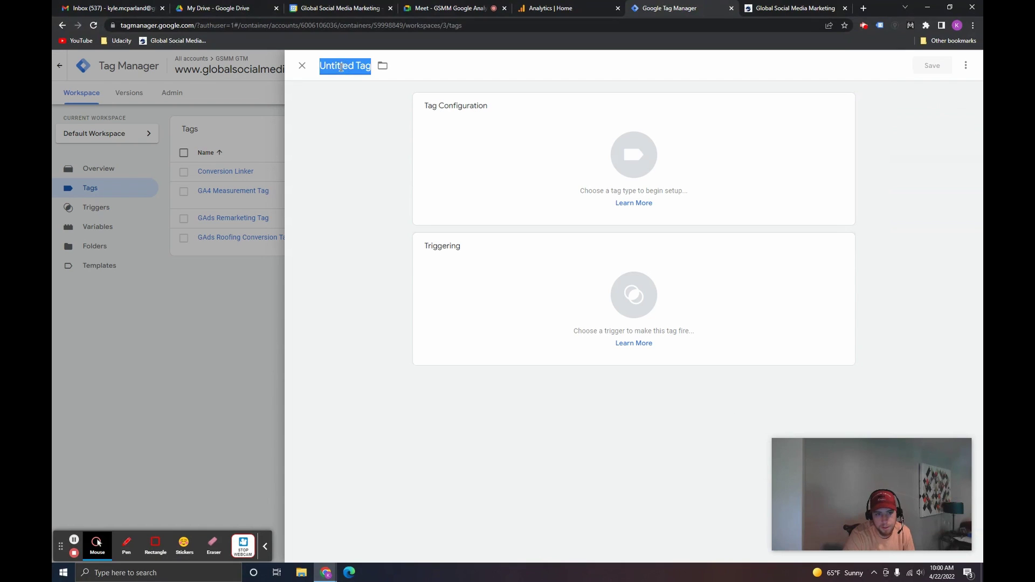
text(GA4 Test Measurement Tag)
click(347, 166)
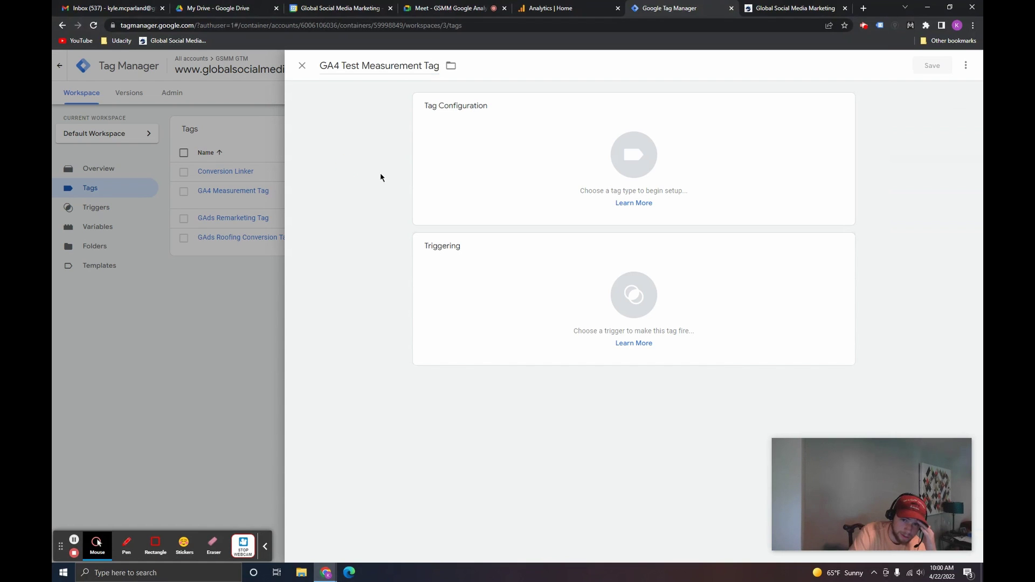
click(542, 164)
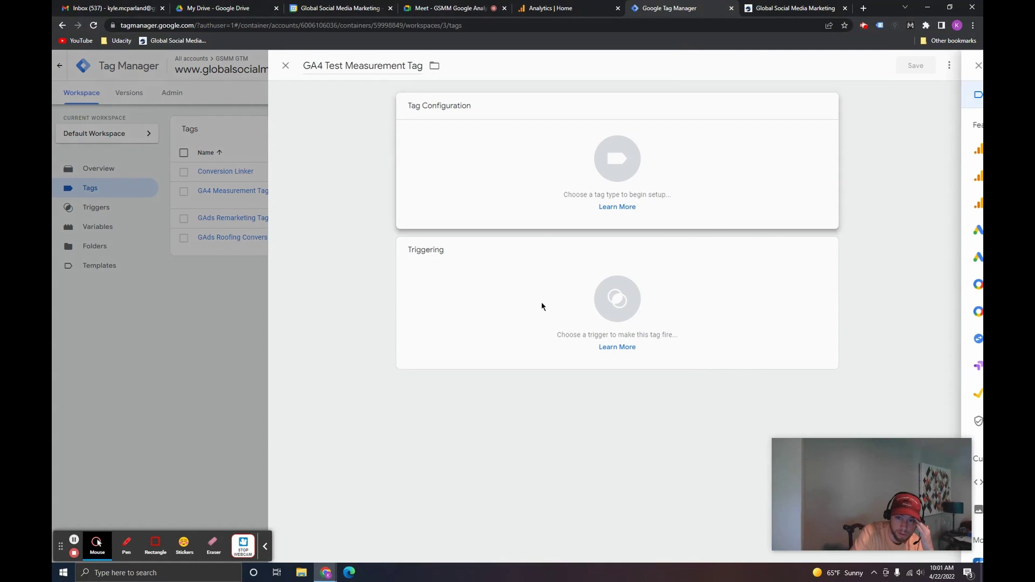
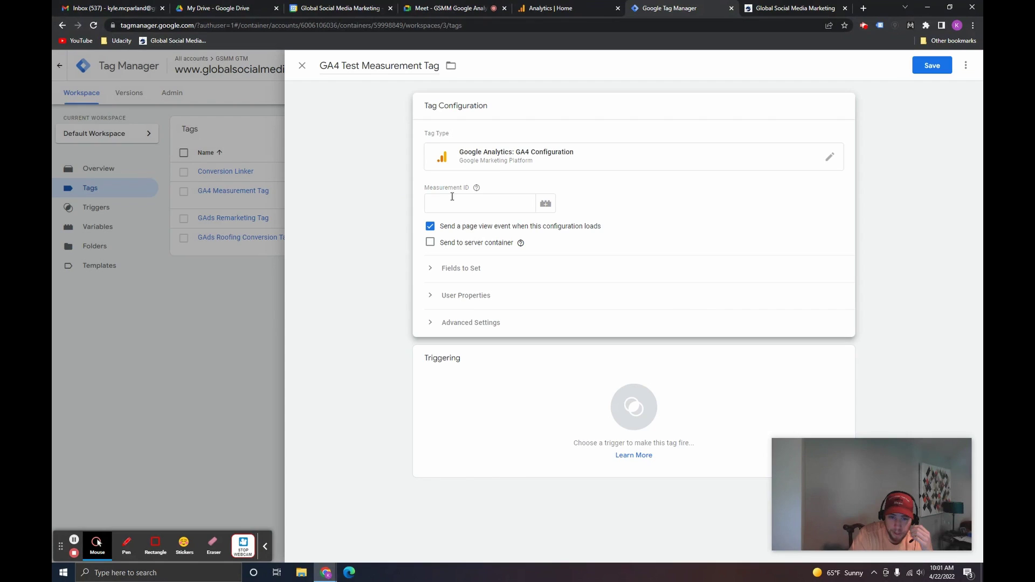
Step: Switch to Google Analytics and copy the measurement ID from the Global Social Media Marketing - GA4 web data stream
click(452, 197)
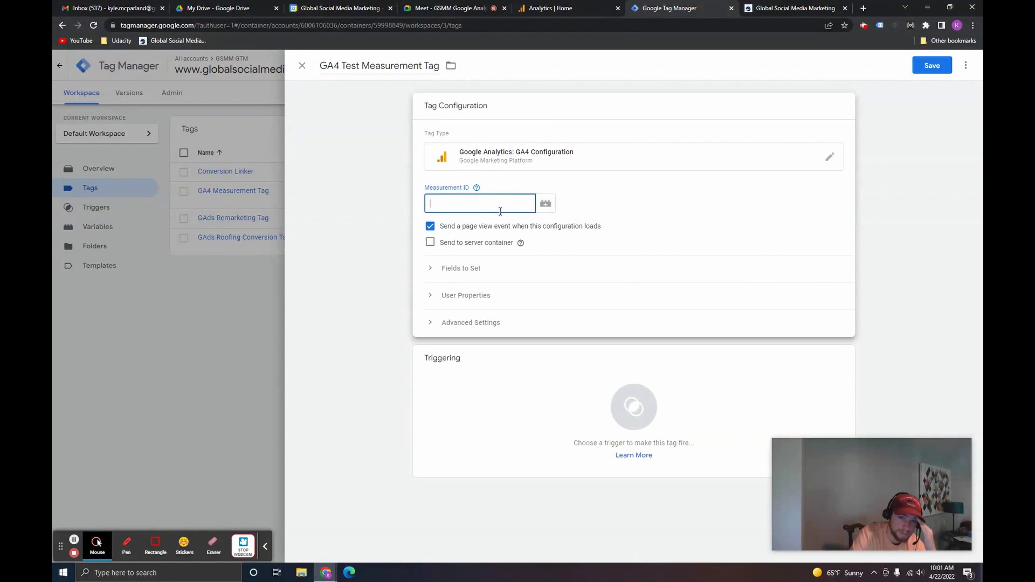
click(581, 4)
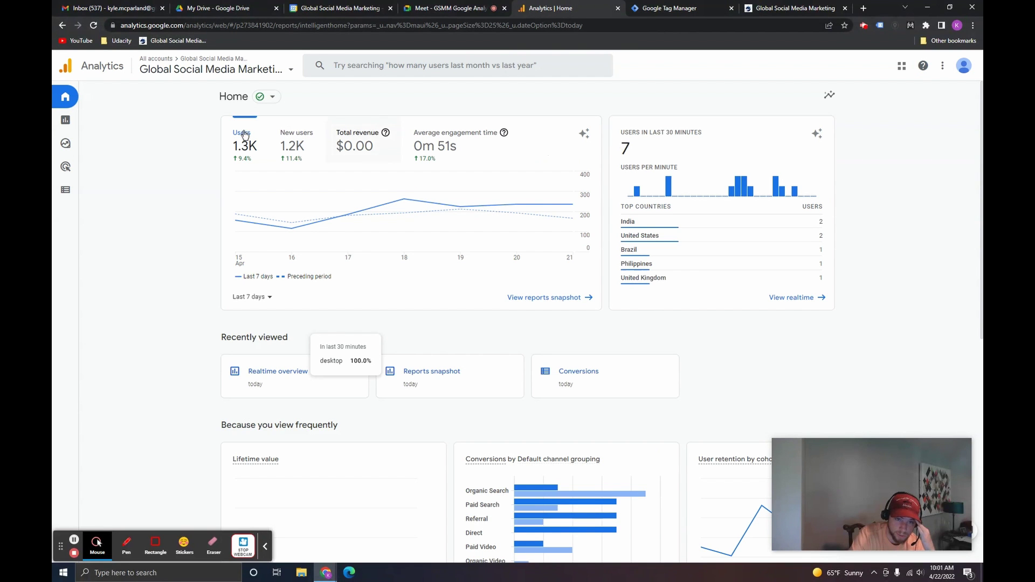
click(230, 71)
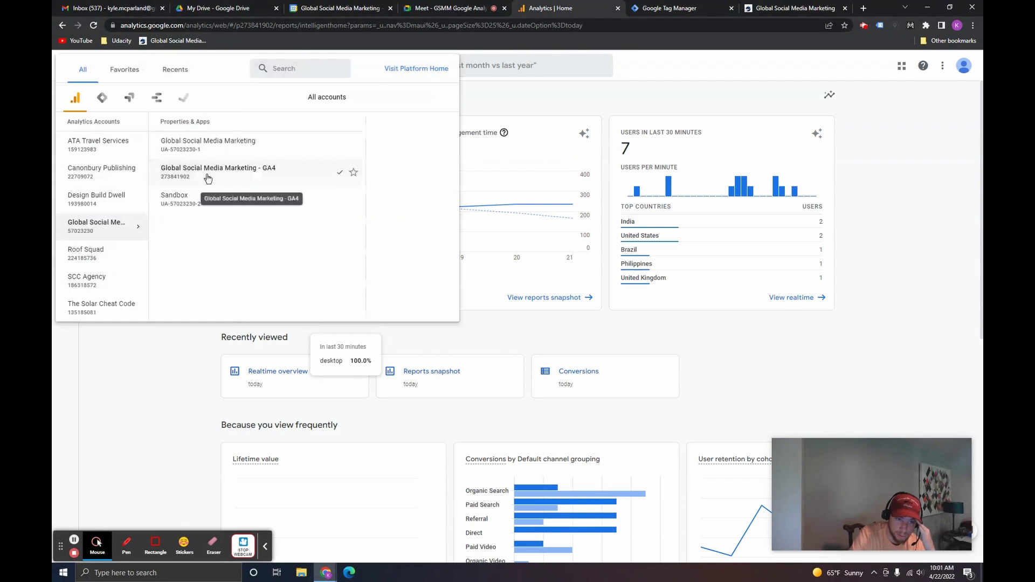
click(166, 423)
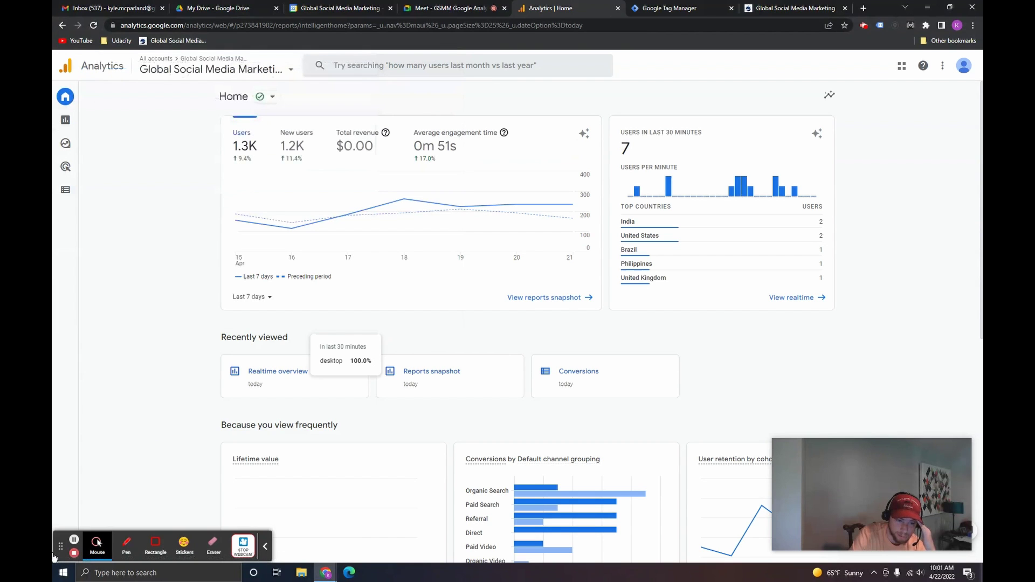
drag(58, 485, 59, 454)
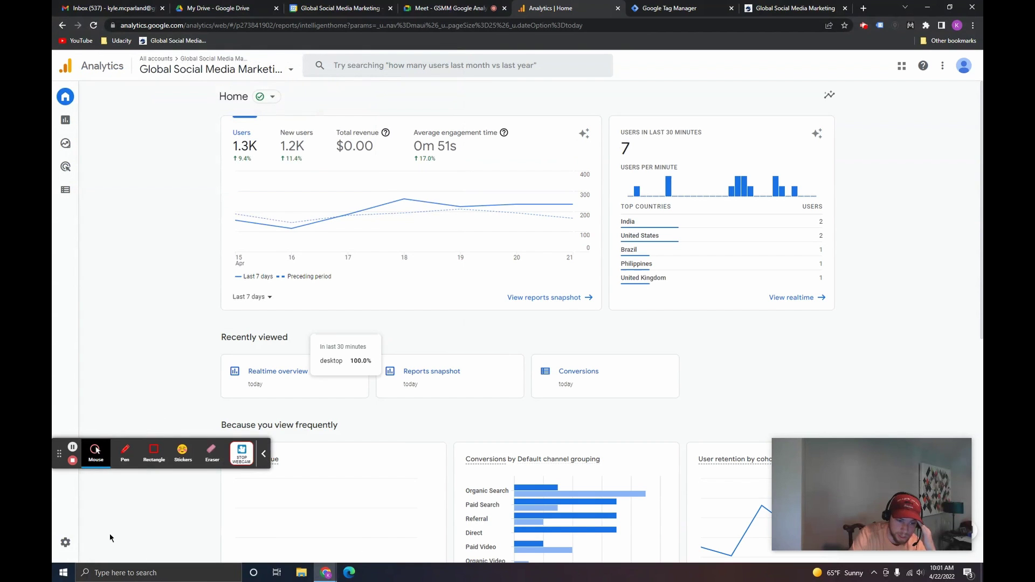
click(74, 547)
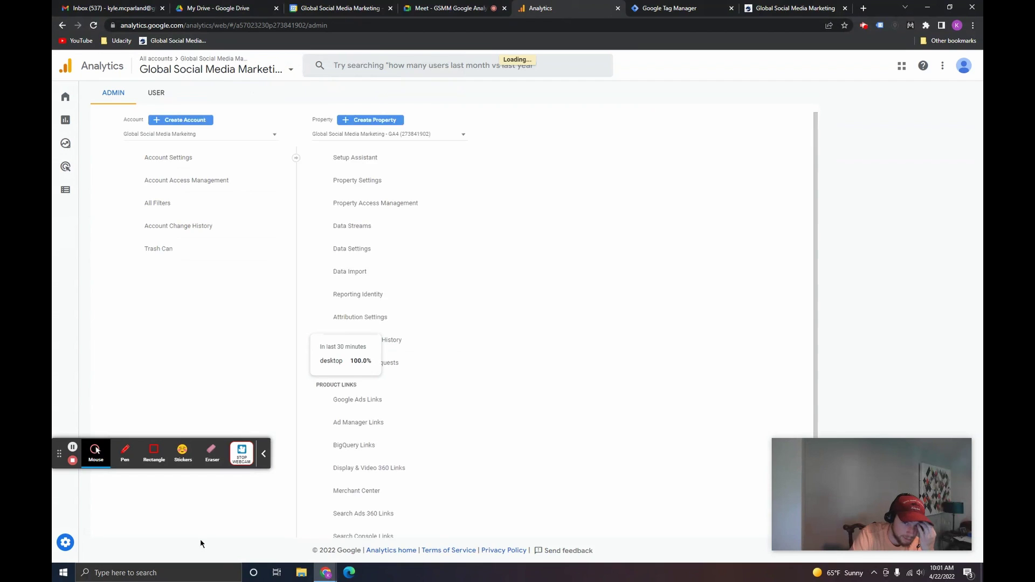
click(441, 228)
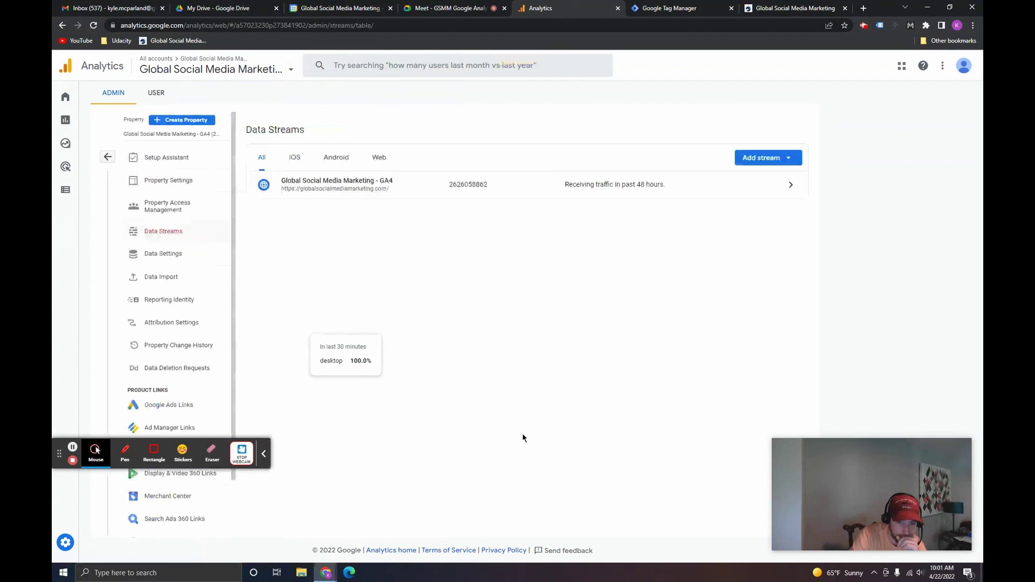
click(413, 187)
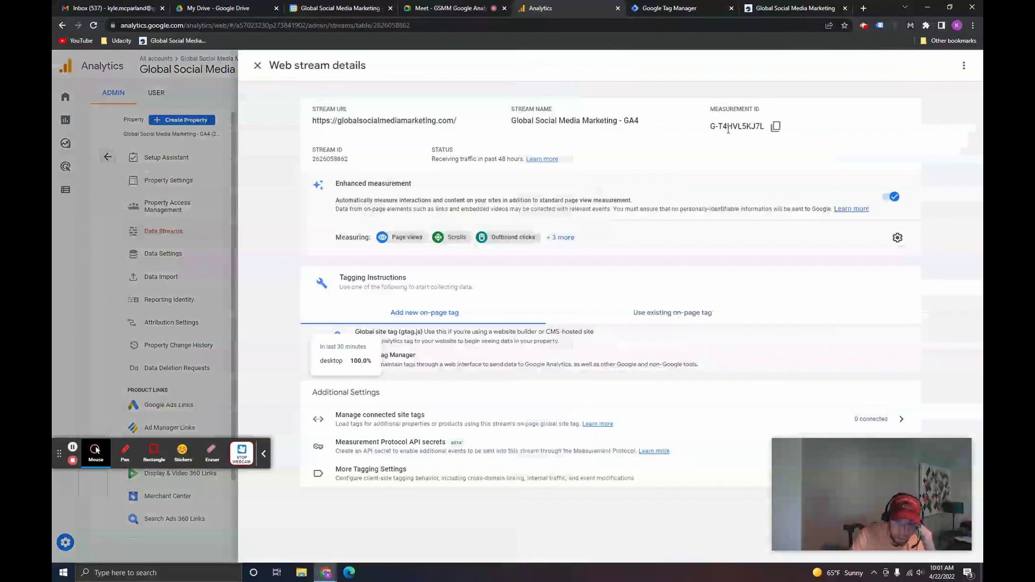
drag(718, 113, 769, 113)
click(776, 128)
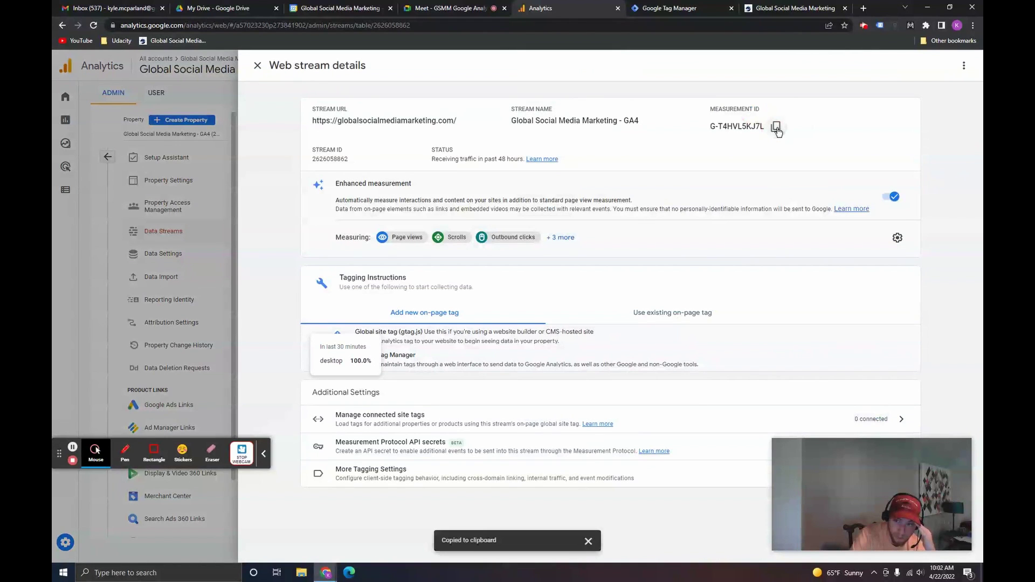
Step: Return to Google Tag Manager and paste the copied measurement ID into the GA4 tag's configuration
click(698, 7)
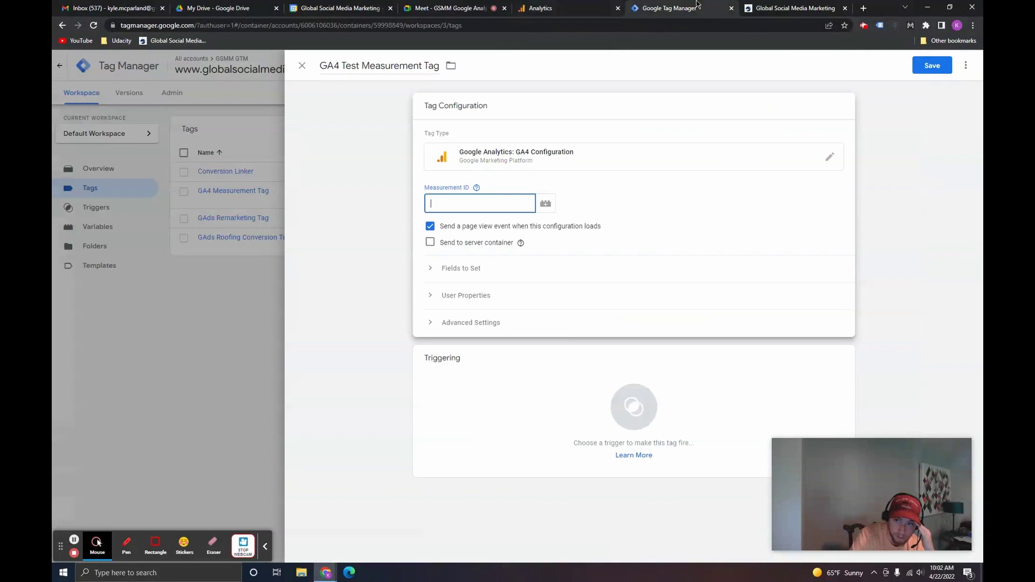
right_click(462, 204)
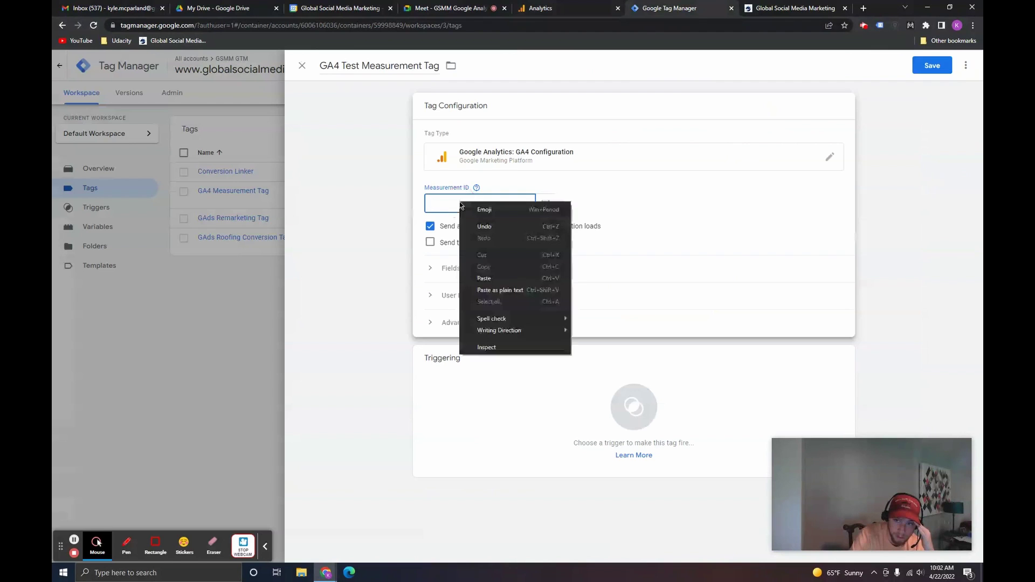
click(488, 280)
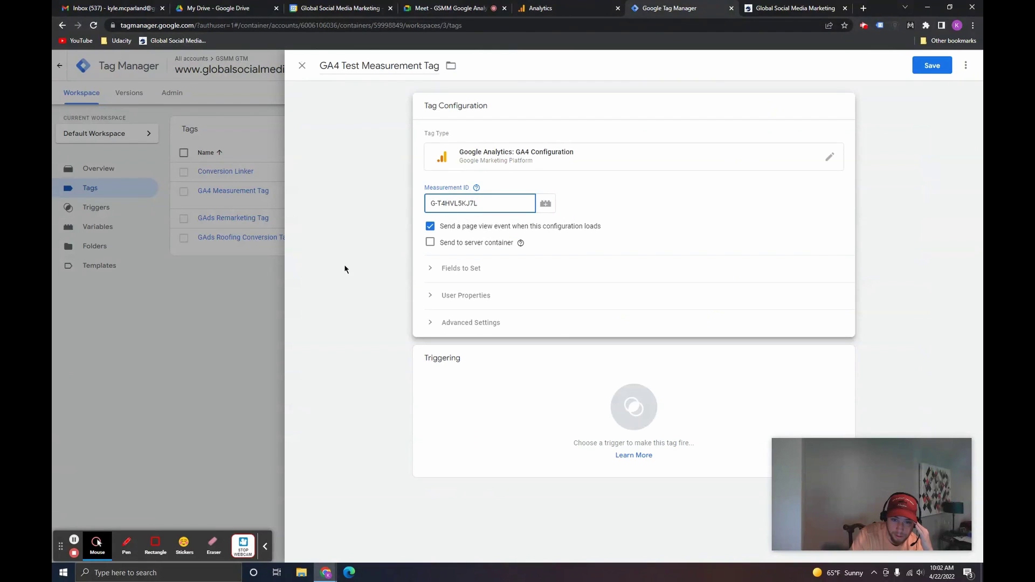
Step: Examine the tag's Fields to Set, User Properties and Advanced Settings sections and collapse them again
click(454, 273)
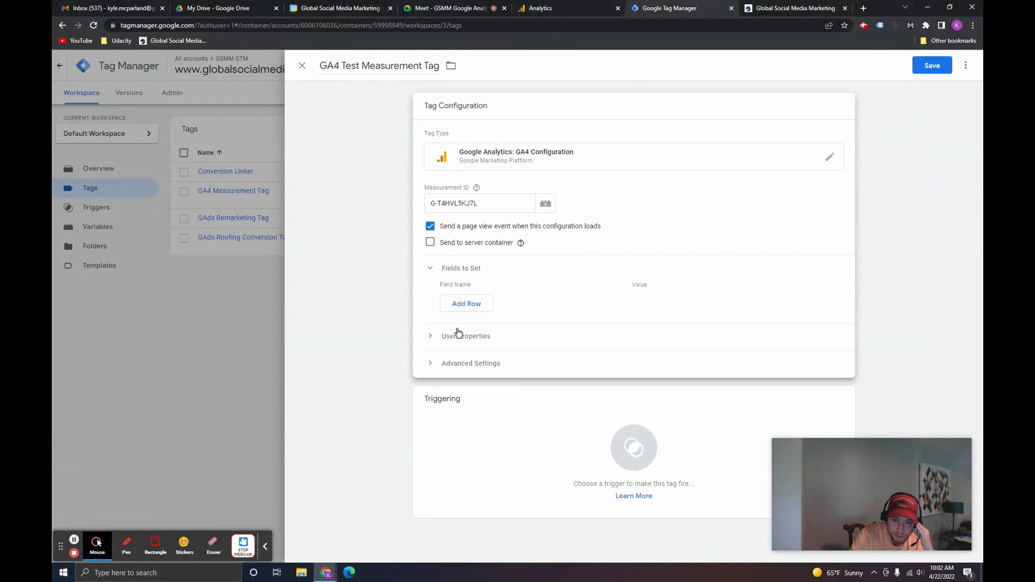
click(458, 333)
click(425, 410)
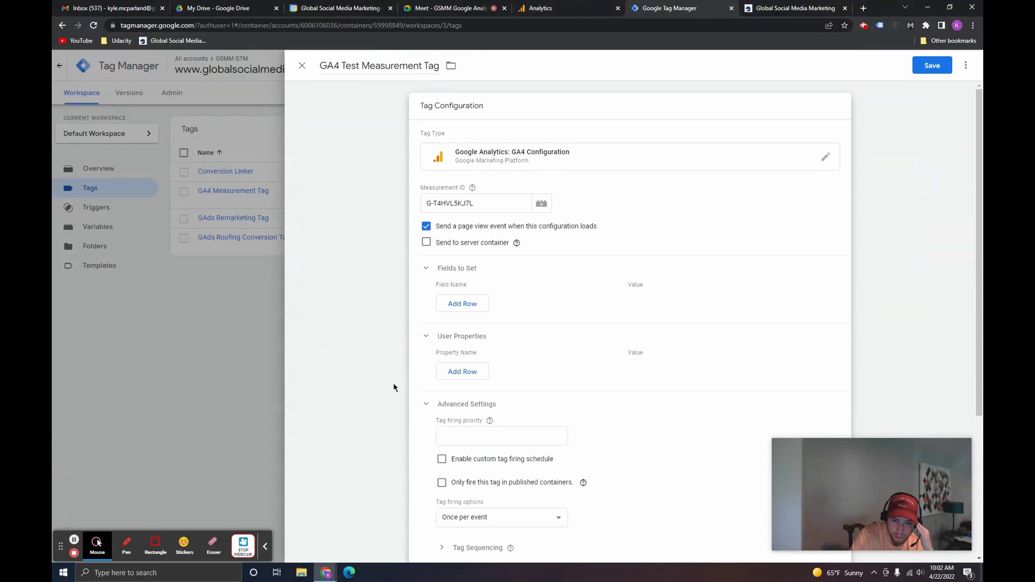
click(447, 402)
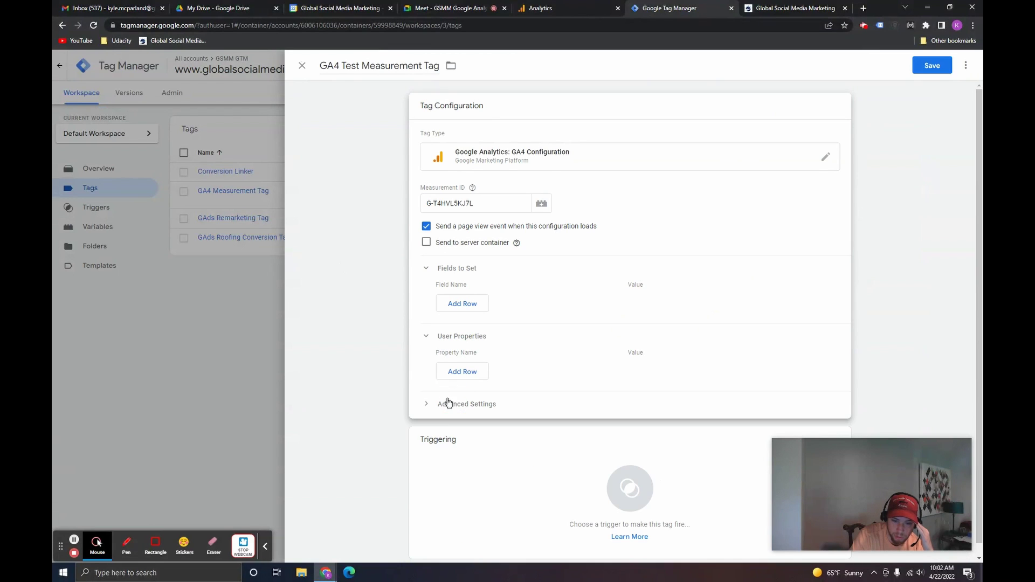
click(441, 337)
click(446, 270)
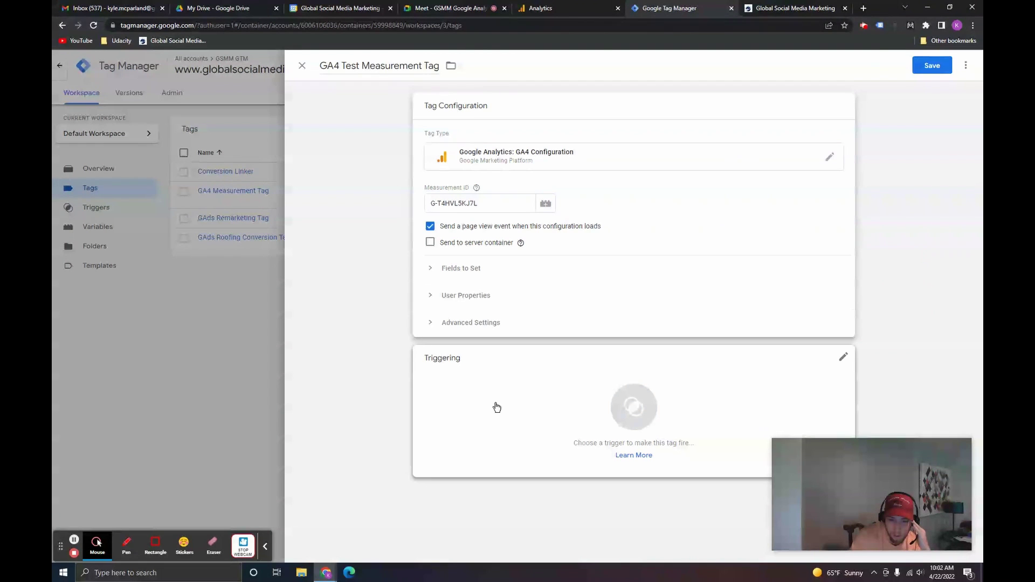
Step: Assign the All Pages trigger to the GA4 Test Measurement Tag and save the tag
click(467, 465)
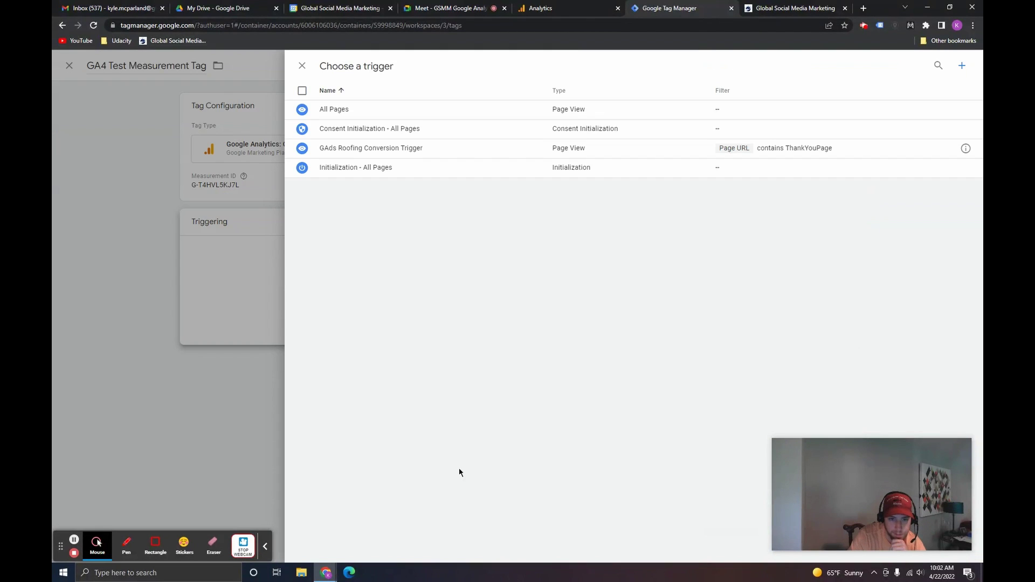
click(358, 115)
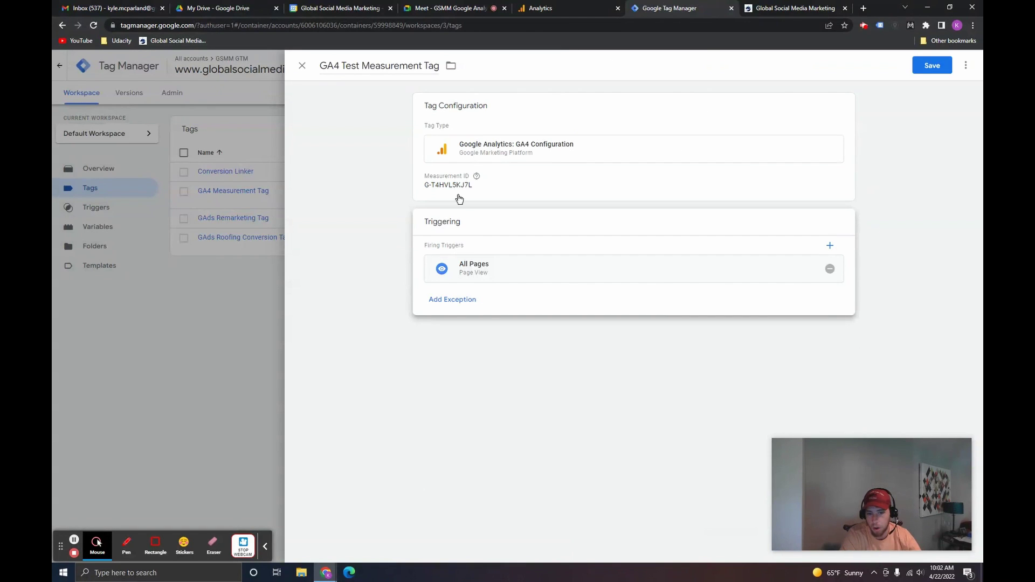
click(933, 66)
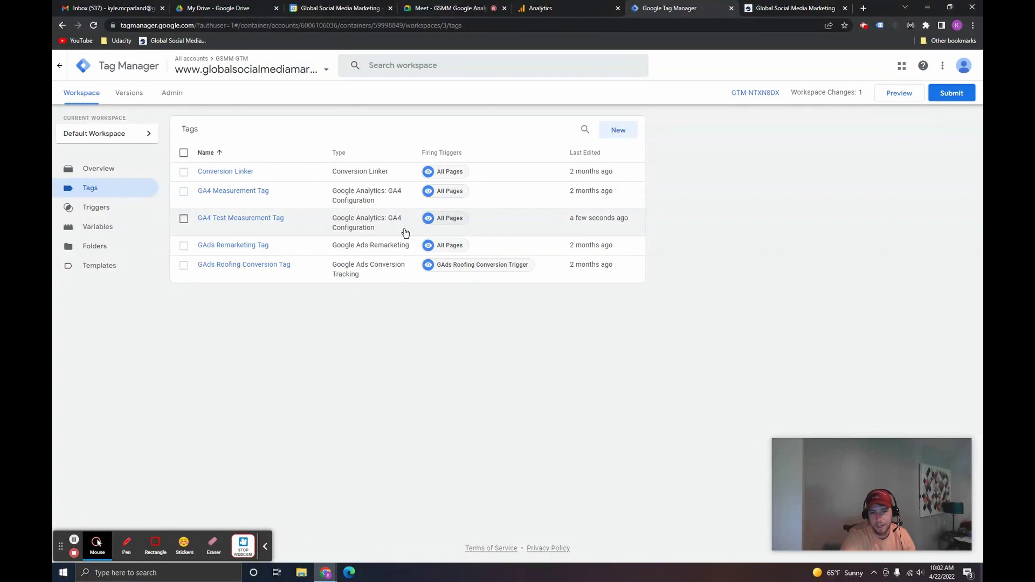
Step: Review the head tracking code in the HighLevel funnel settings and return to Google Tag Manager
click(804, 6)
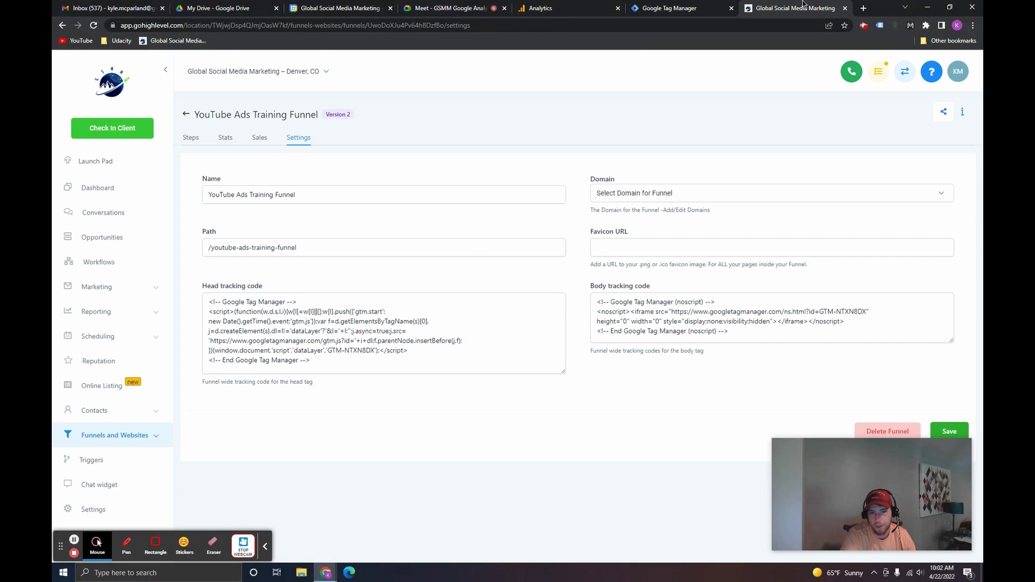
drag(319, 361, 210, 300)
click(322, 366)
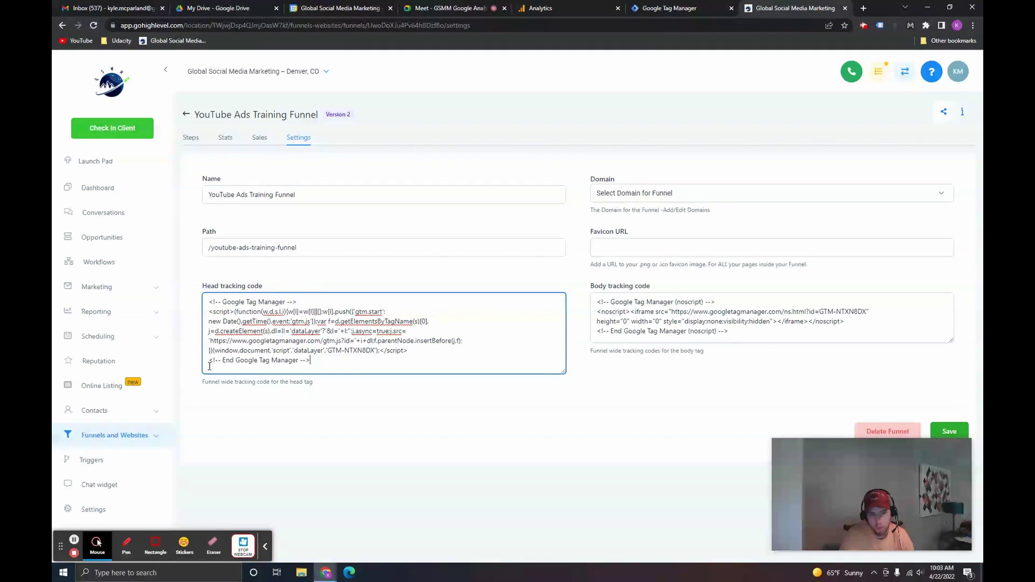
click(680, 8)
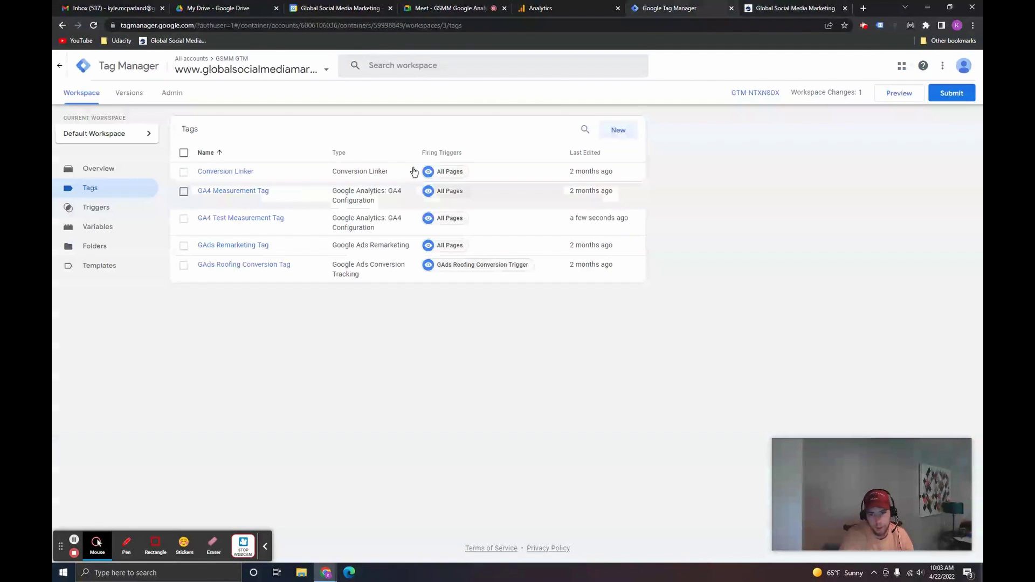
click(952, 93)
click(462, 238)
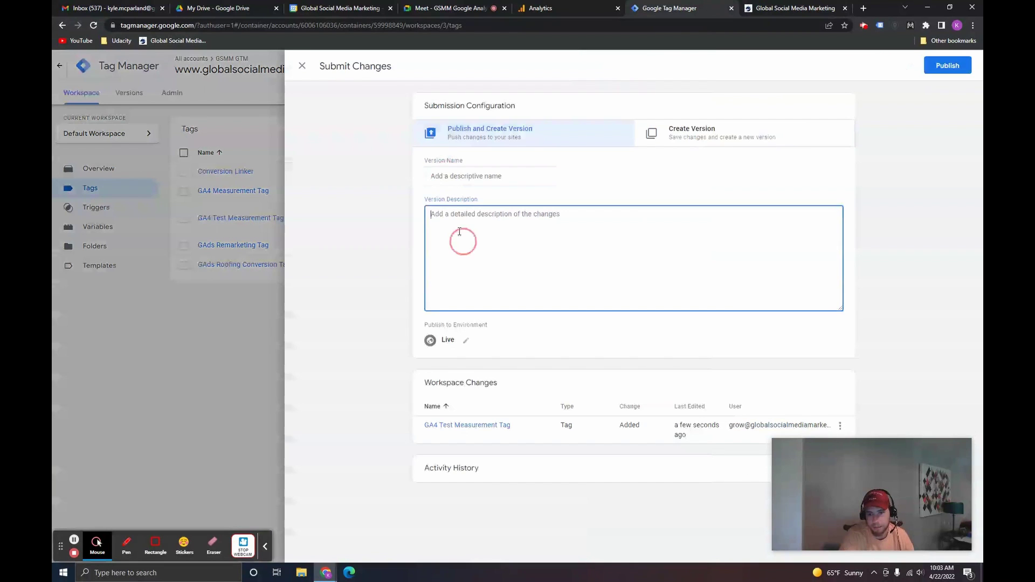
click(462, 176)
click(477, 224)
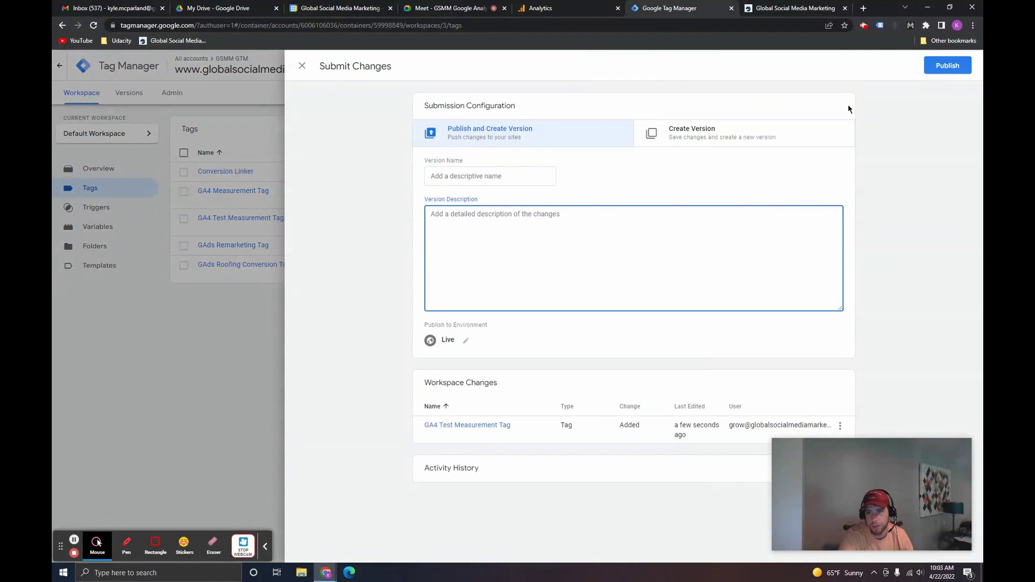
click(821, 6)
click(707, 5)
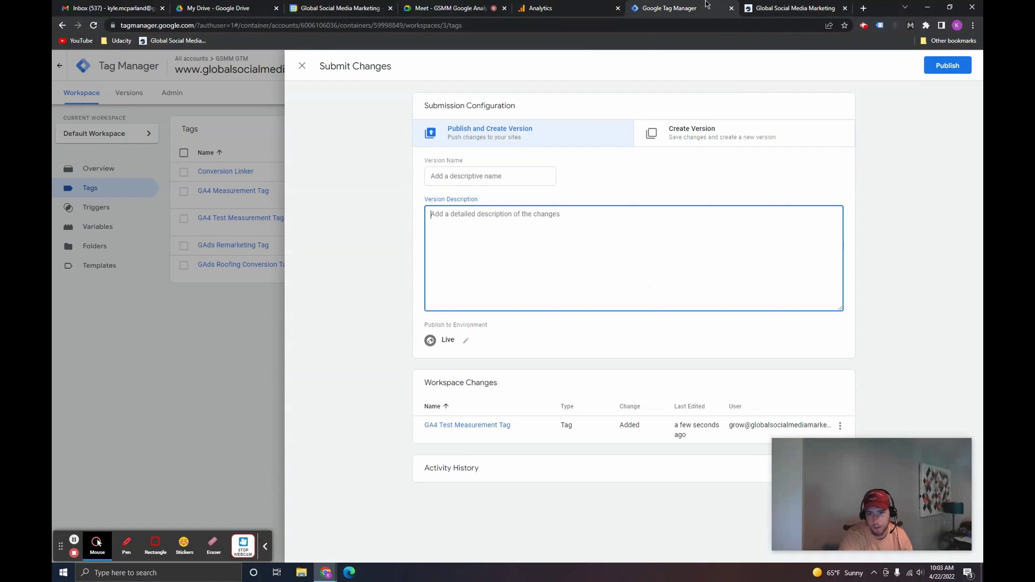
key(Escape)
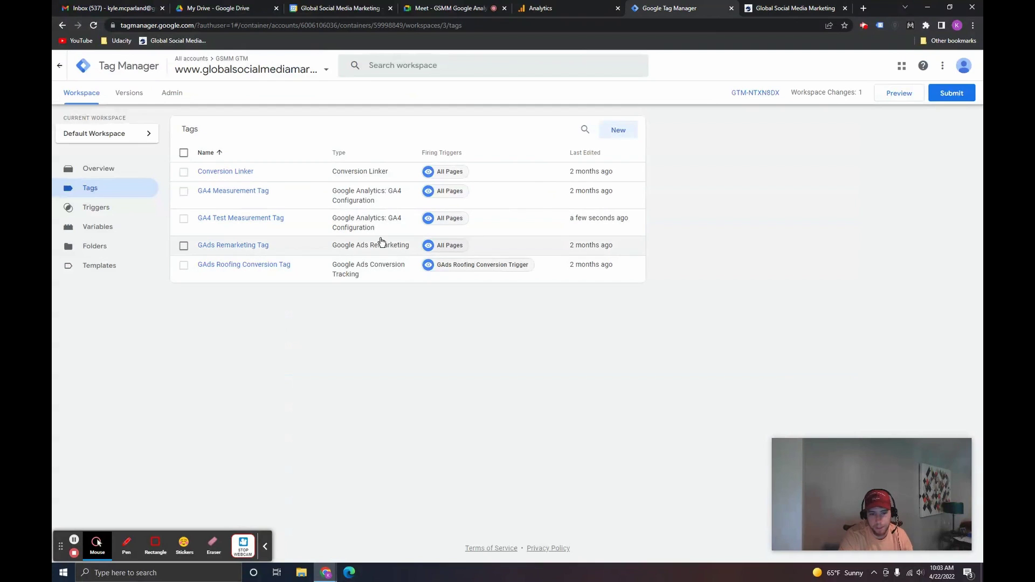
click(766, 4)
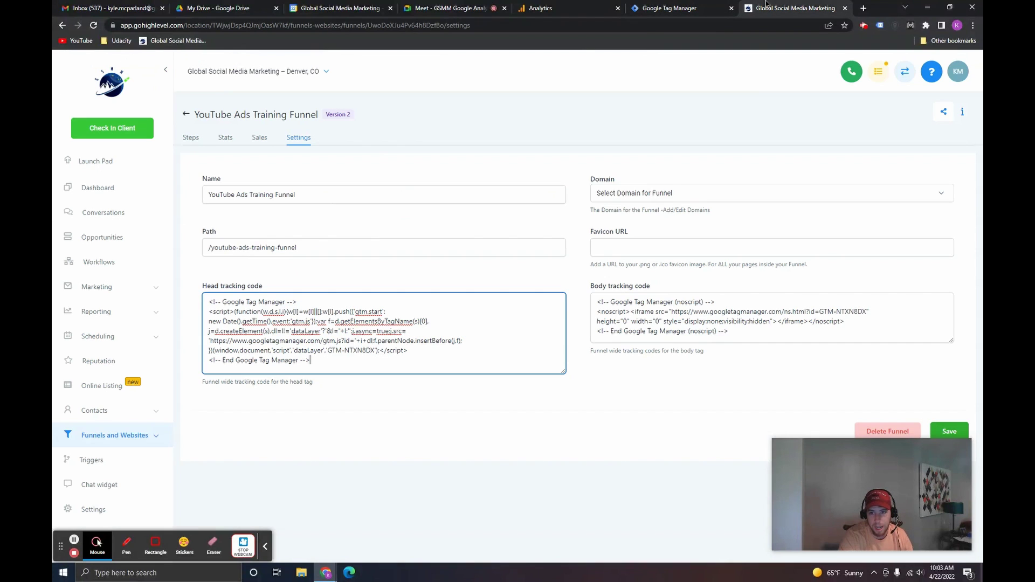
key(ctrl+shift+Tab)
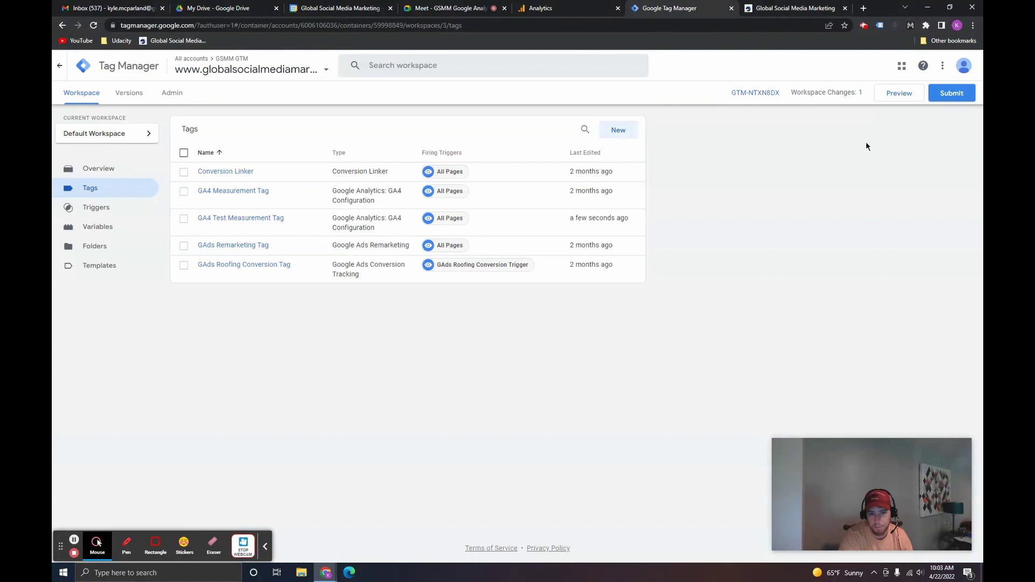
right_click(318, 222)
click(236, 306)
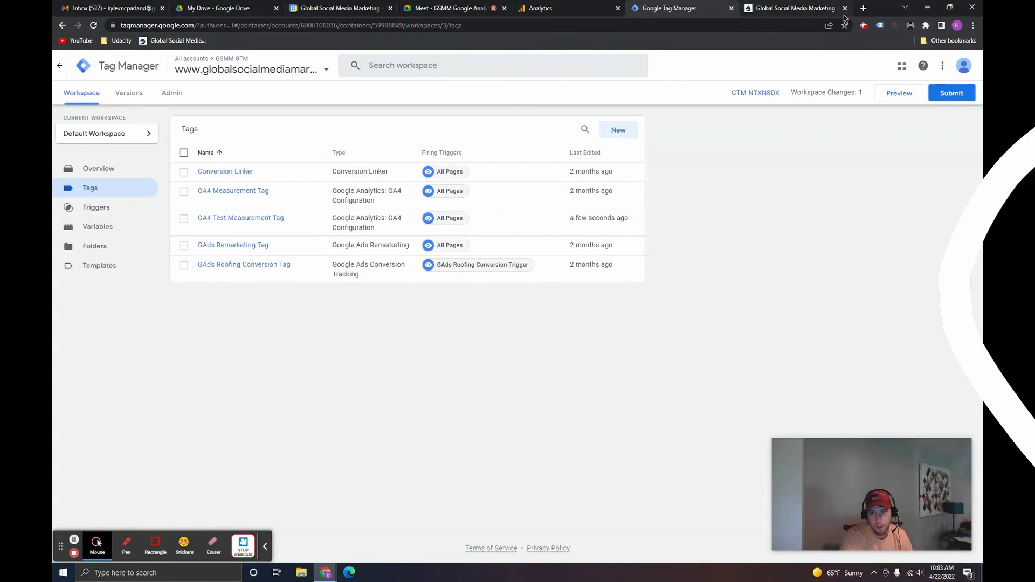
Step: Switch to the Google Ads account overview, dismiss its notification bar and return to Google Tag Manager
click(577, 6)
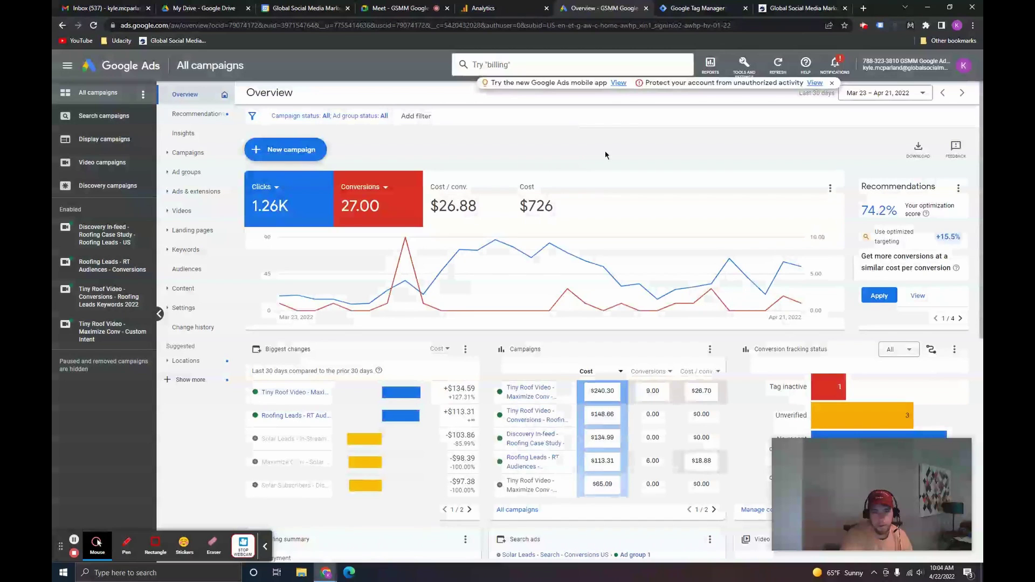
click(696, 7)
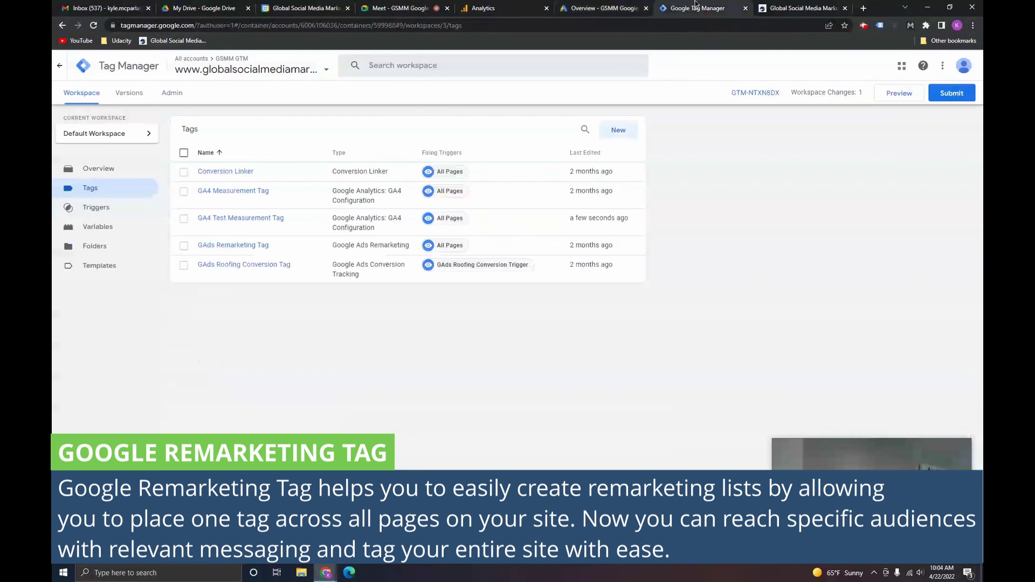
click(604, 7)
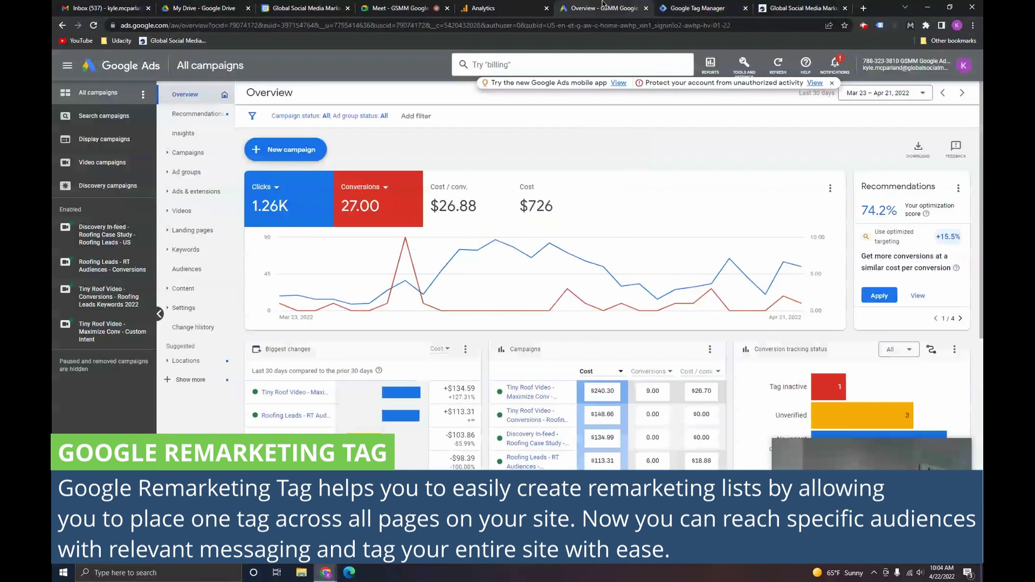
click(694, 8)
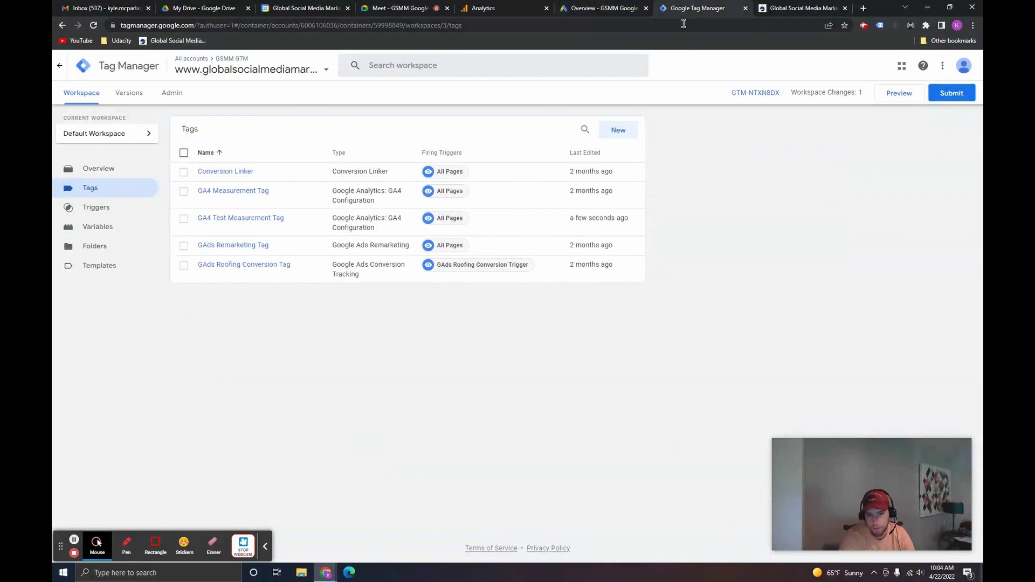
click(604, 7)
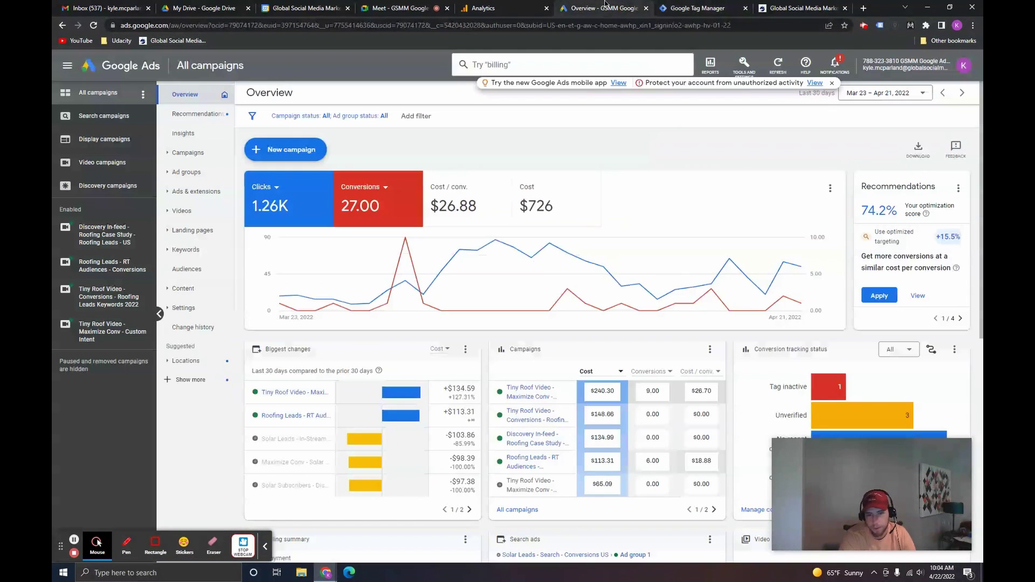
click(833, 84)
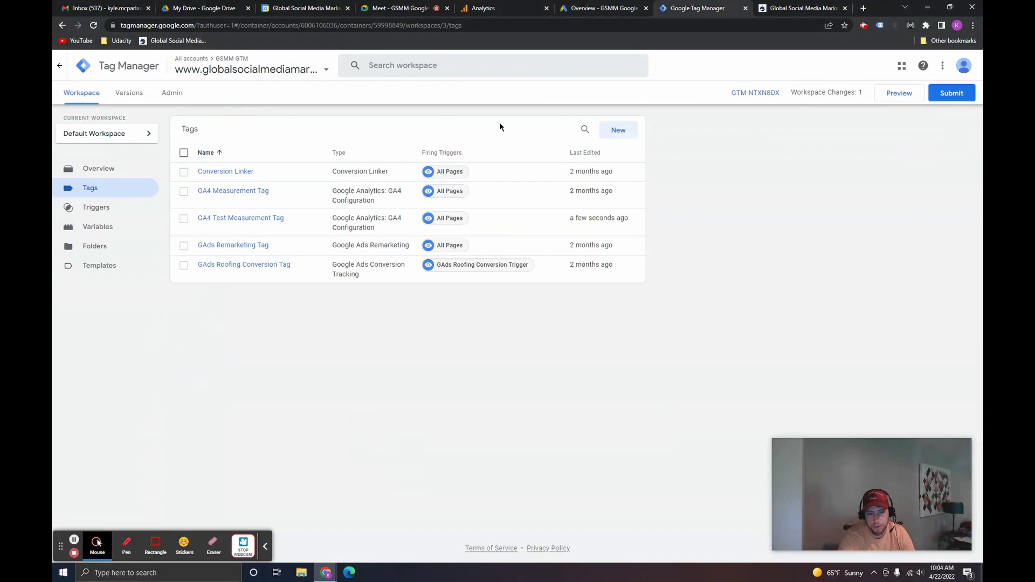
Step: Create a new tag named "GAds Remarketing Test Tag" with the tag type Google Ads Remarketing
click(625, 131)
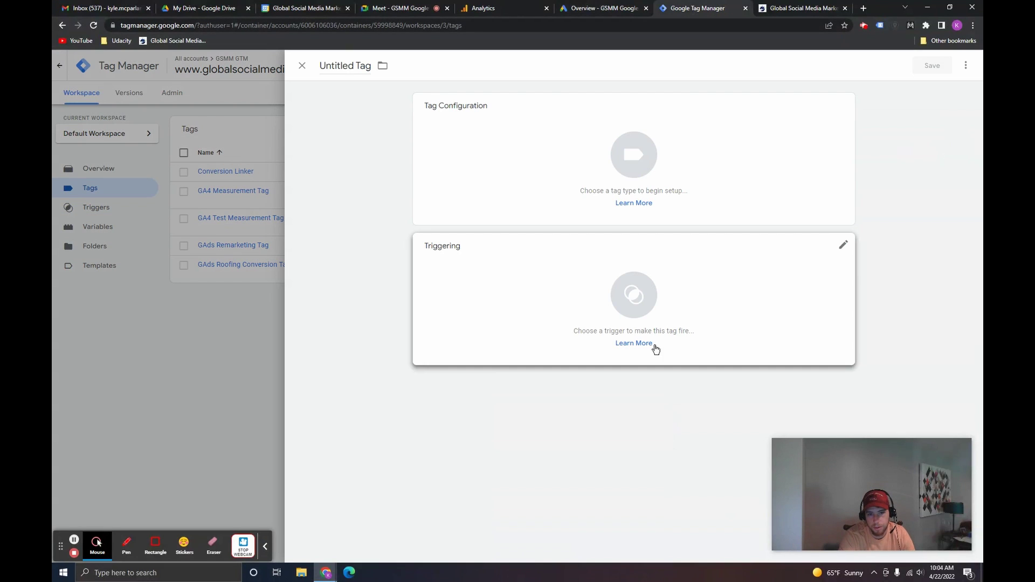
click(356, 69)
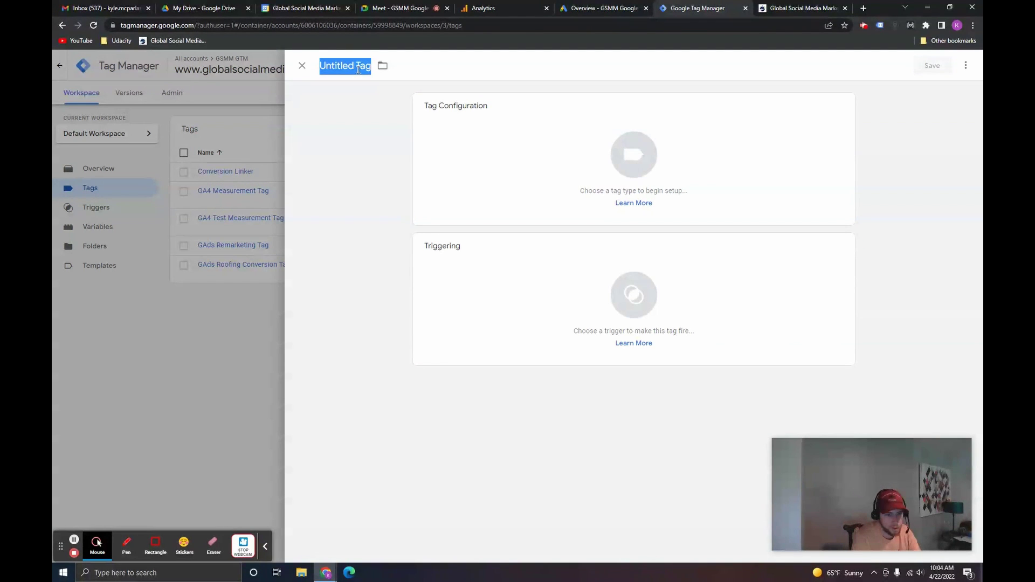
text(GAds R)
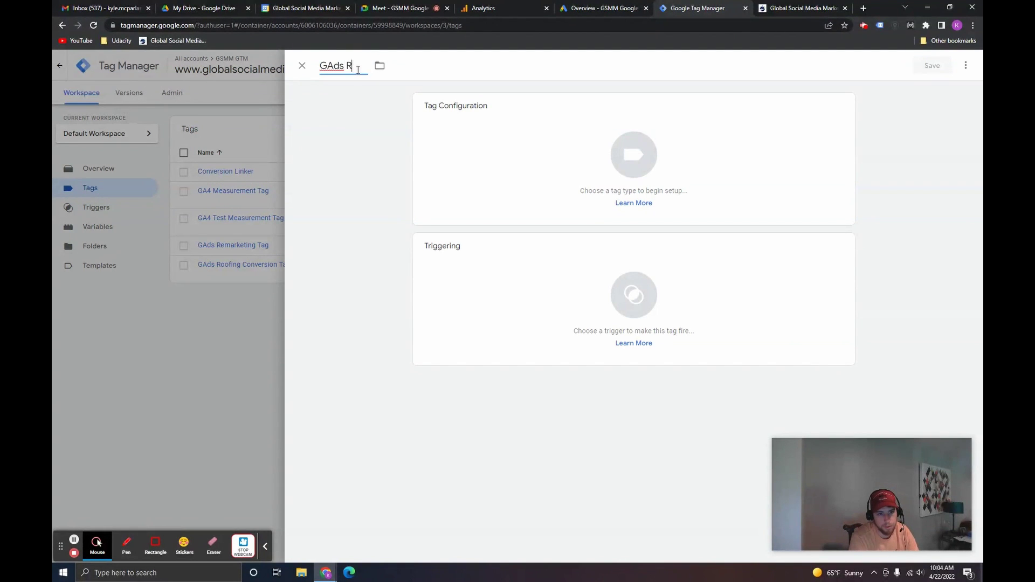
text(emarketing Test Tag)
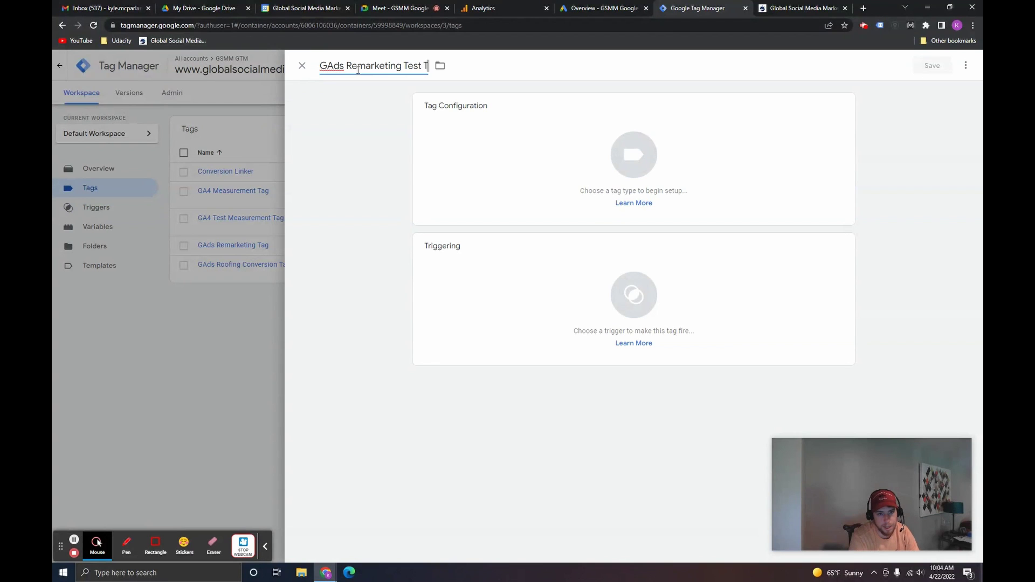
click(516, 177)
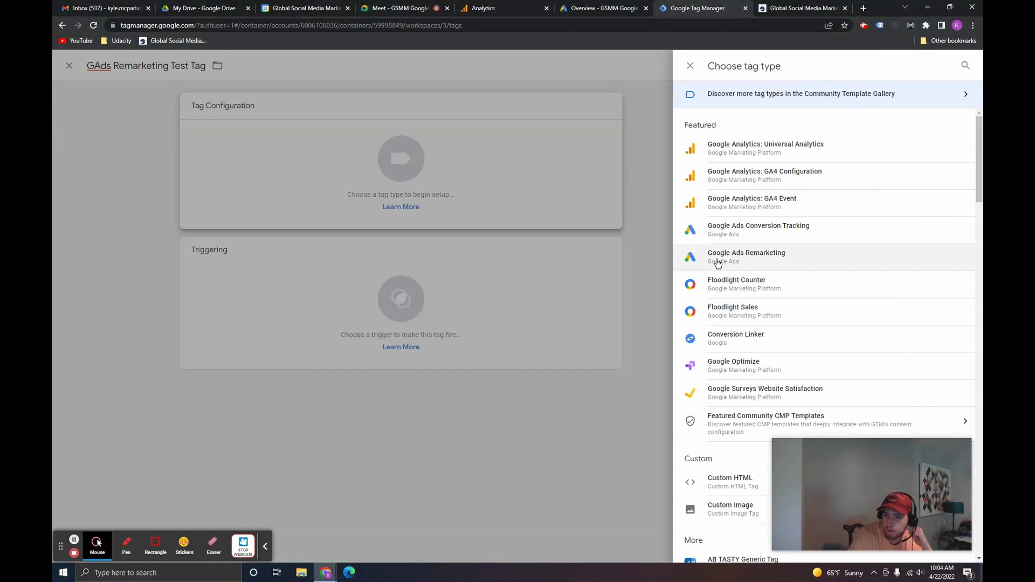
click(778, 263)
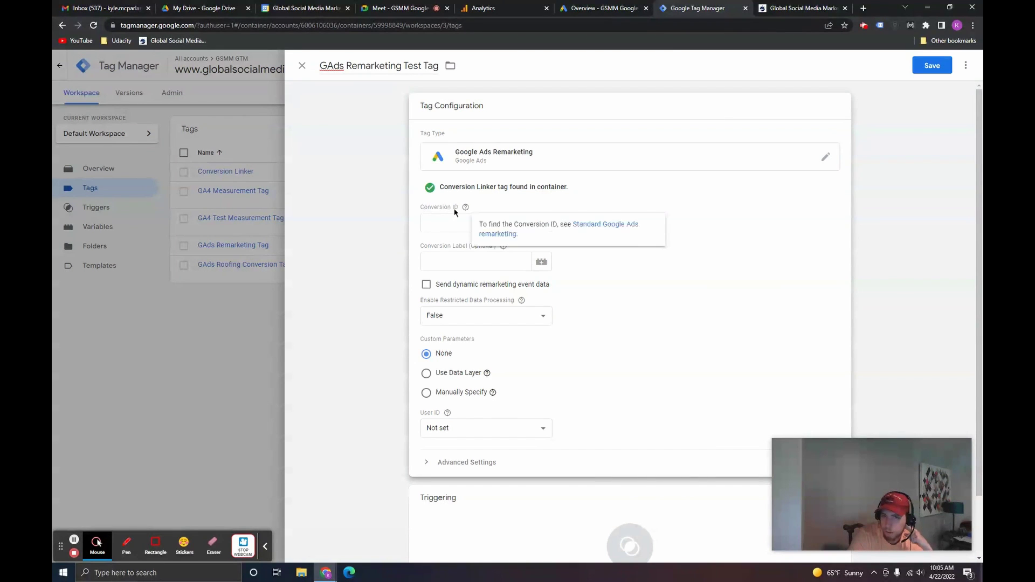
Step: Switch to Google Ads and open the details of the Google Ads tag among the Audience manager's data sources
click(604, 8)
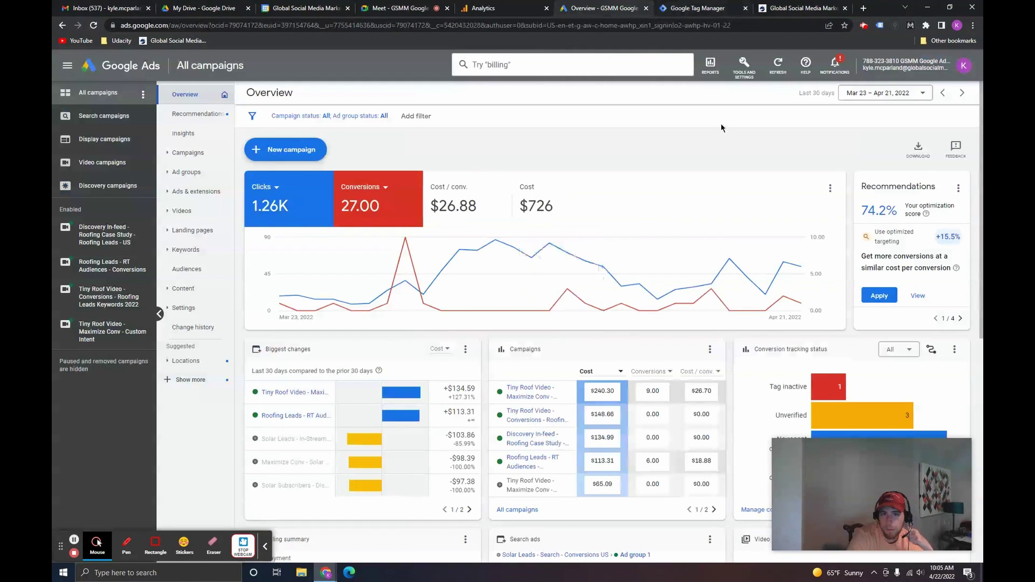
click(747, 61)
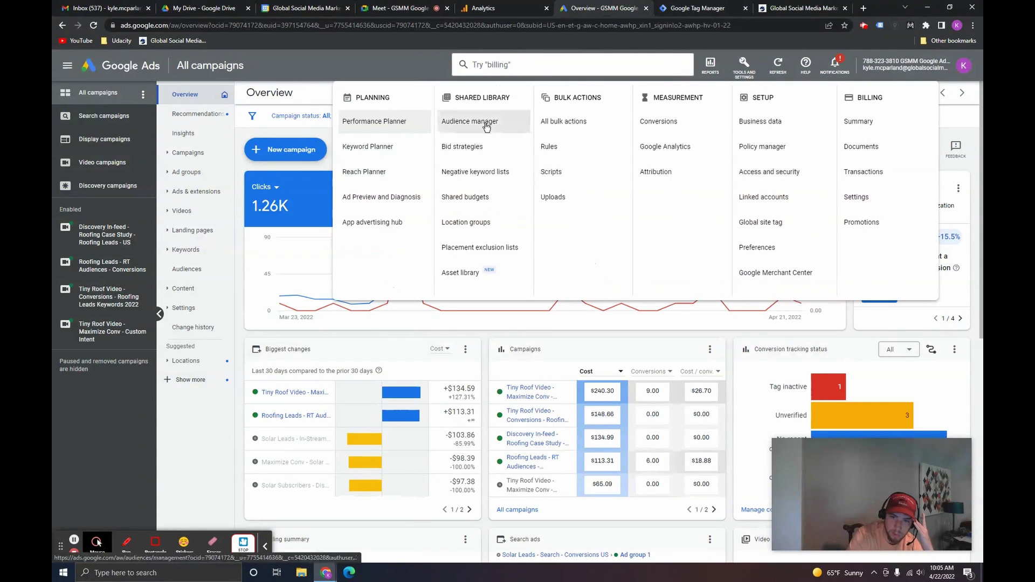
click(487, 125)
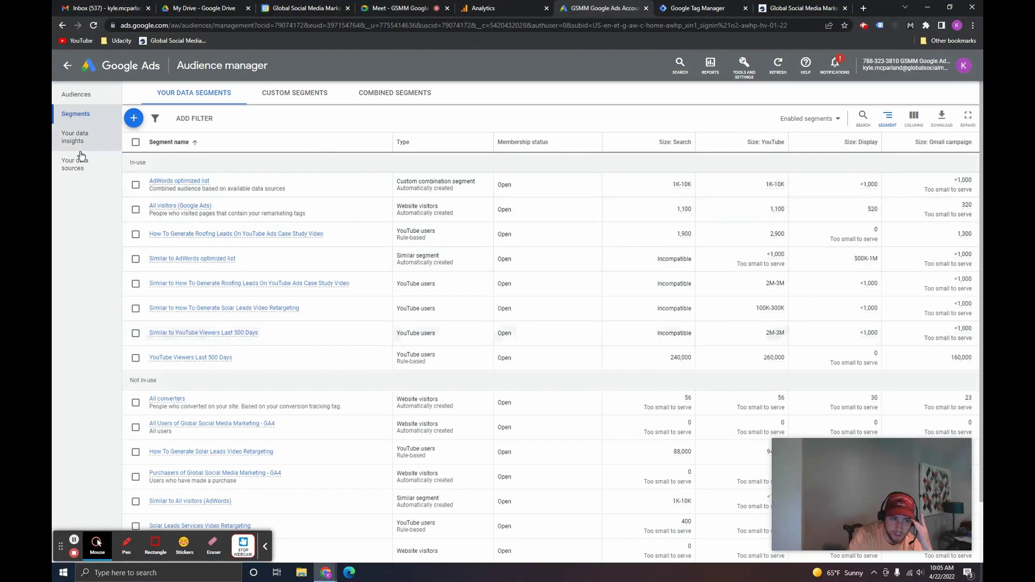
click(67, 168)
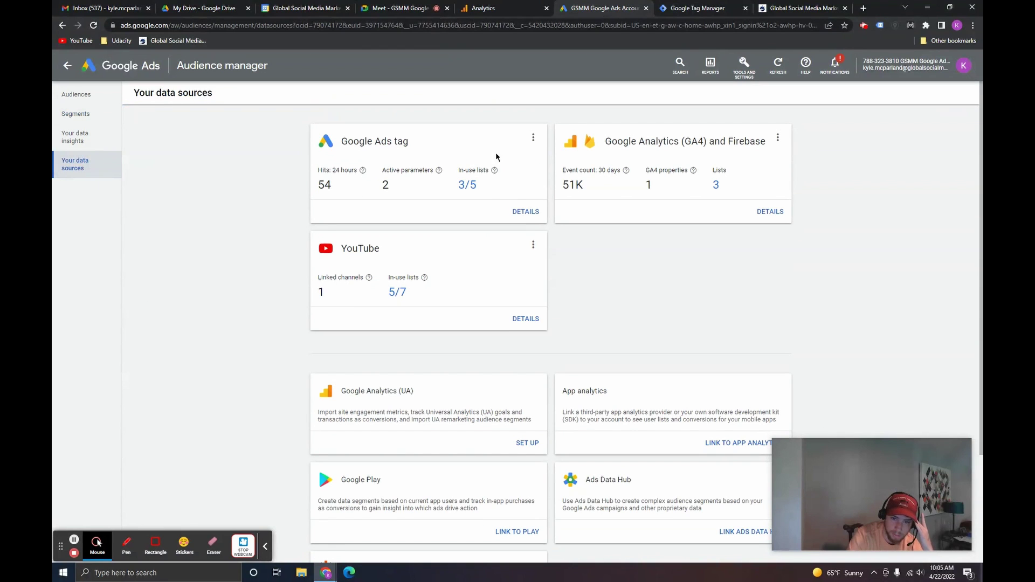
click(525, 211)
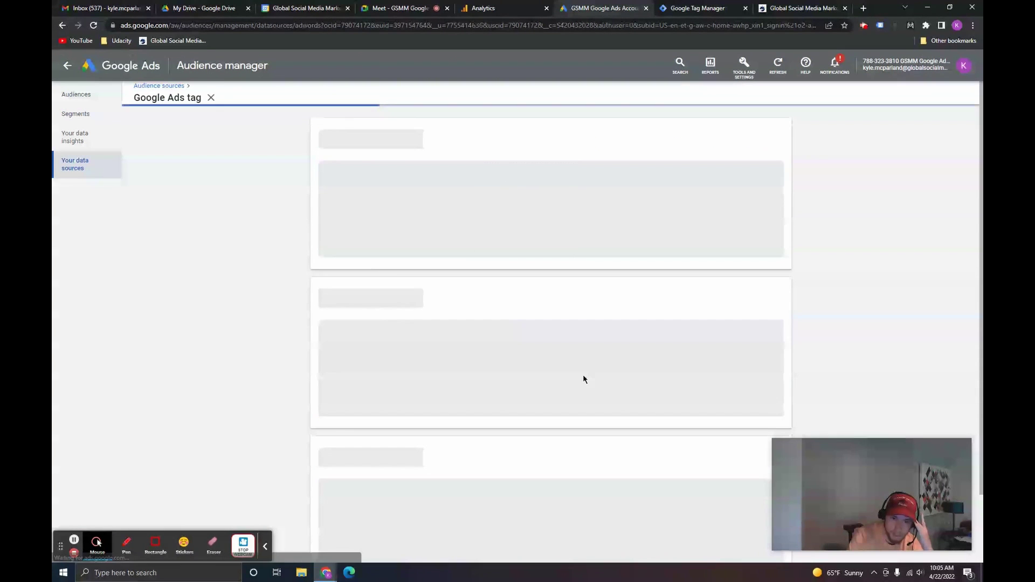
scroll(933, 331, down, 1)
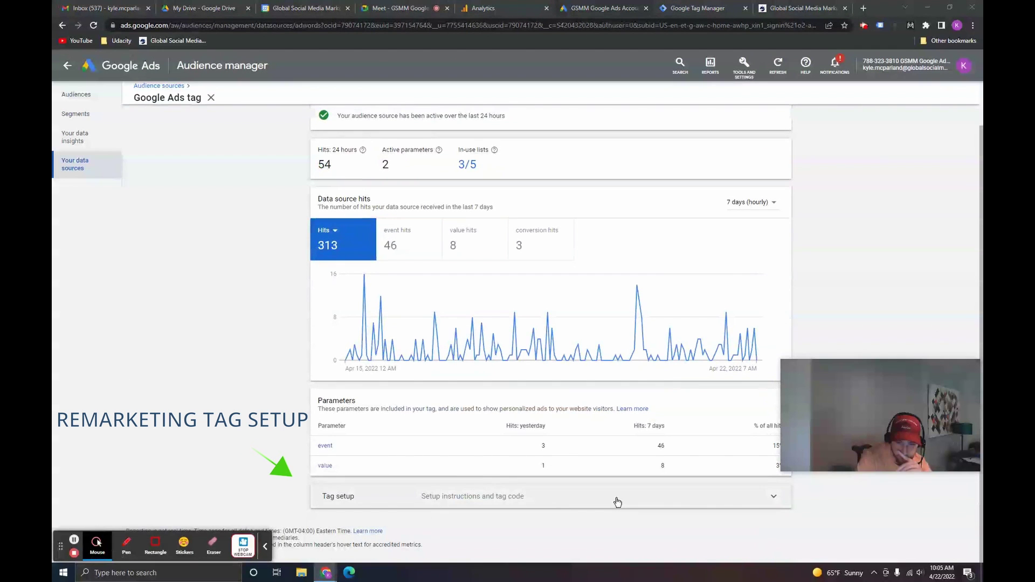
Step: Expand the Google Ads tag setup, choose installation with Google Tag Manager and copy the conversion ID
click(616, 499)
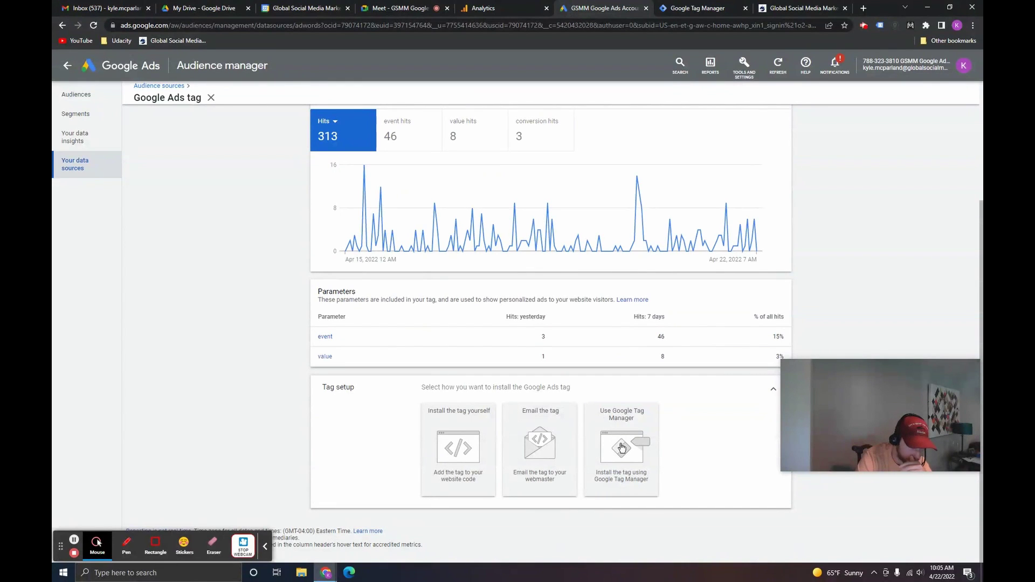
click(632, 425)
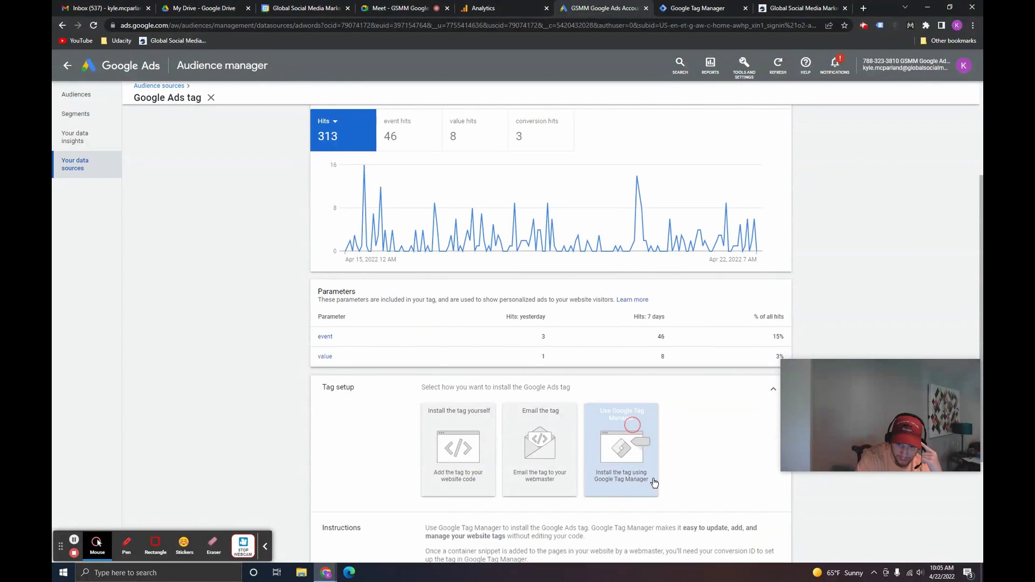
scroll(431, 409, down, 2)
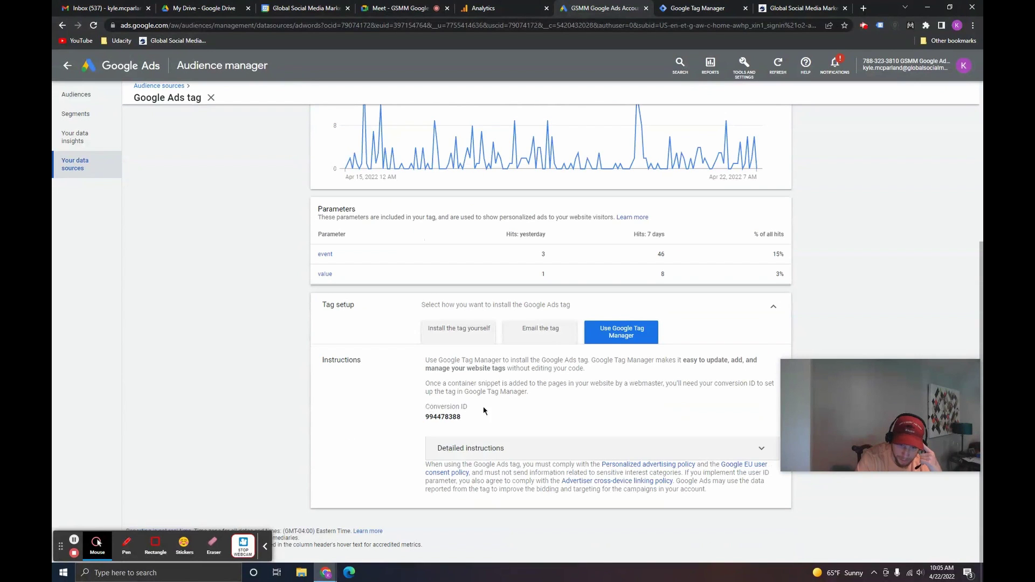
drag(426, 417, 471, 418)
right_click(448, 421)
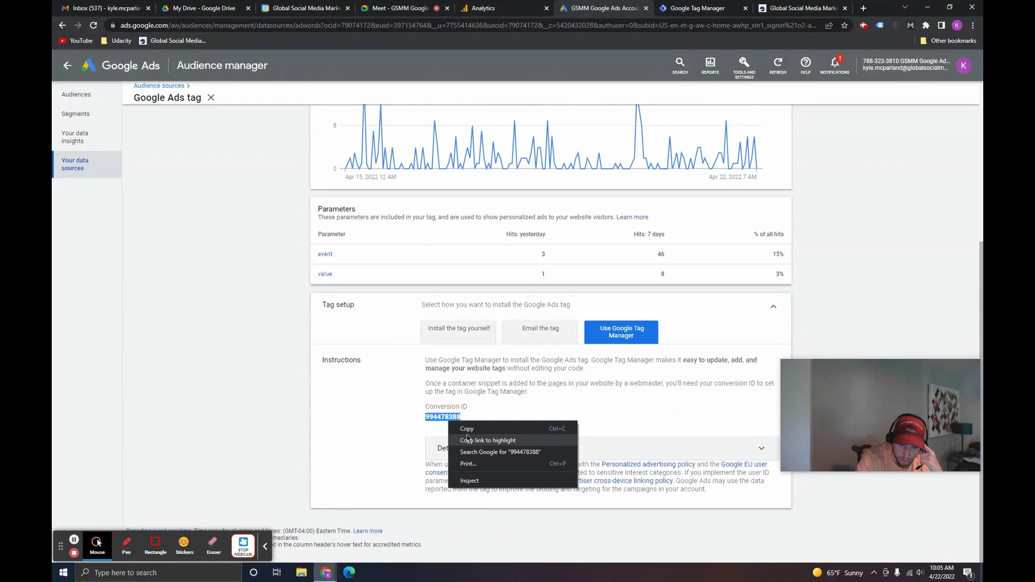
click(469, 431)
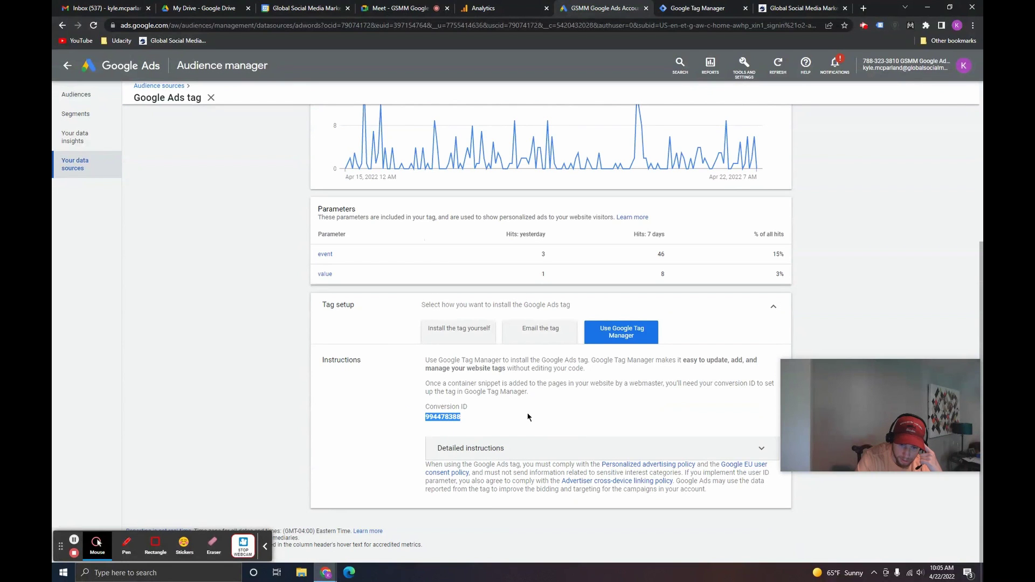
Step: Return to Google Tag Manager and paste the copied conversion ID into the remarketing tag's configuration
click(699, 8)
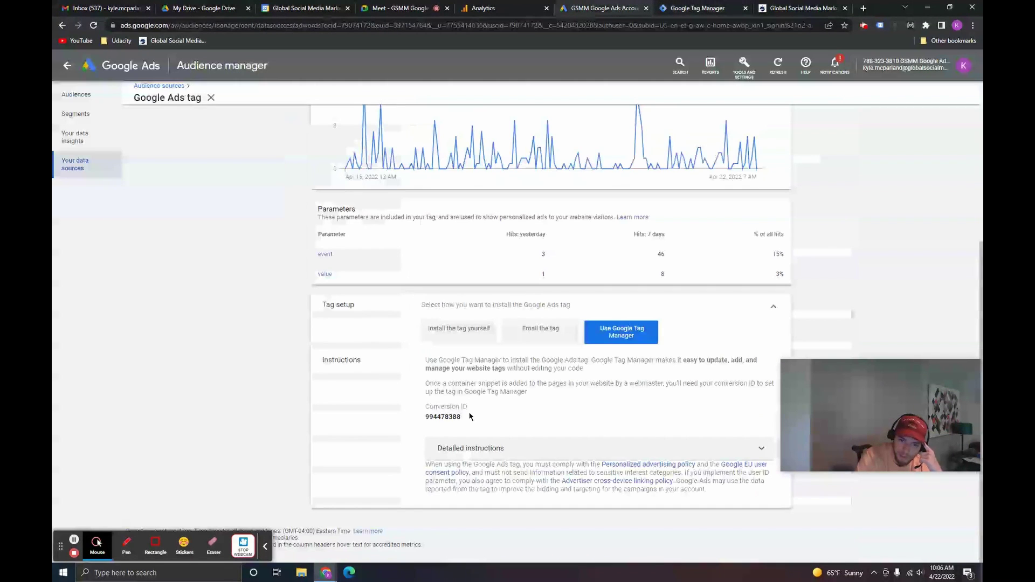
double_click(444, 417)
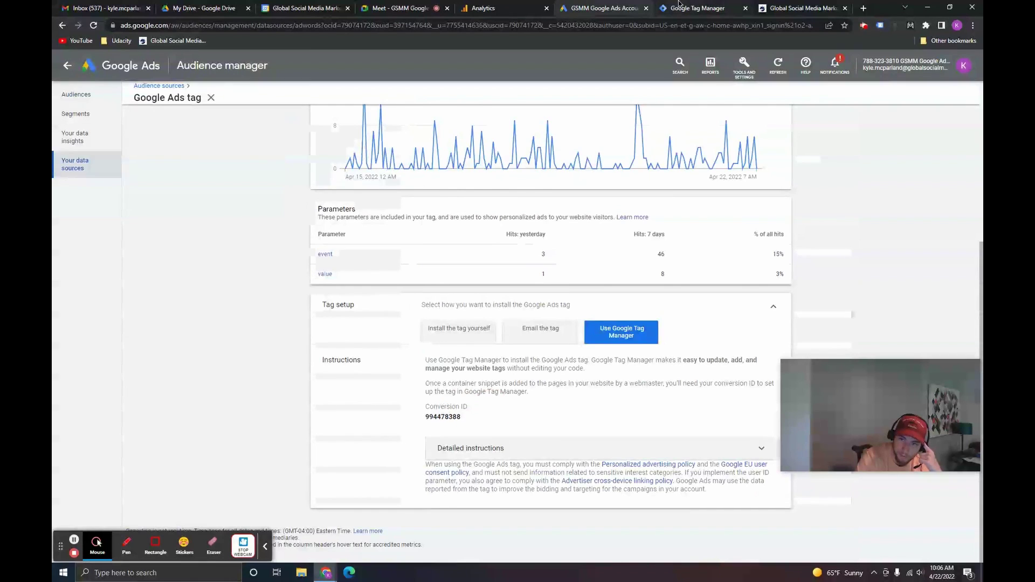
click(695, 8)
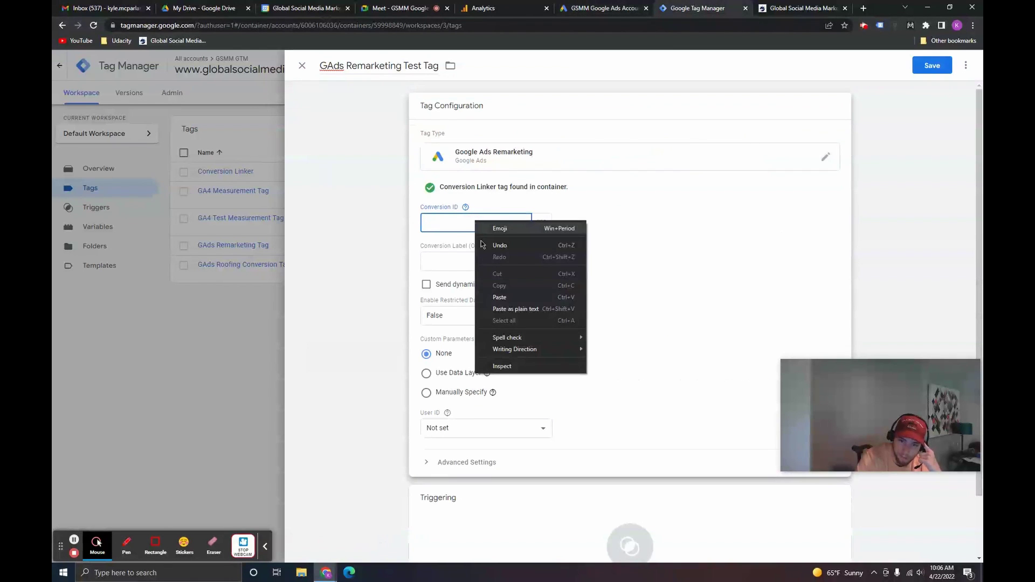
click(500, 297)
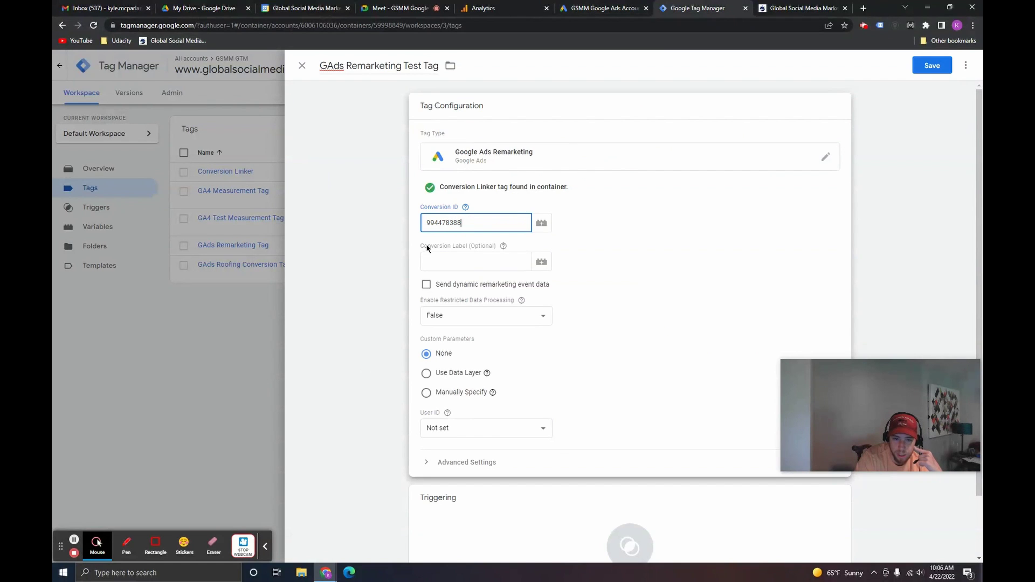
Step: Examine the remarketing tag's optional Conversion Label field and collapse the tag configuration
drag(428, 248, 455, 238)
click(398, 255)
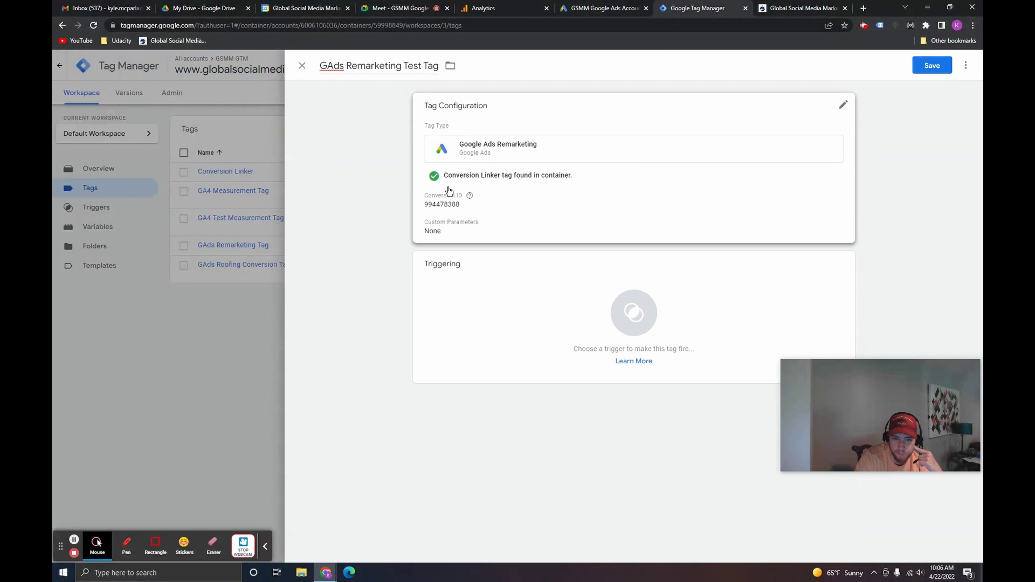
click(526, 203)
drag(421, 247, 462, 245)
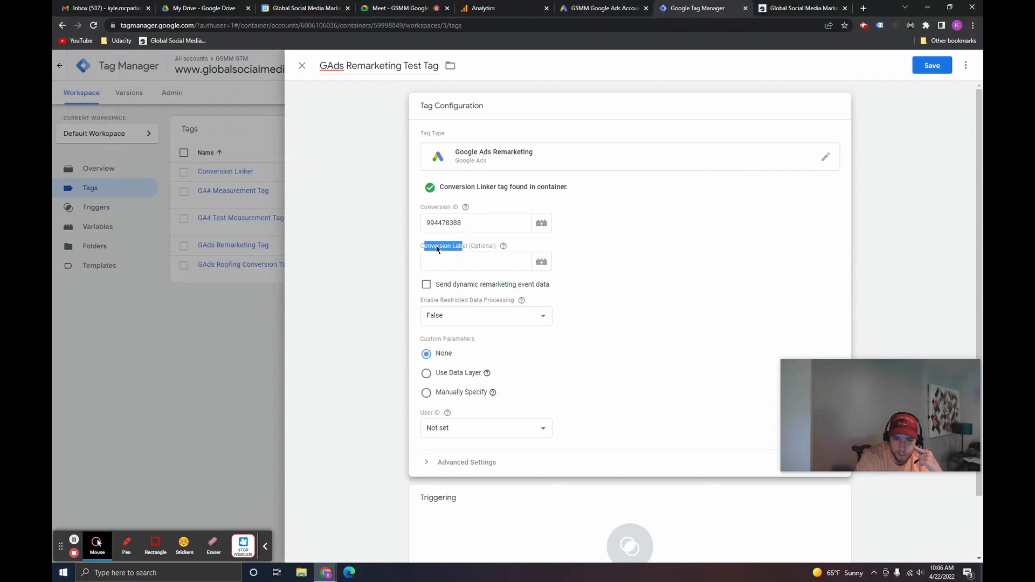
click(384, 255)
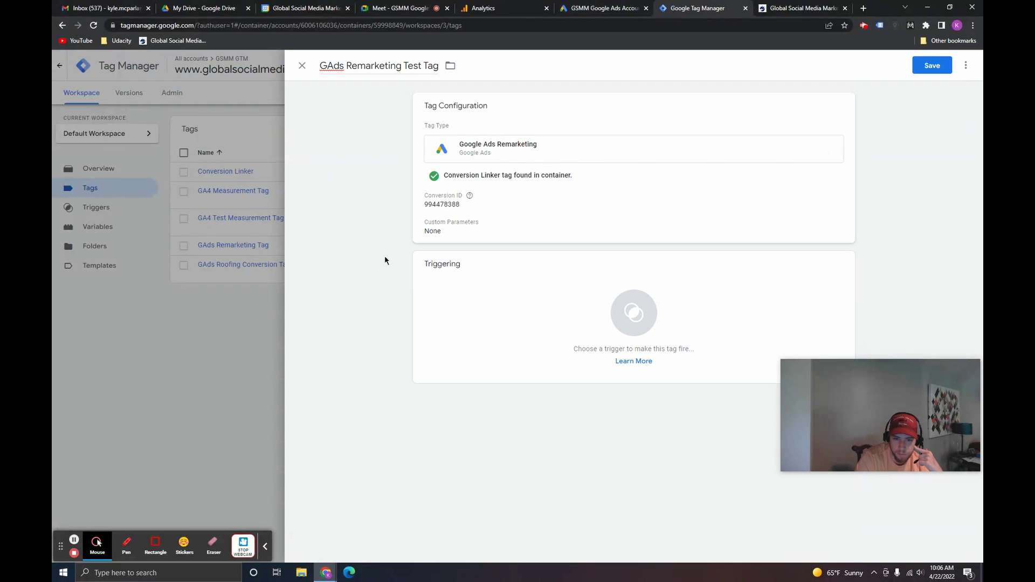
Step: Assign the All Pages trigger to the GAds Remarketing Test Tag and save the tag
click(590, 279)
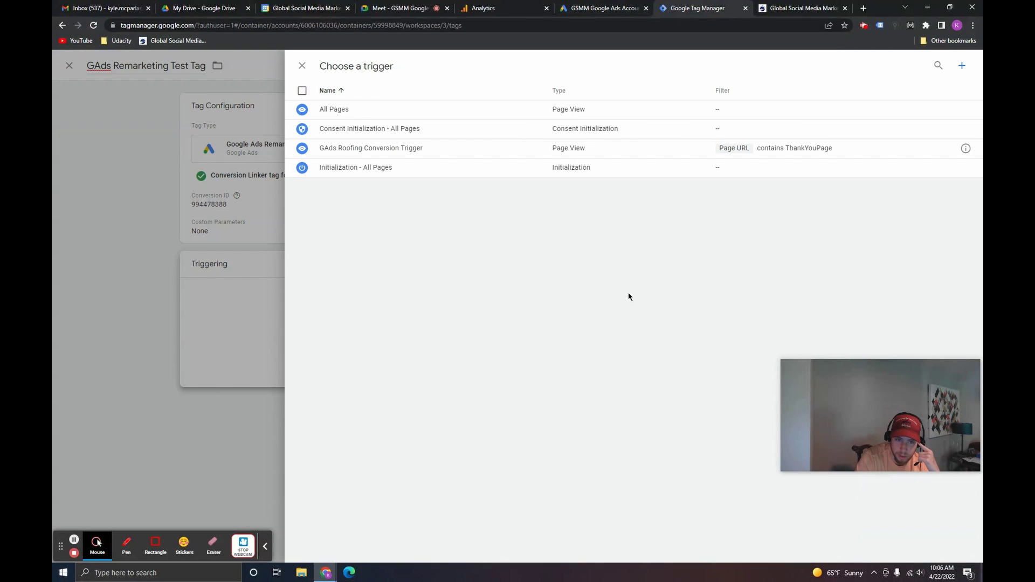
click(357, 107)
click(927, 65)
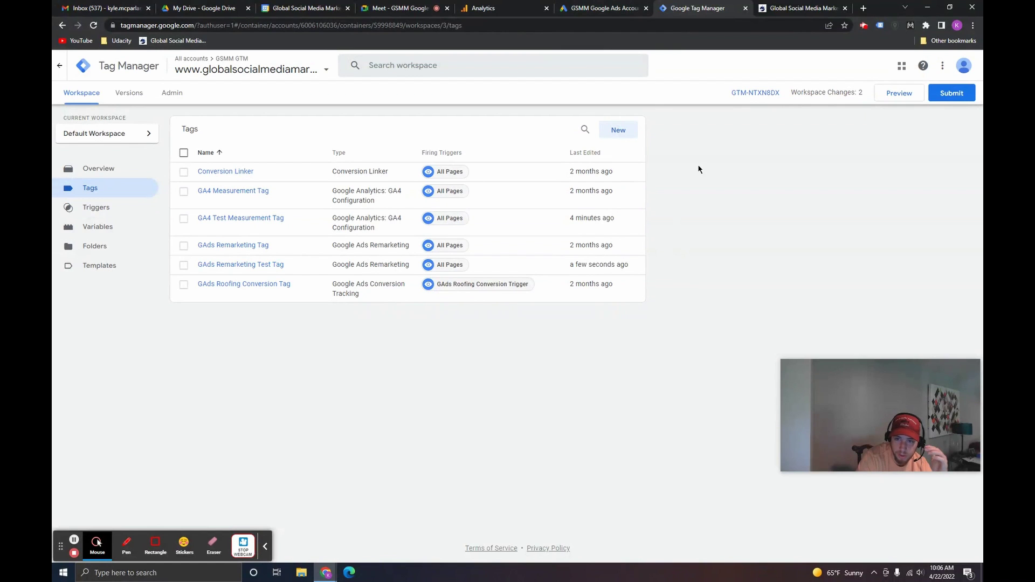
Step: Switch to the HighLevel funnel's steps, select the Thank You Page and open its preview
click(618, 6)
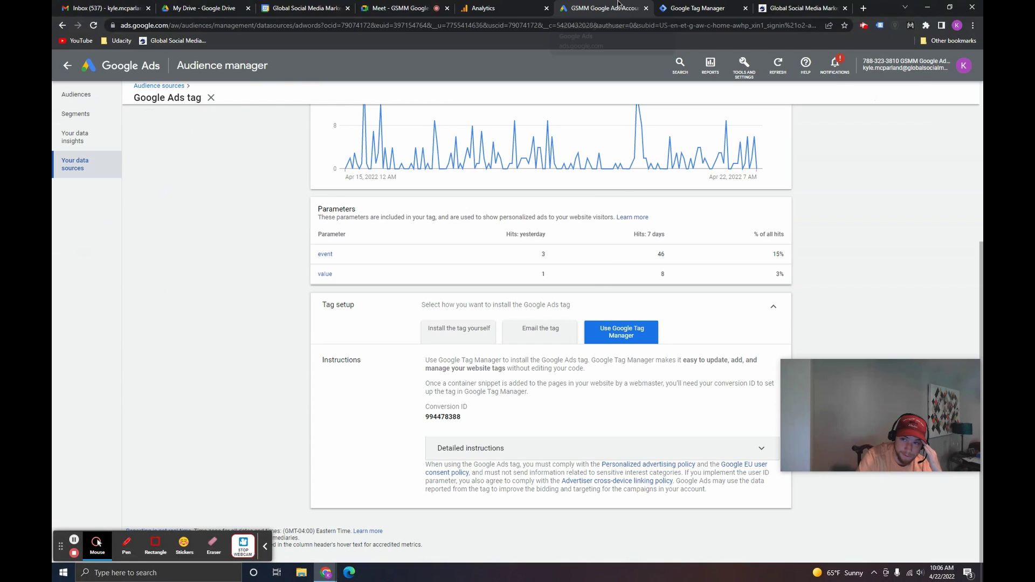
key(ctrl+9)
click(190, 138)
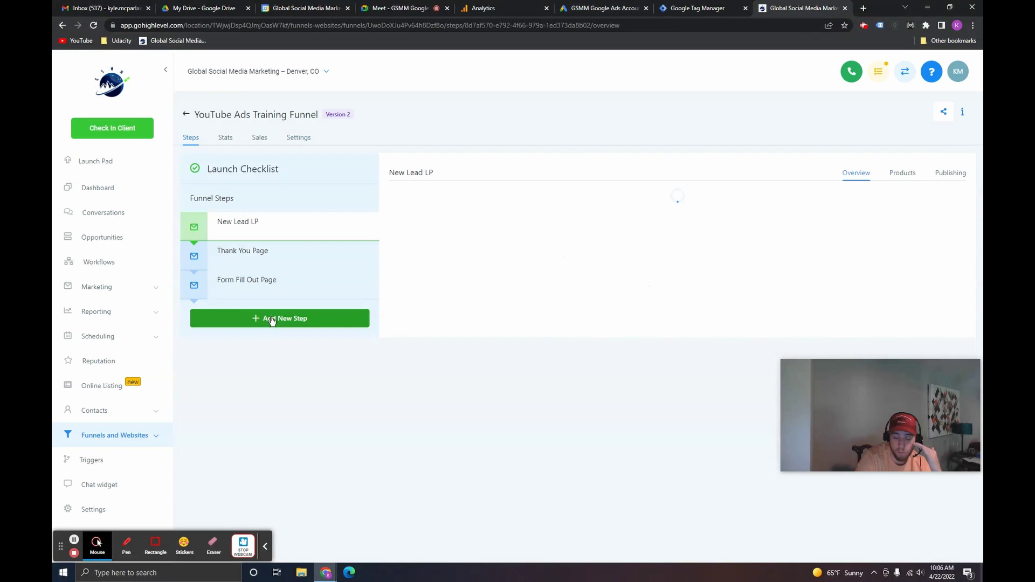
click(290, 258)
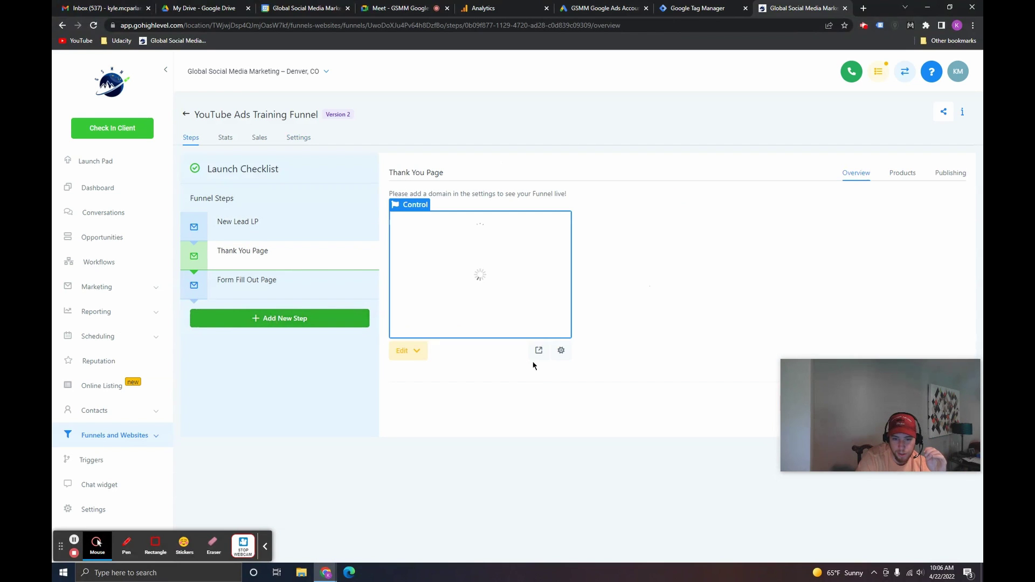
click(539, 351)
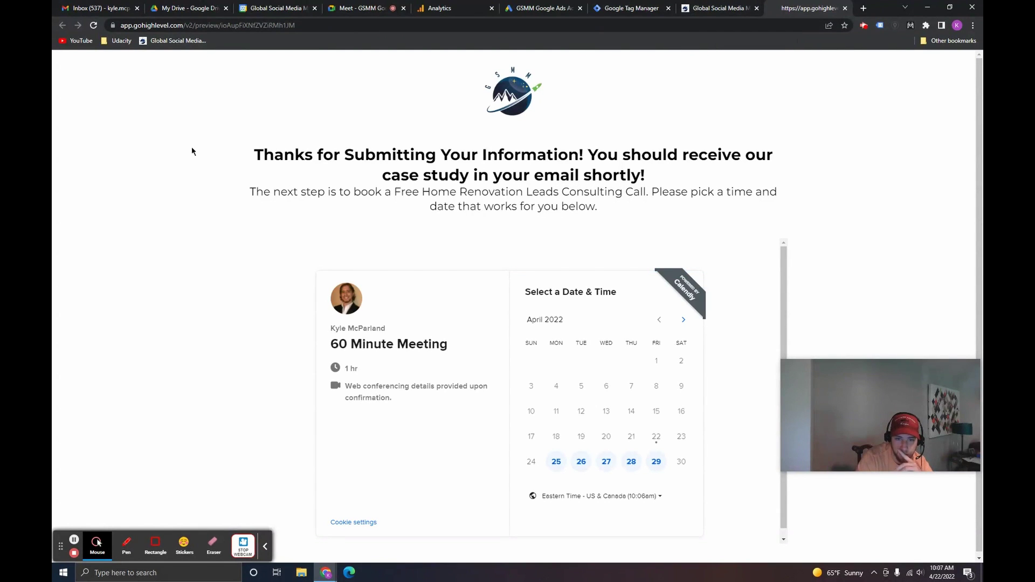
Step: Examine the New Lead LP and Thank You Page steps, the add-a-domain notice and the thank-you page preview
click(701, 9)
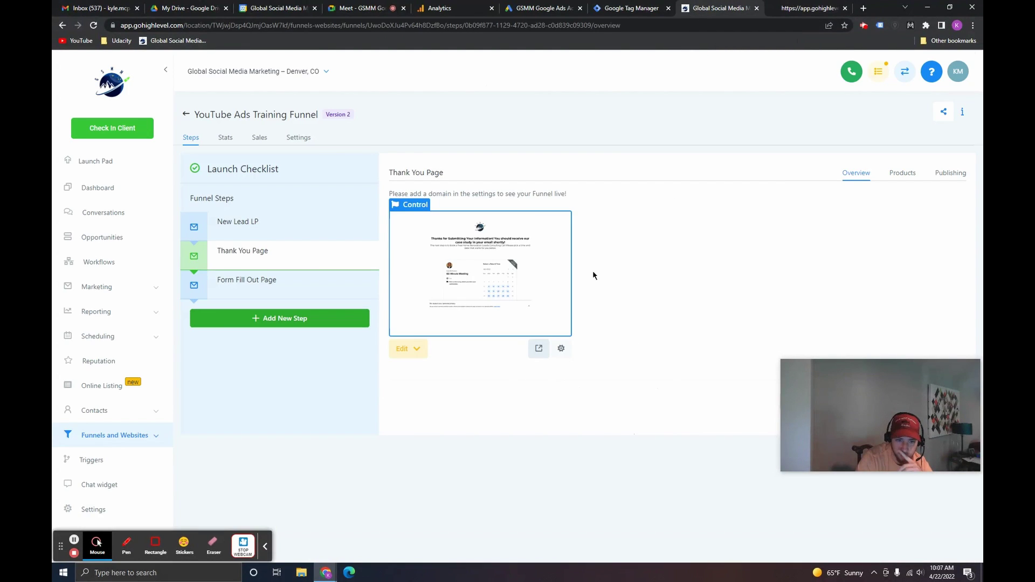
click(277, 226)
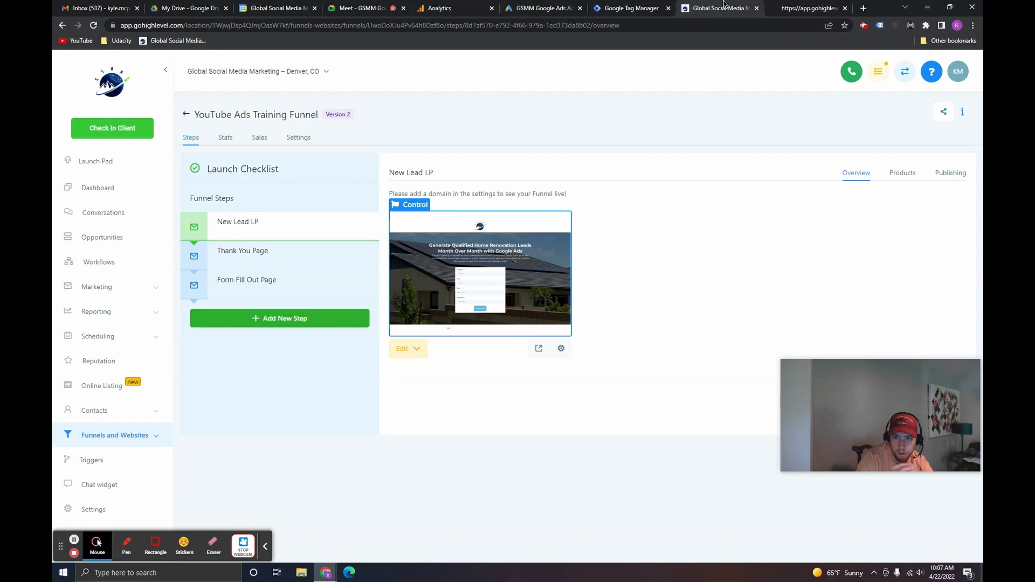
click(810, 6)
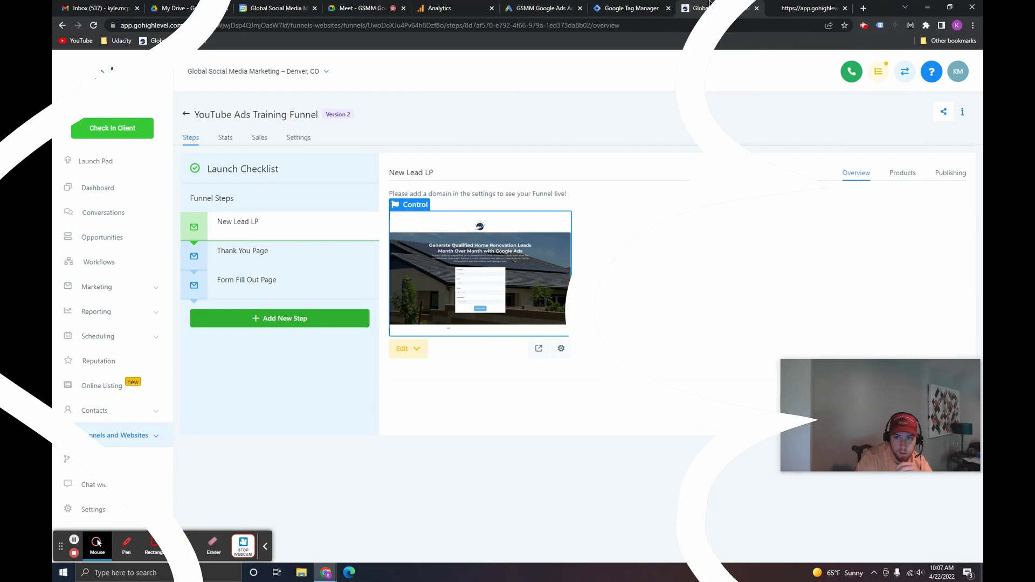
click(242, 252)
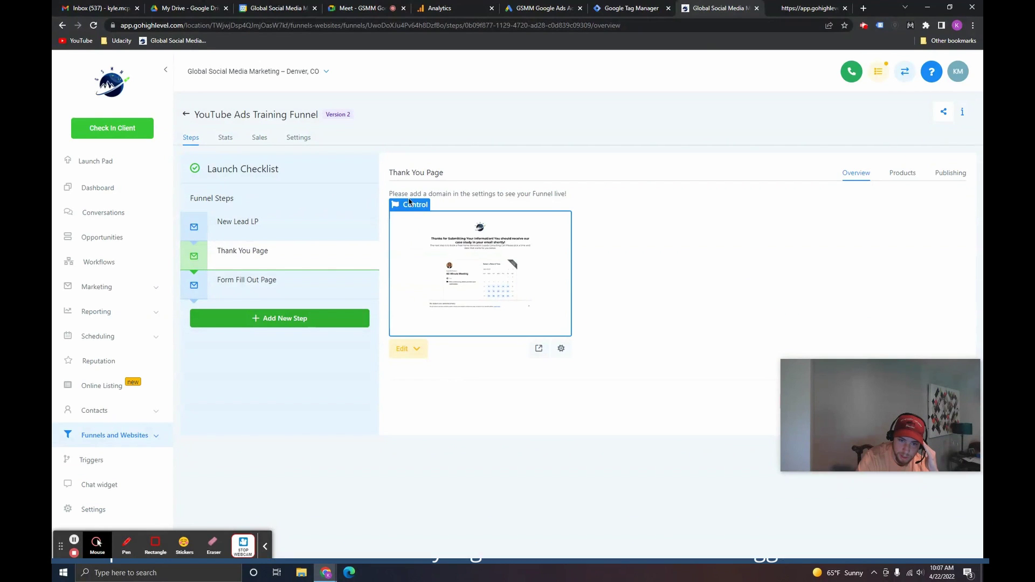
drag(390, 193, 611, 188)
click(471, 209)
drag(411, 196, 529, 194)
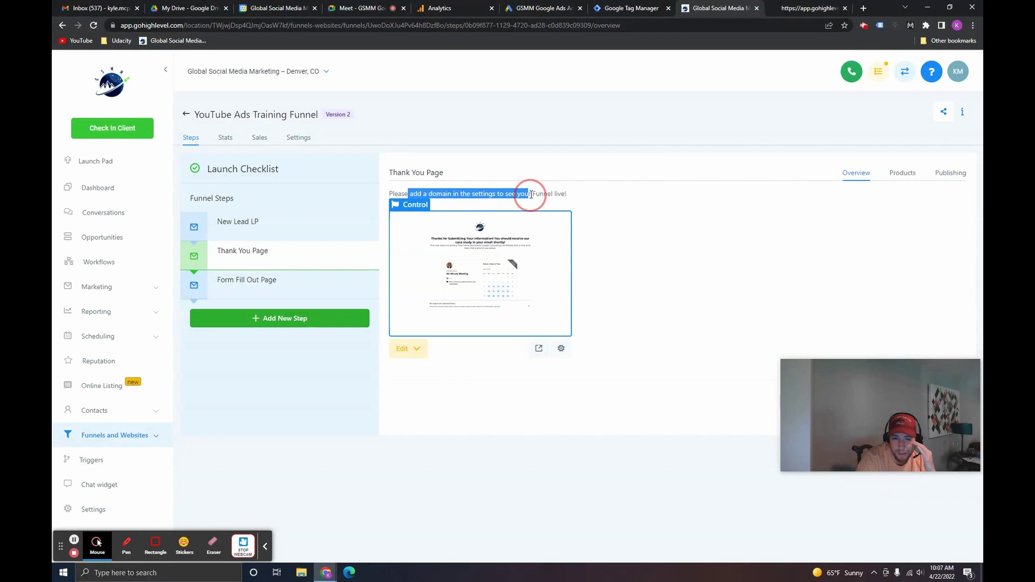
click(566, 194)
click(810, 8)
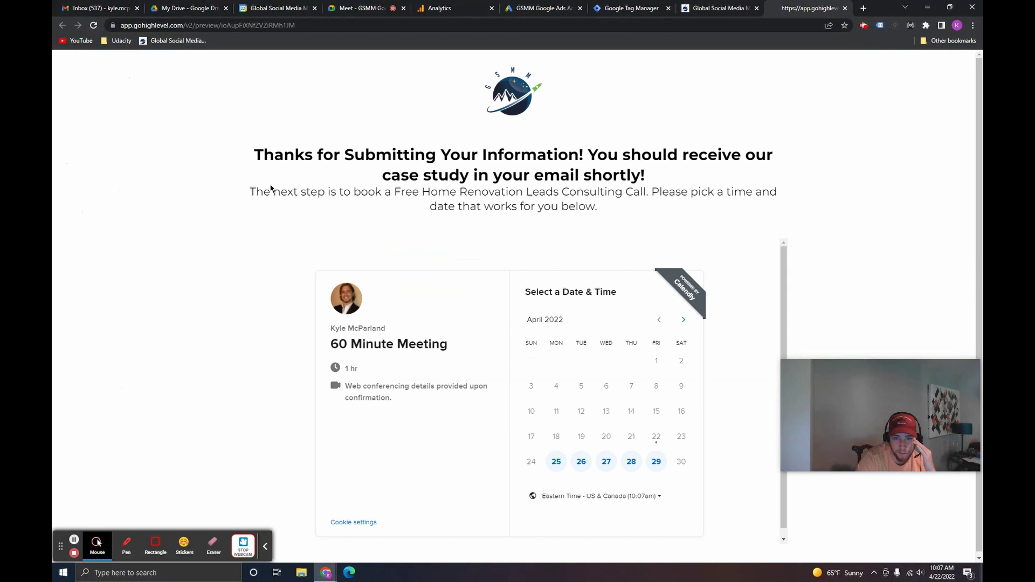
Step: Return to Google Tag Manager and start a new trigger named GAds Example Conversion Trigger
click(655, 5)
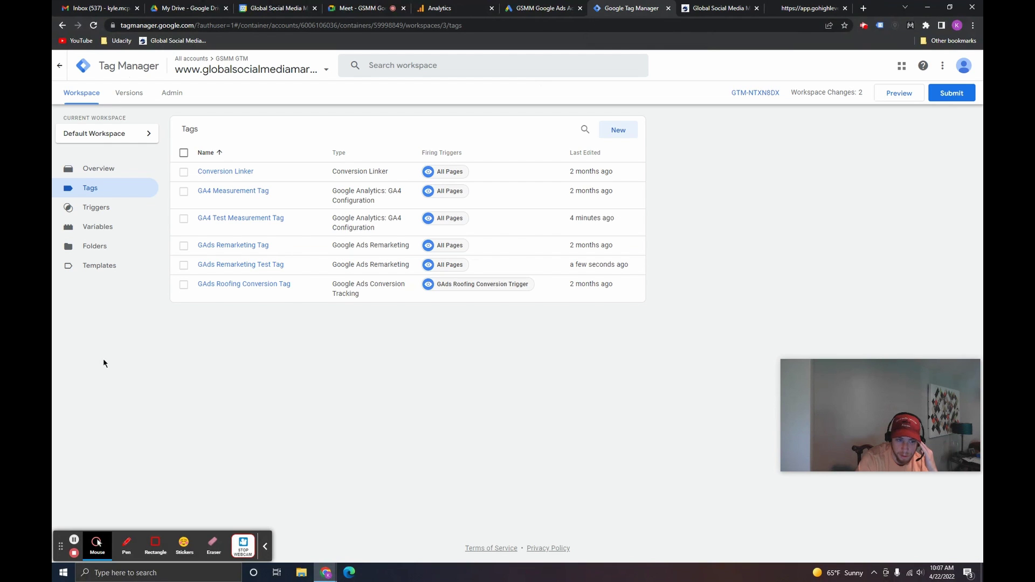
click(116, 209)
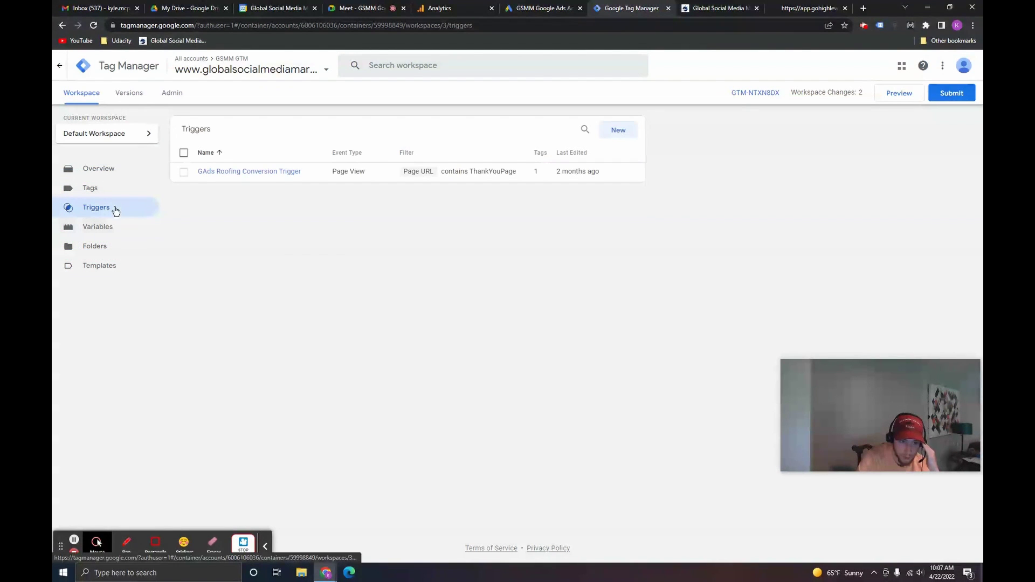
click(618, 131)
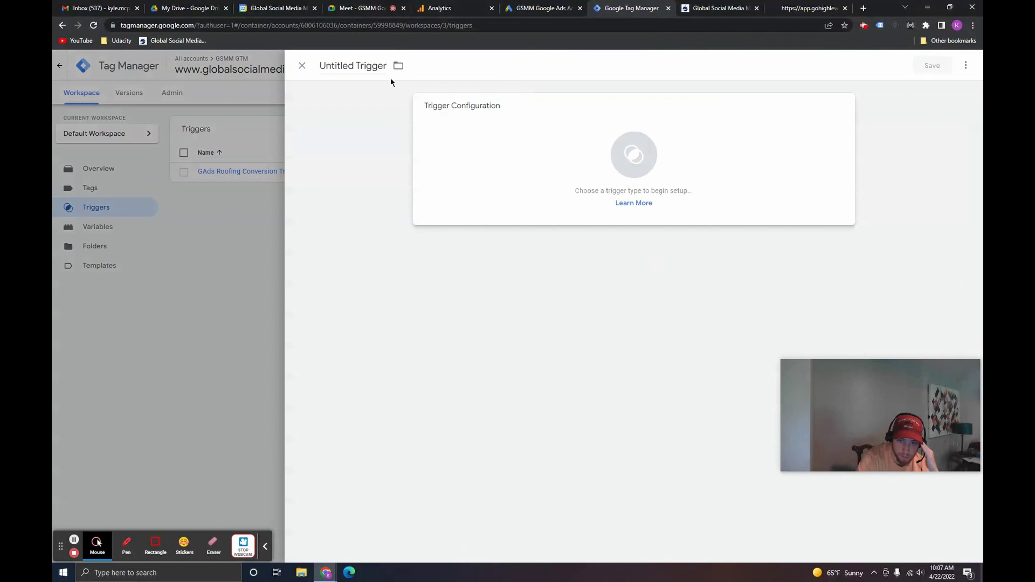
click(360, 66)
text(GA)
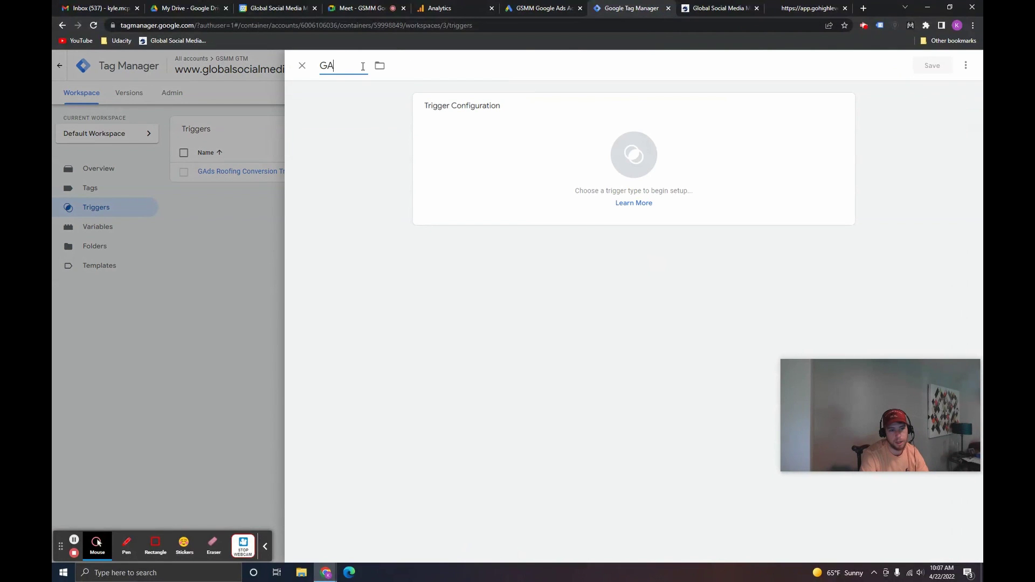
text(ds Example Conv)
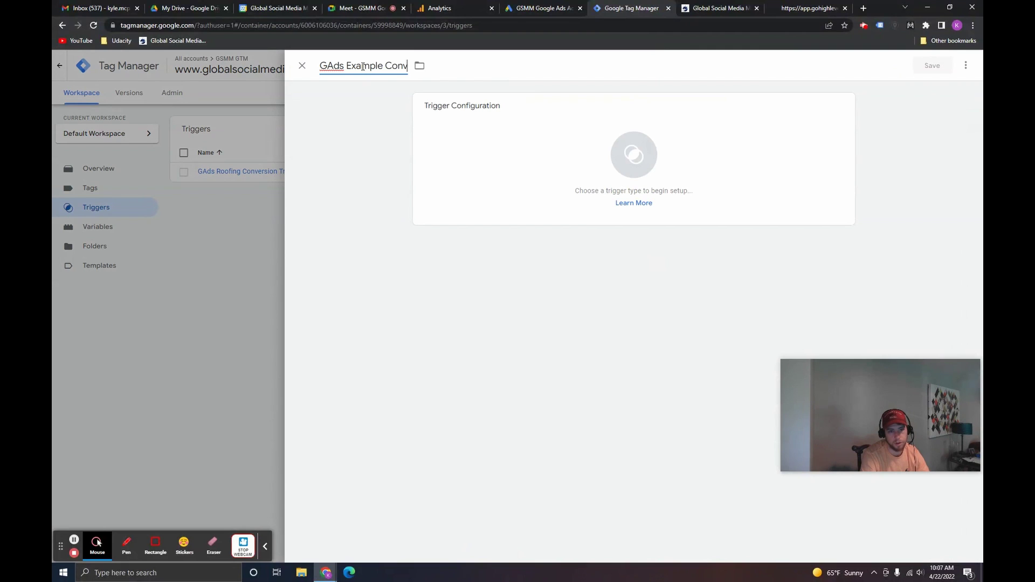
text(ersion Trigger)
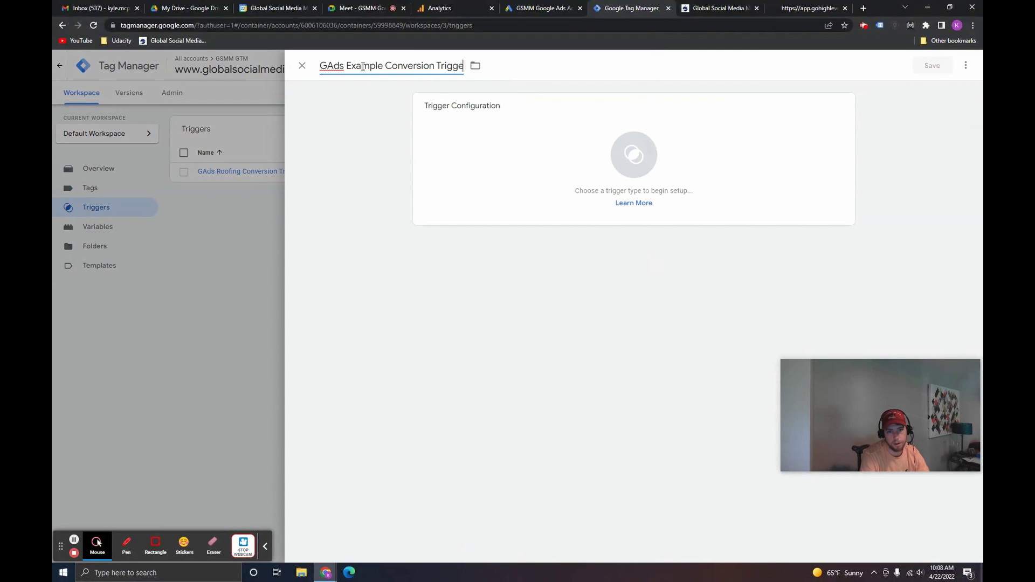
Step: Make it a Page View trigger that fires on Some Page Views, with a Page URL contains condition
click(506, 197)
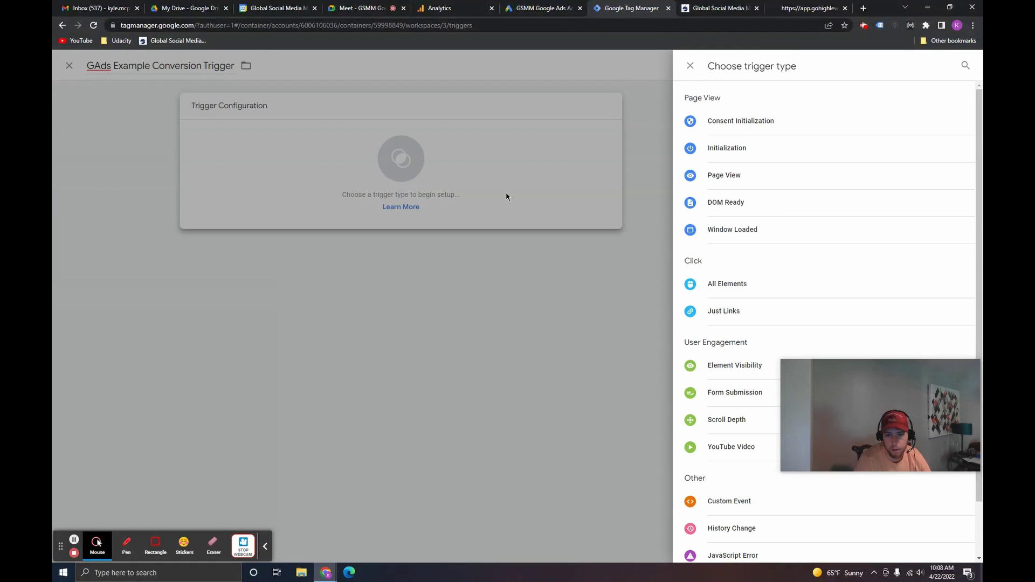
click(728, 178)
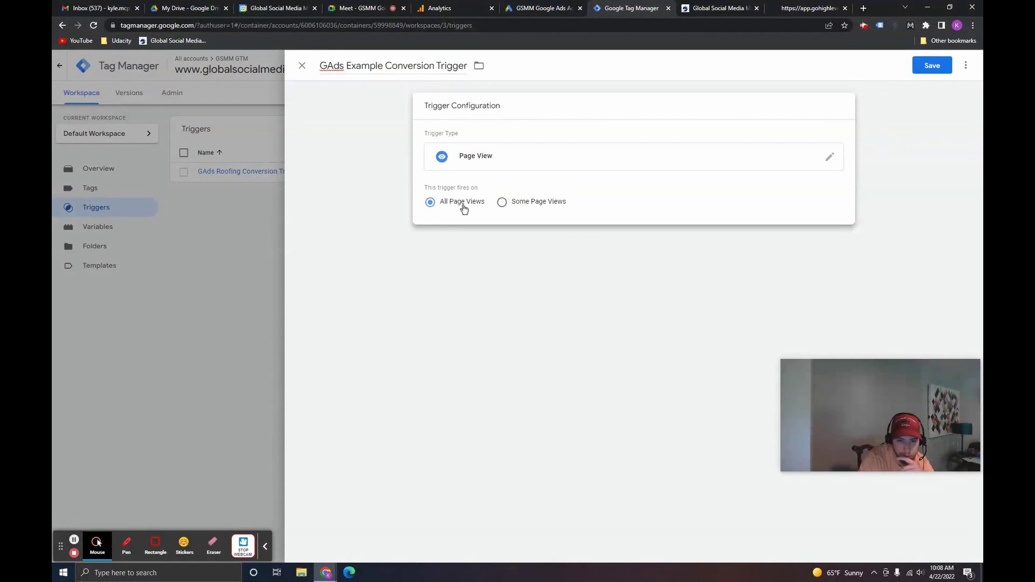
click(502, 203)
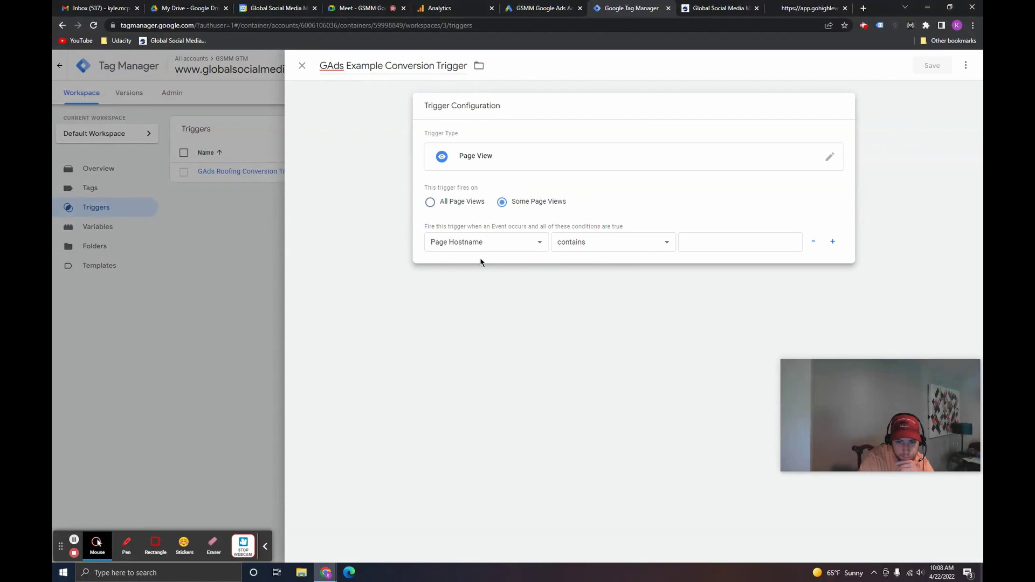
click(483, 248)
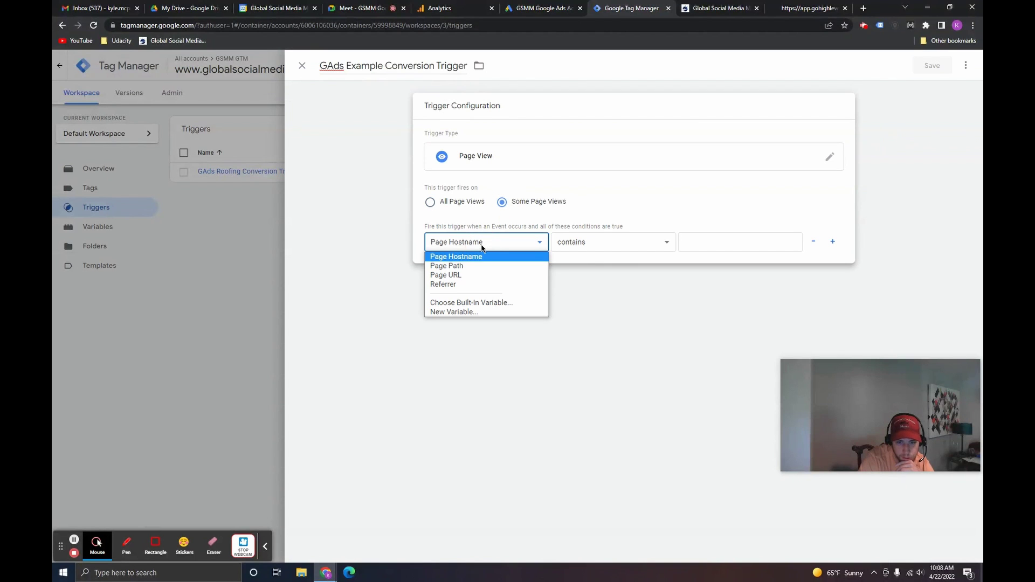
click(460, 276)
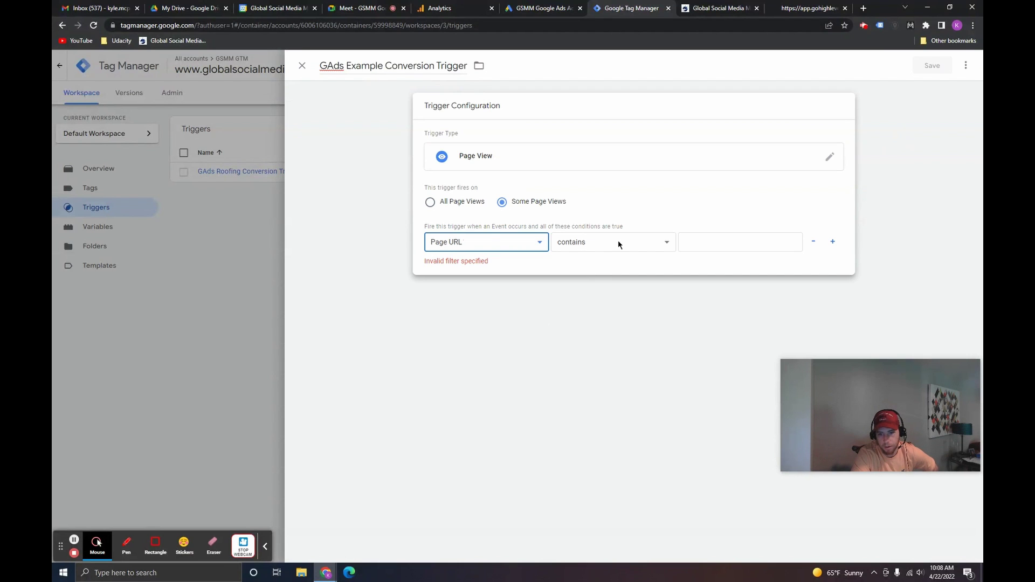
click(728, 241)
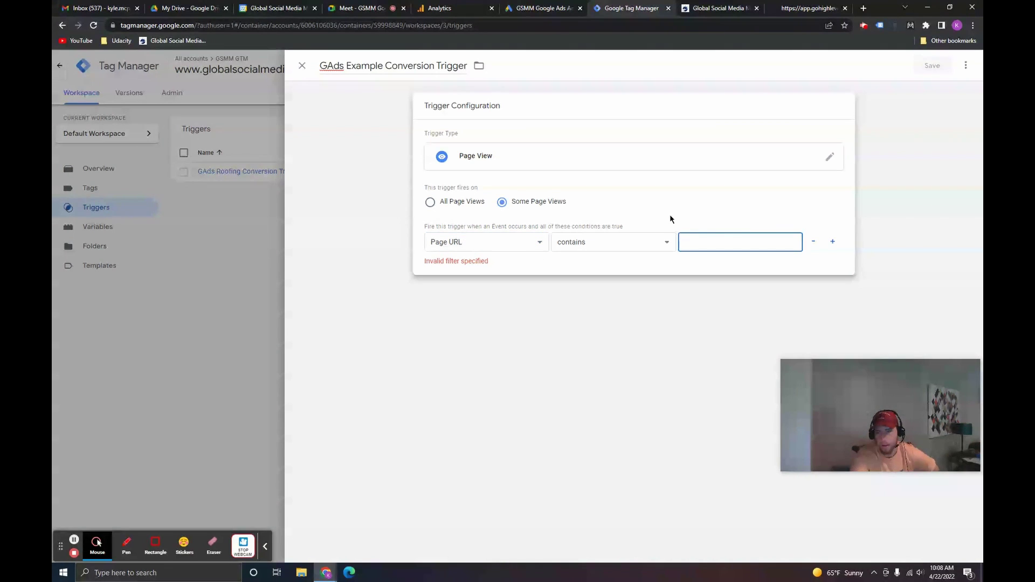
Step: Copy the page slug after "preview/" from the thank-you page preview's URL
click(815, 5)
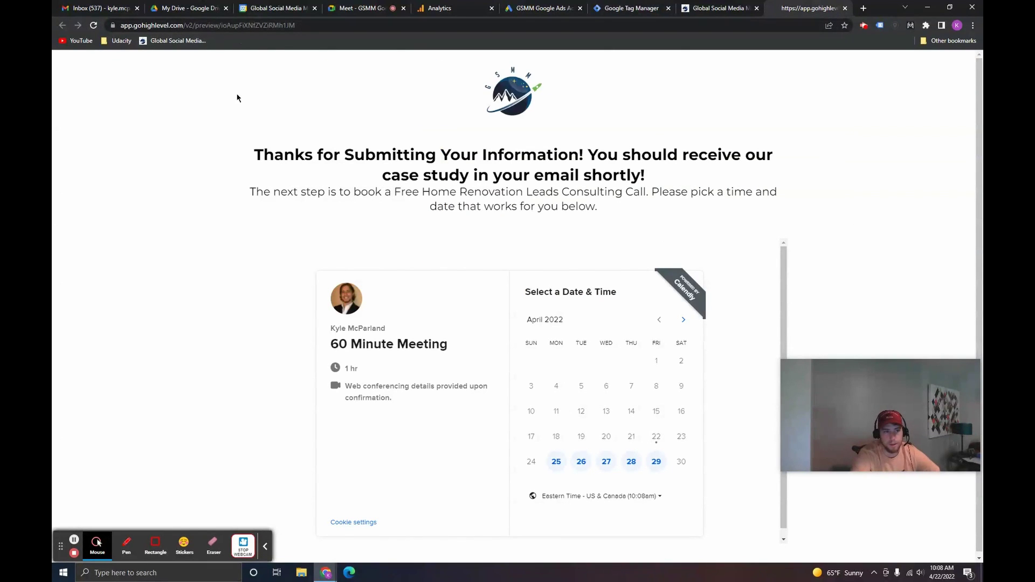
key(ctrl+l)
click(229, 30)
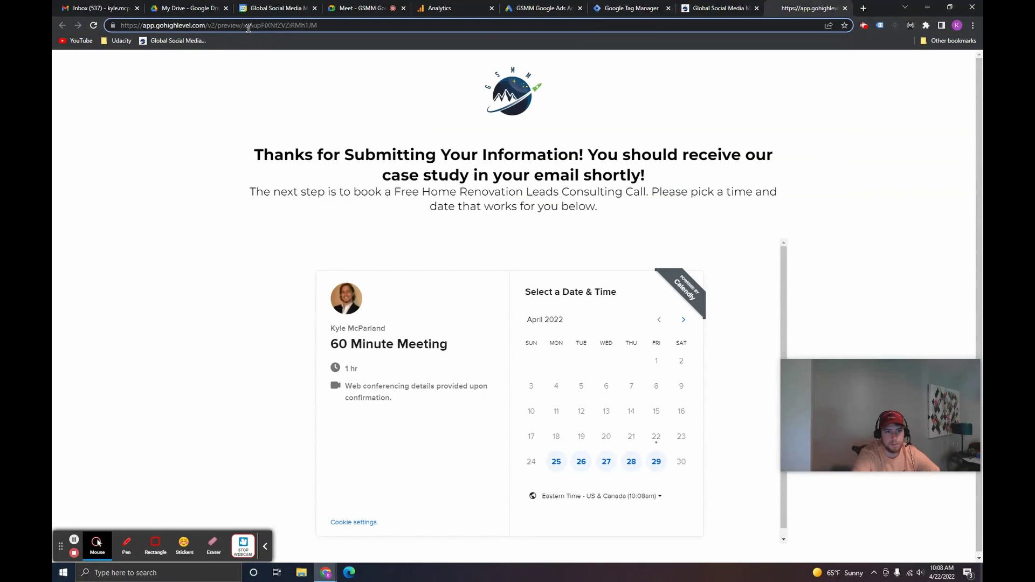
drag(244, 27, 317, 25)
right_click(317, 25)
click(353, 80)
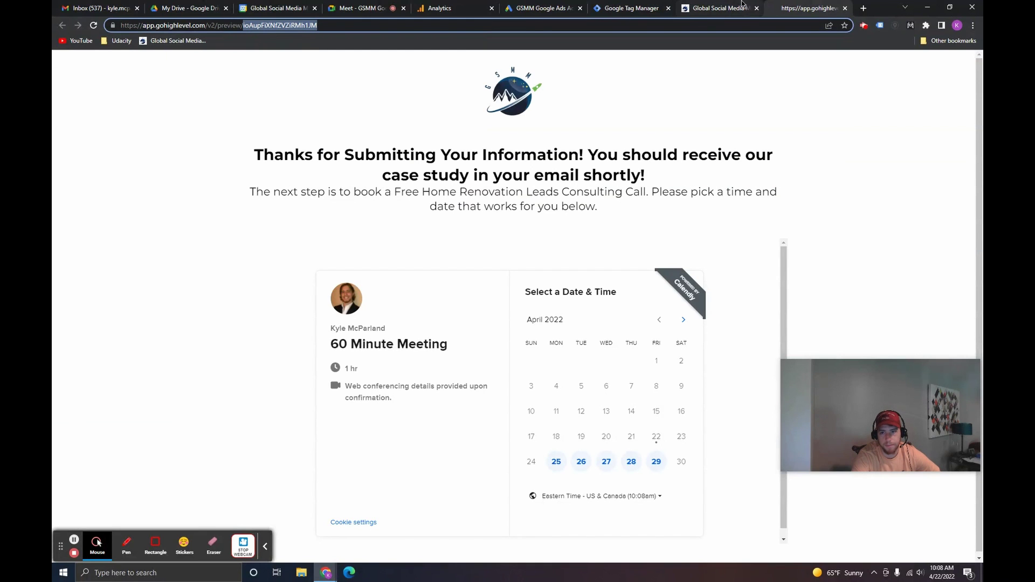
Step: Paste the copied slug as the Page URL condition's value in the new trigger and save the trigger
click(717, 8)
click(631, 8)
right_click(688, 242)
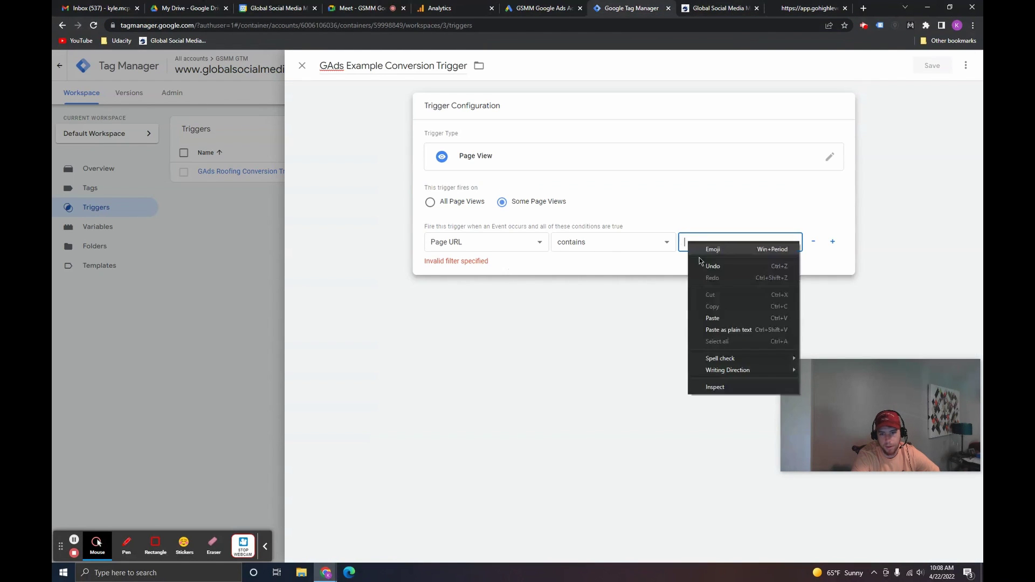
click(717, 316)
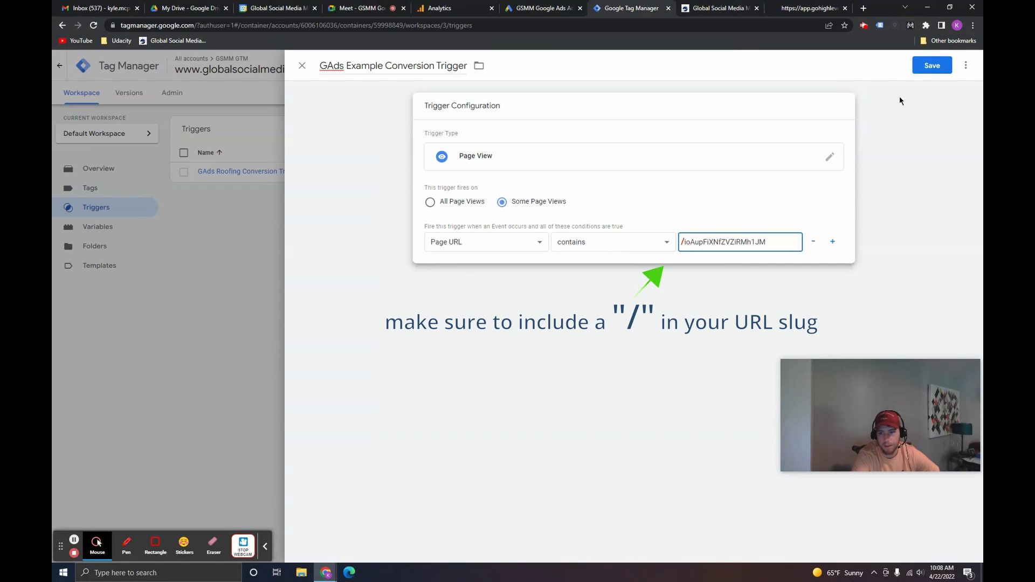
click(932, 65)
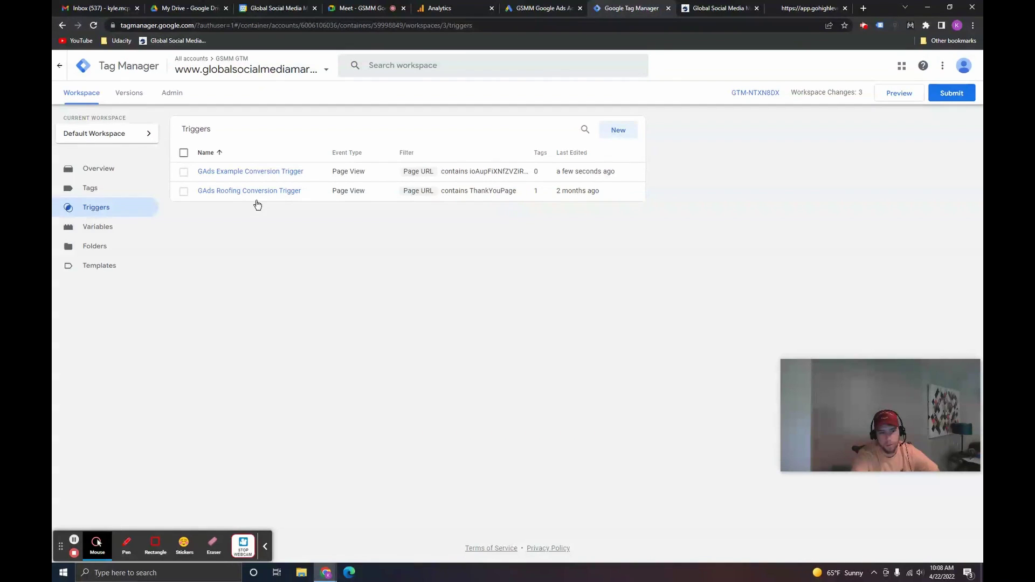
Step: Start a new tag in the workspace and name it GAds Example Conversion Test Tag
click(114, 190)
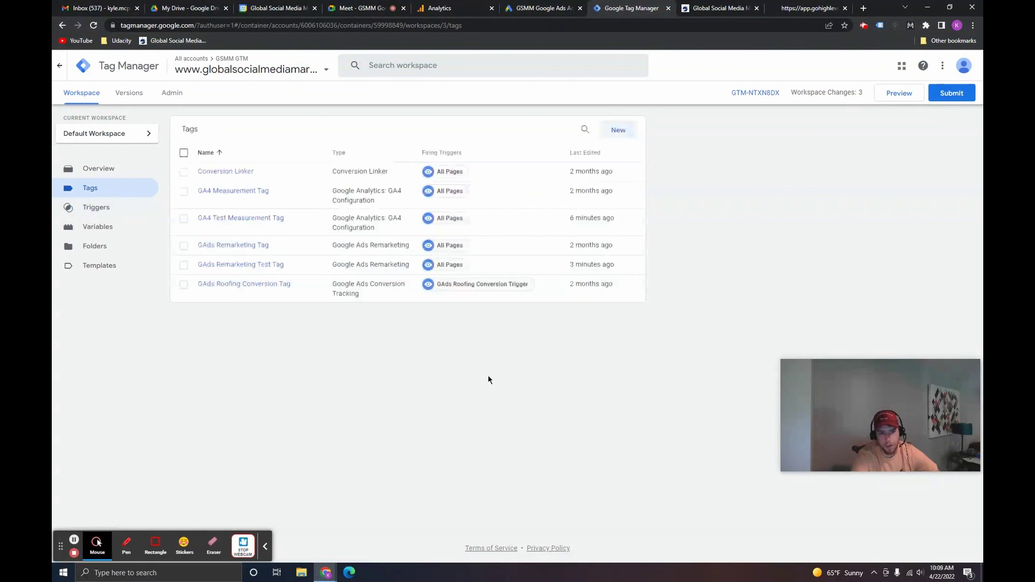
click(619, 130)
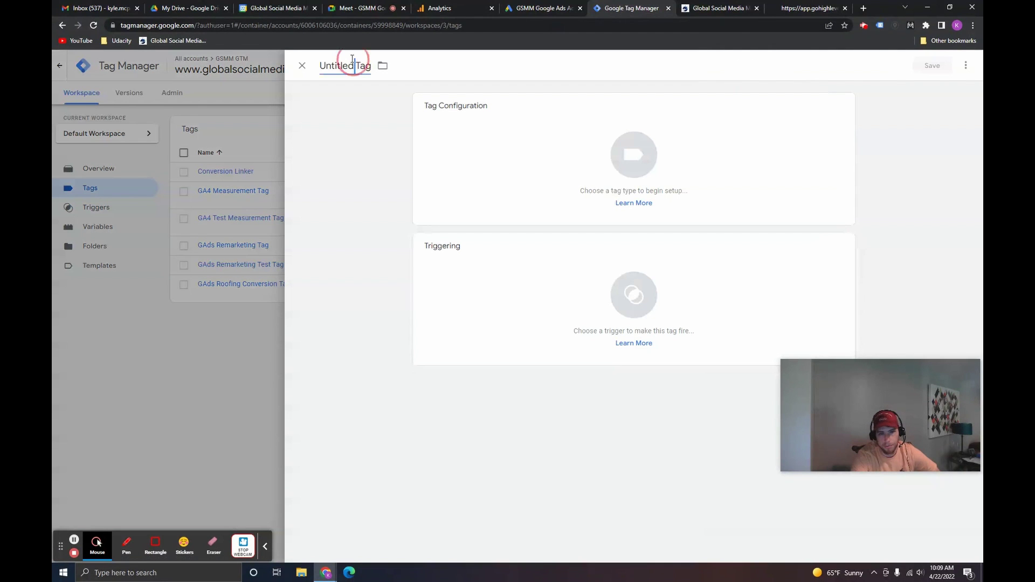
click(352, 65)
text(GAds Exa)
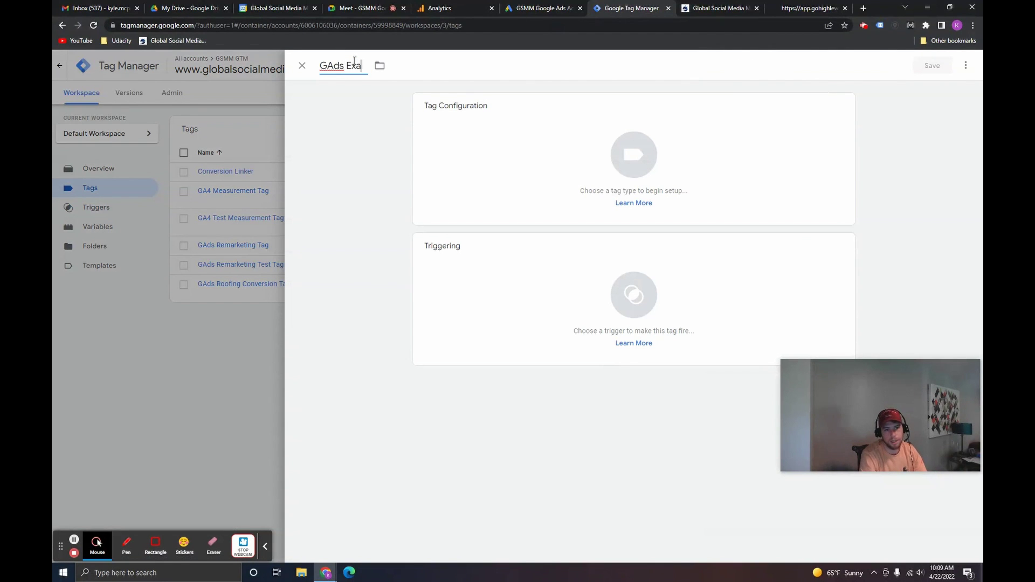
text(mple Conversion Test Tag)
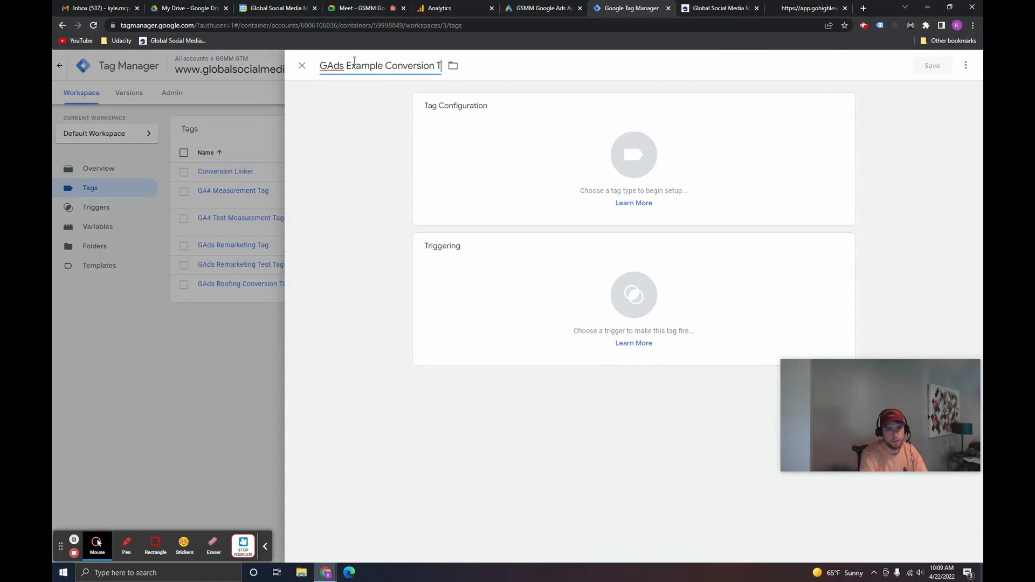
Step: Set the tag type to Google Ads Conversion Tracking and check the Conversion ID field's help
click(501, 173)
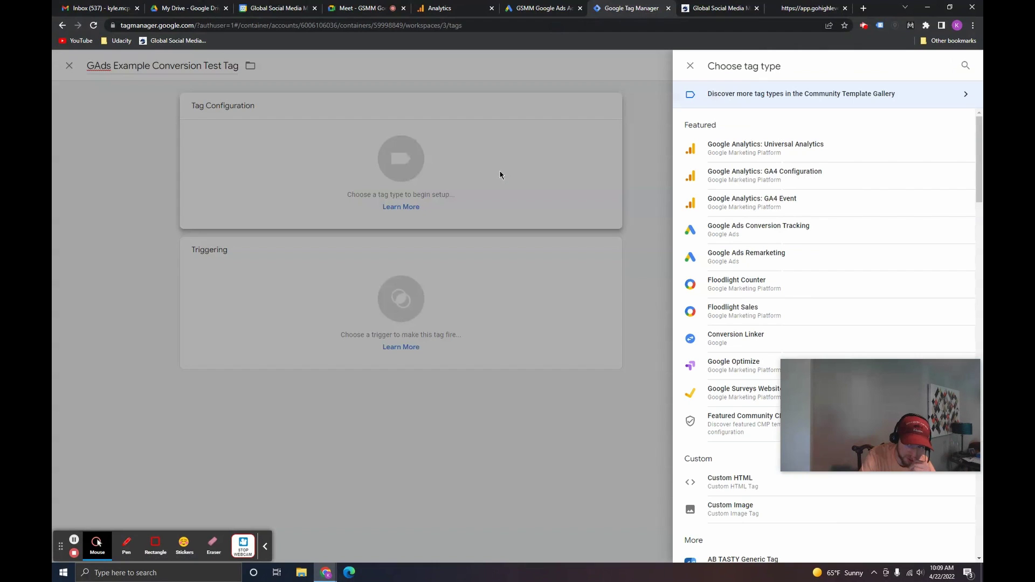
click(792, 233)
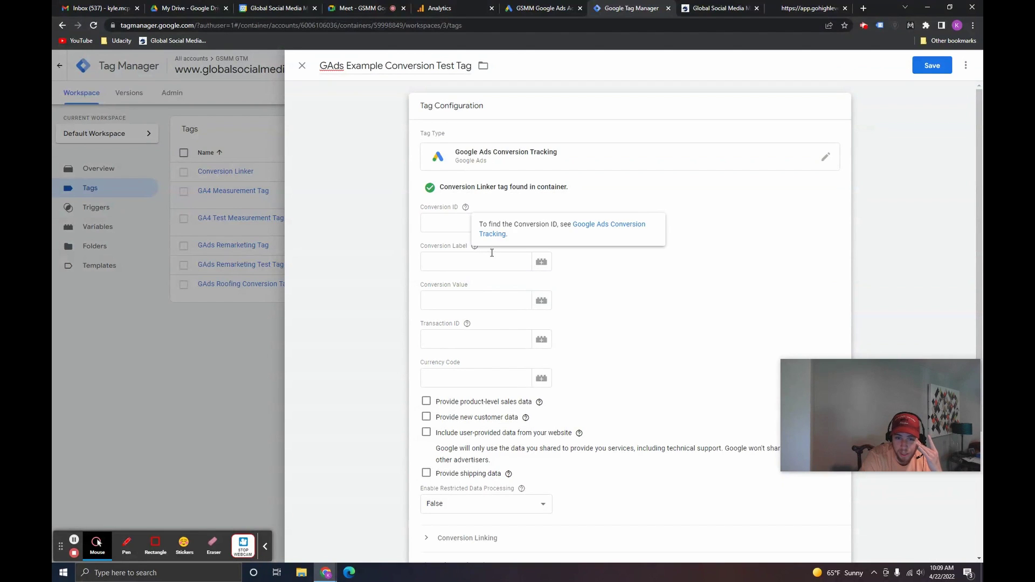
mouse_move(471, 208)
drag(423, 209, 467, 208)
click(424, 209)
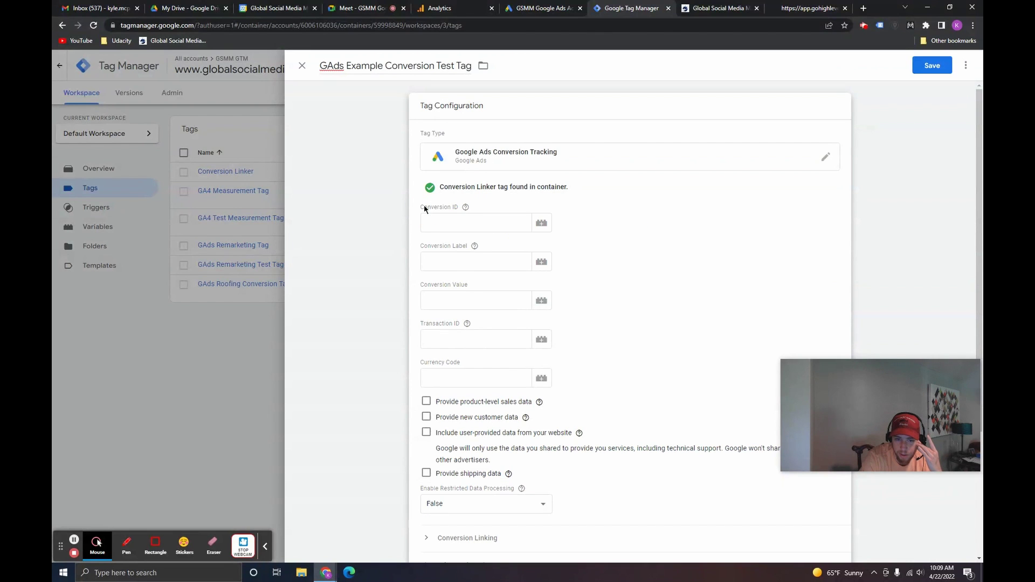
Step: Switch to Google Ads and open the account's Conversions summary to find the source for the tag's conversion ID and label
double_click(439, 209)
drag(432, 247, 459, 246)
click(447, 247)
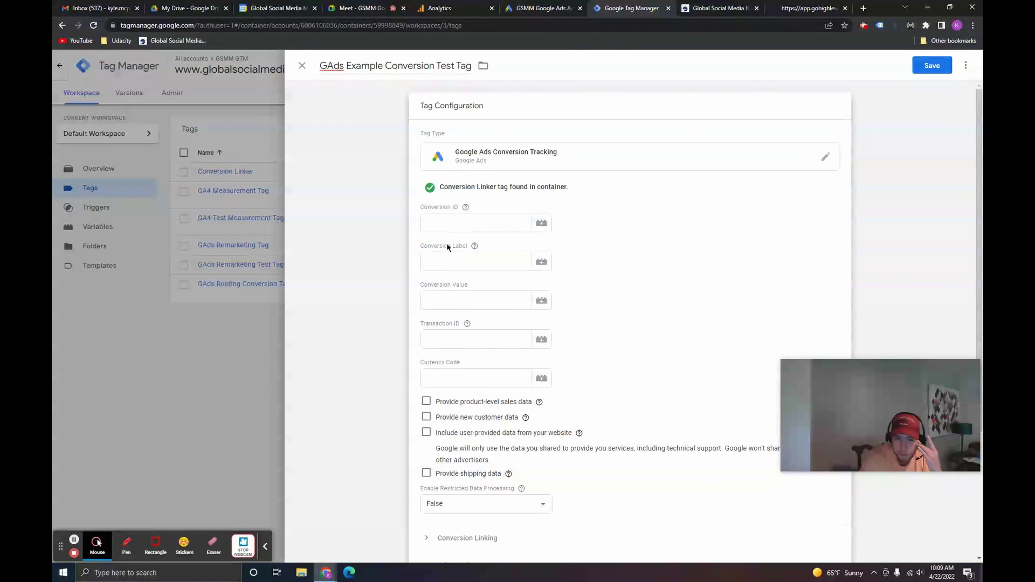
click(561, 7)
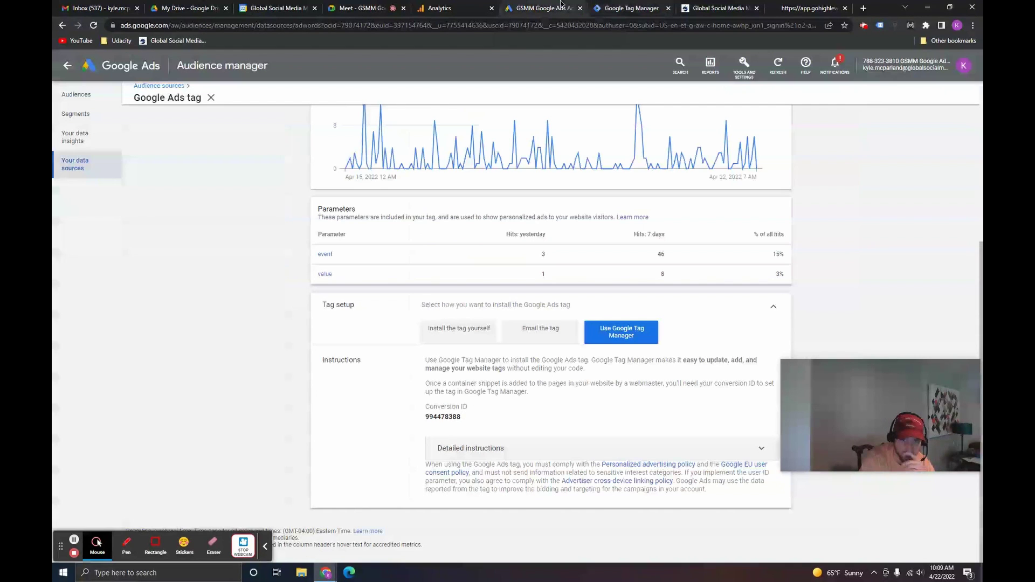
click(64, 67)
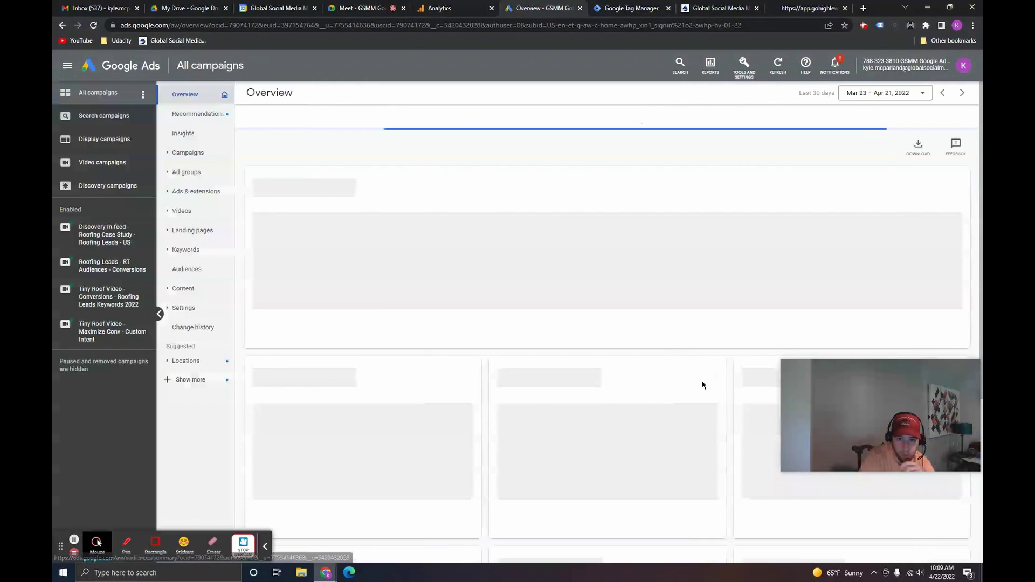
click(745, 73)
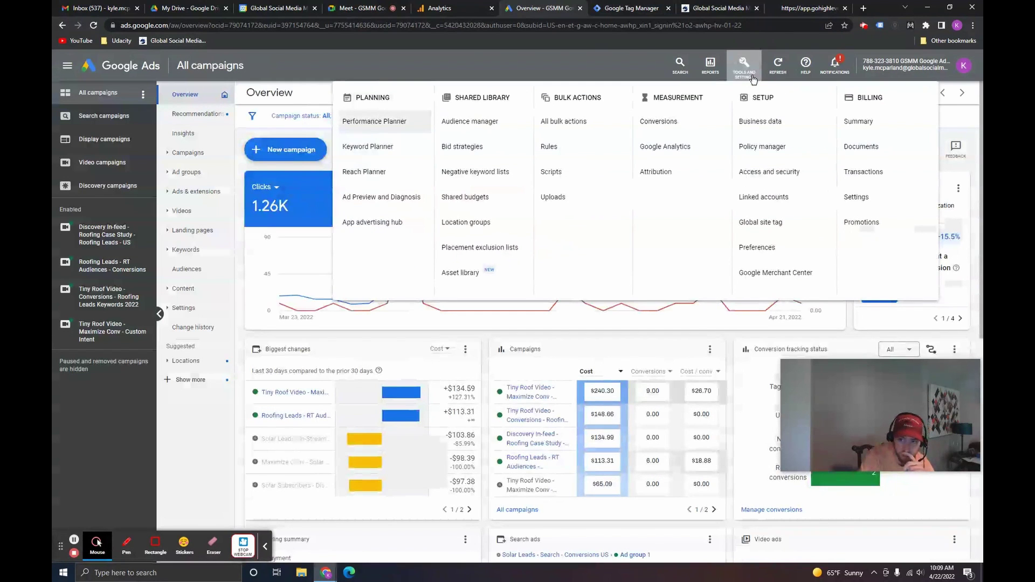
click(681, 129)
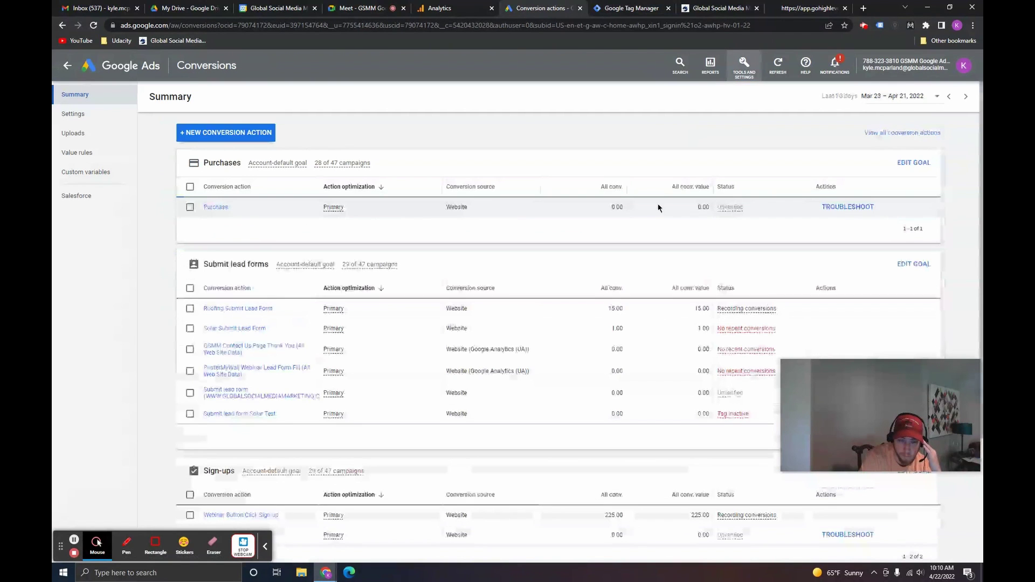
scroll(609, 227, down, 3)
scroll(608, 345, up, 3)
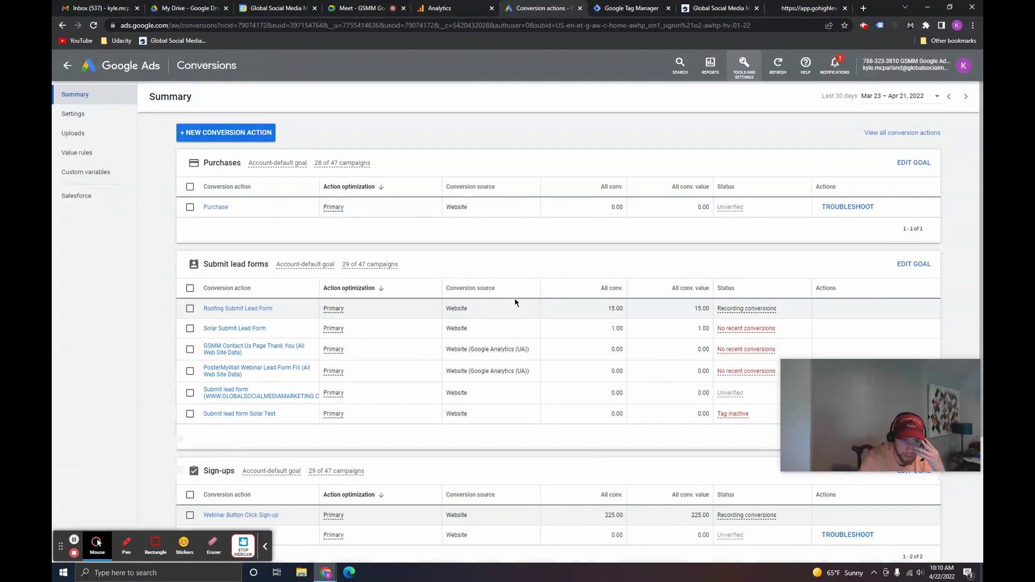
Step: Start a new website conversion action and scan the domain globalsocialmediamarketing.com
click(205, 135)
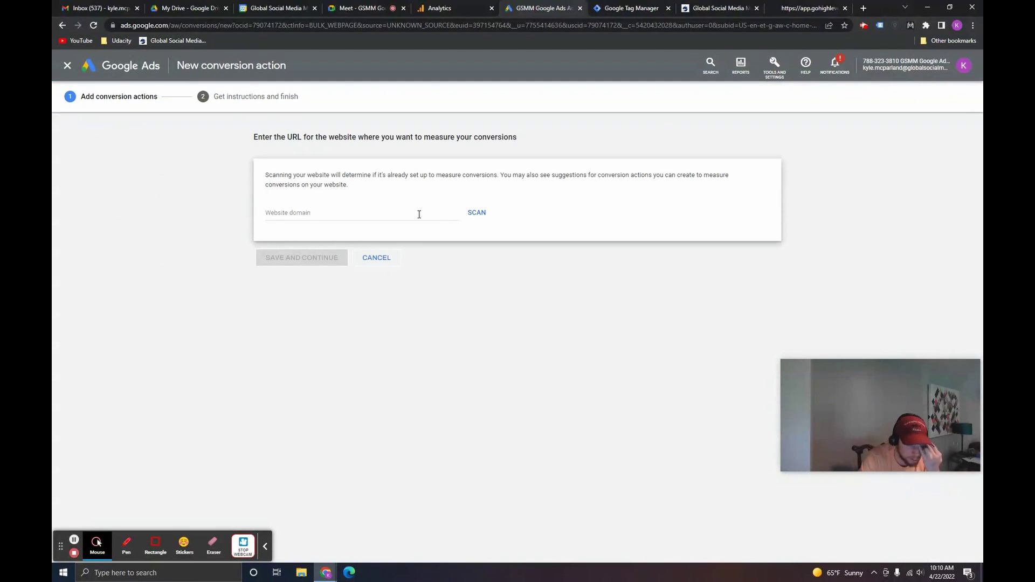
click(421, 220)
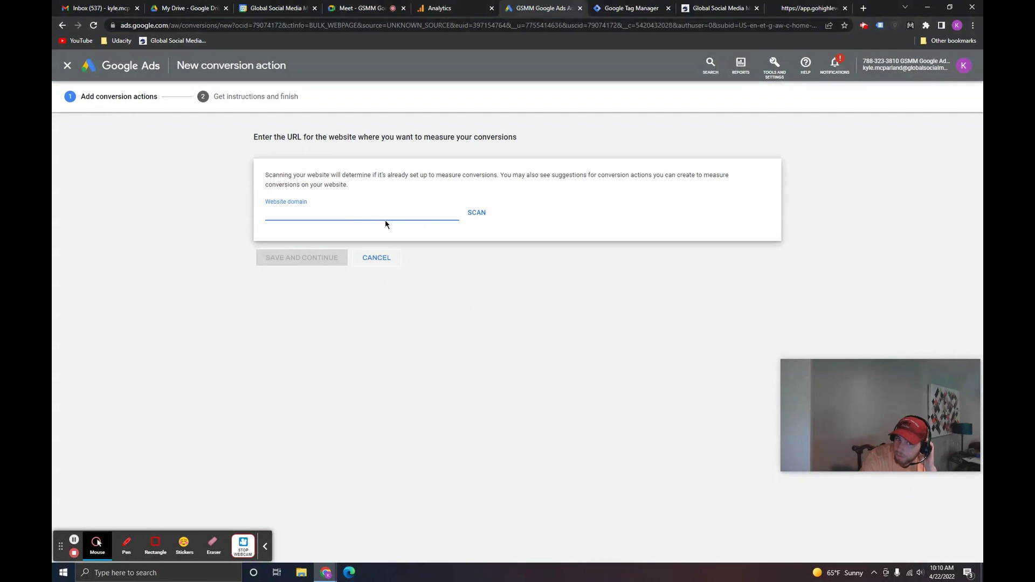
text(glo)
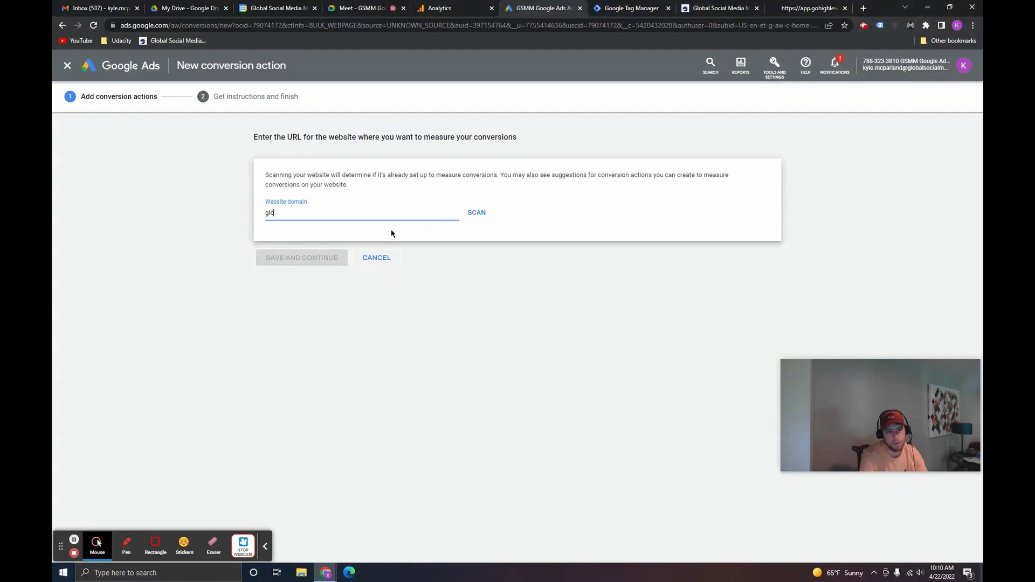
text(balsocialmediamarketing.com)
click(483, 212)
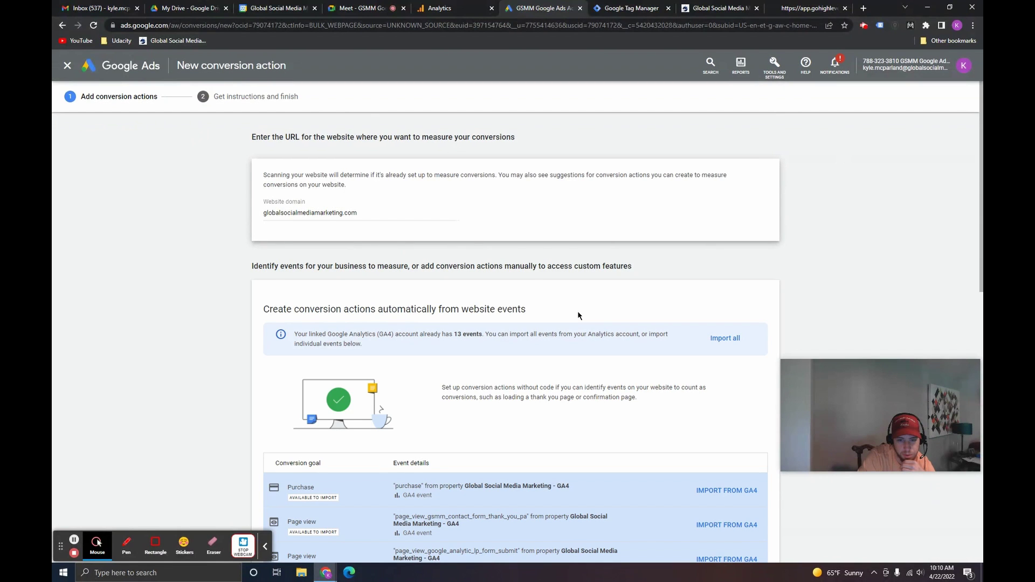
Step: Look past the importable GA4 events and add a conversion action manually using code
scroll(718, 269, down, 9)
scroll(464, 212, up, 5)
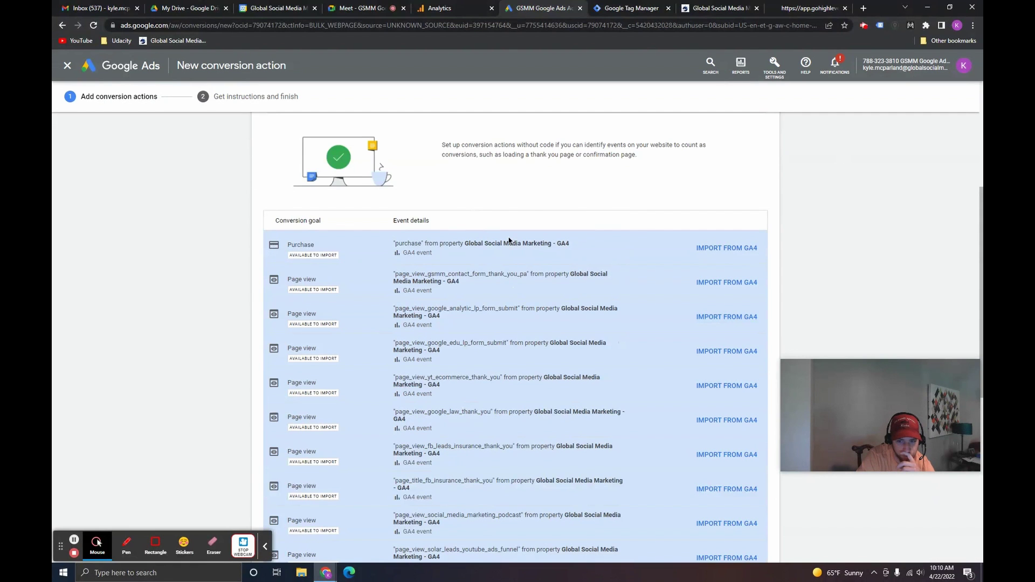
scroll(807, 229, up, 4)
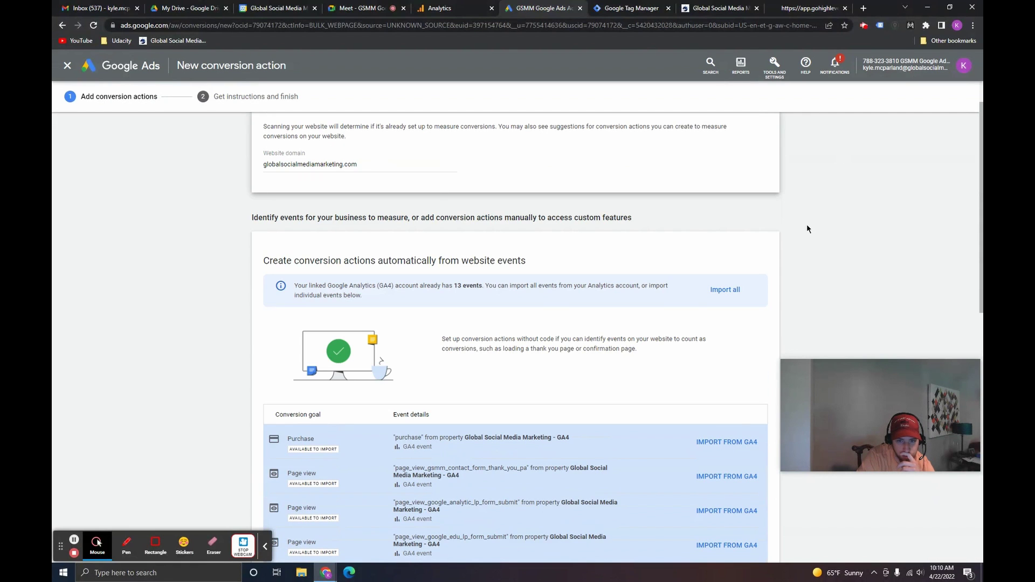
scroll(806, 224, down, 10)
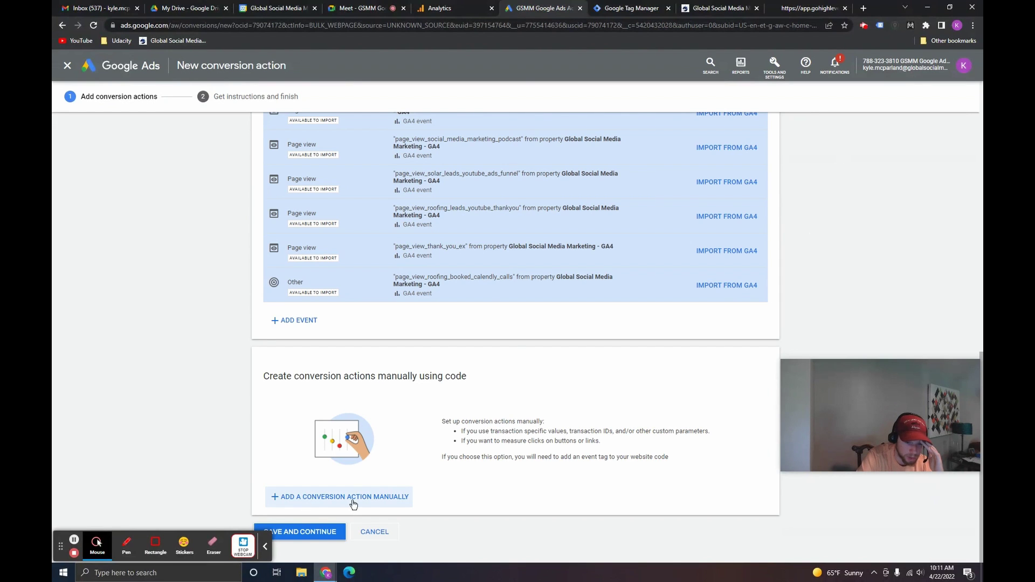
click(303, 496)
click(339, 125)
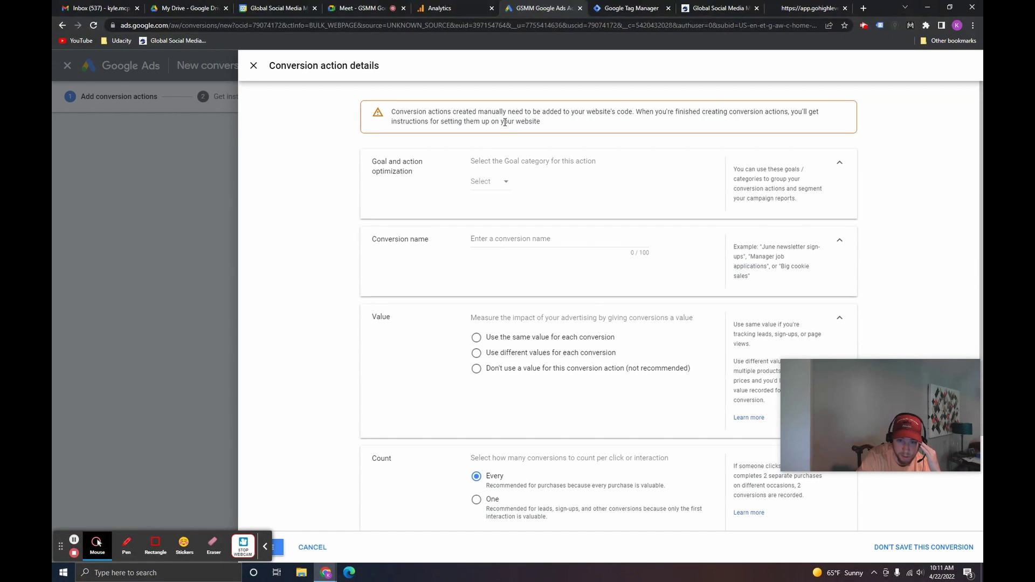
Step: Set the conversion's goal category to Submit lead form and name it Example GTM Submit lead form
click(491, 182)
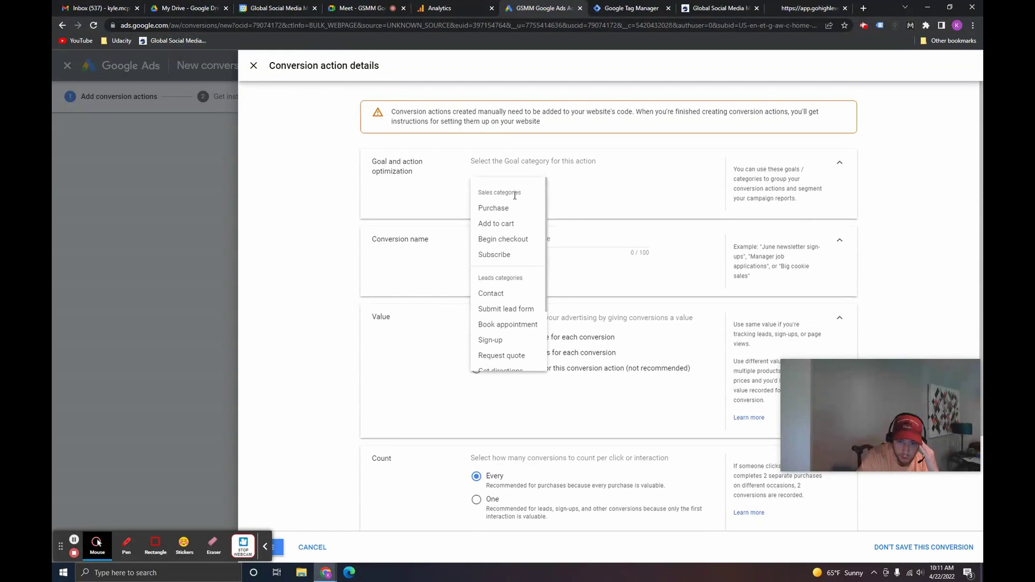
click(511, 312)
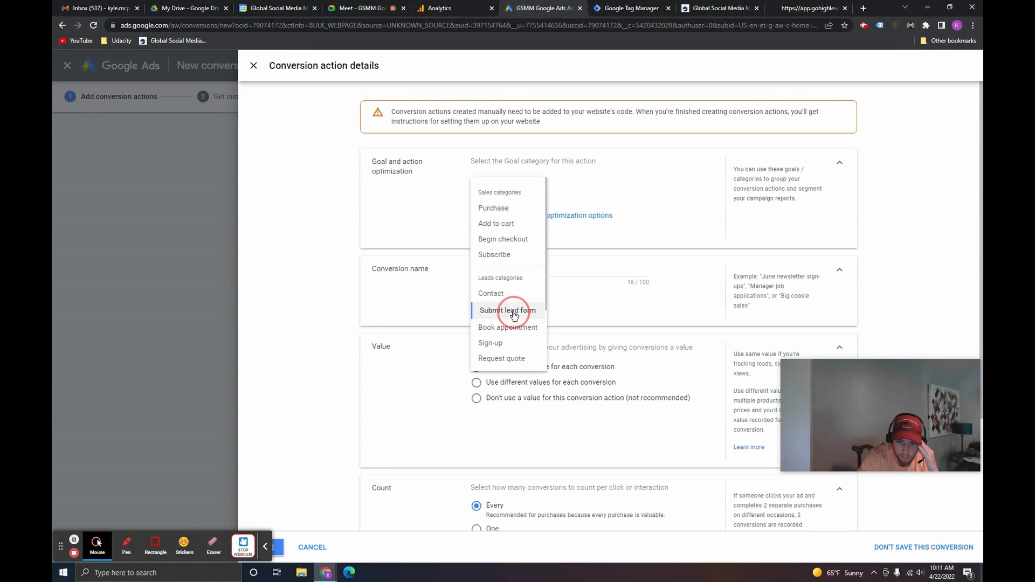
click(531, 267)
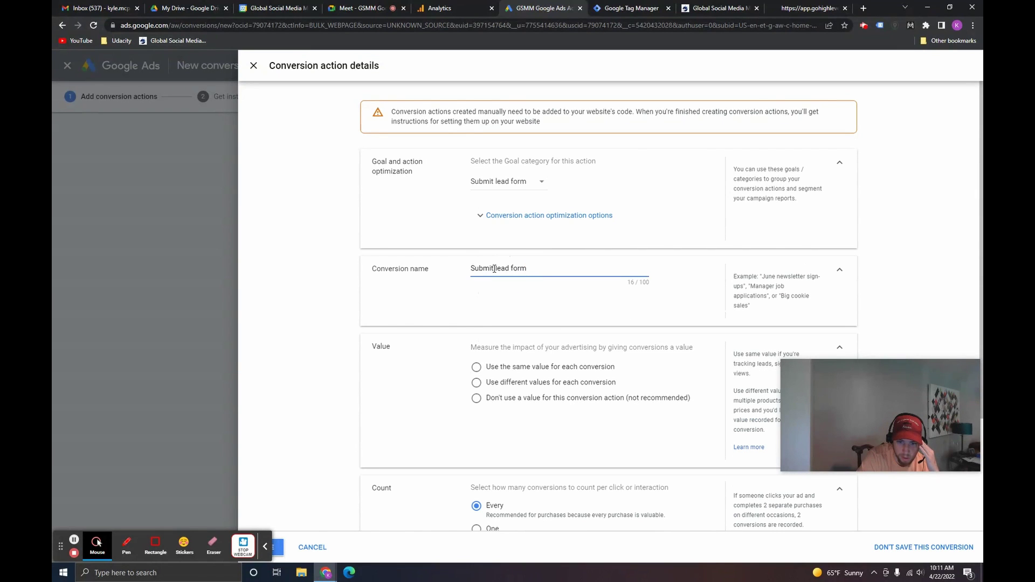
click(477, 268)
text(Example GTM)
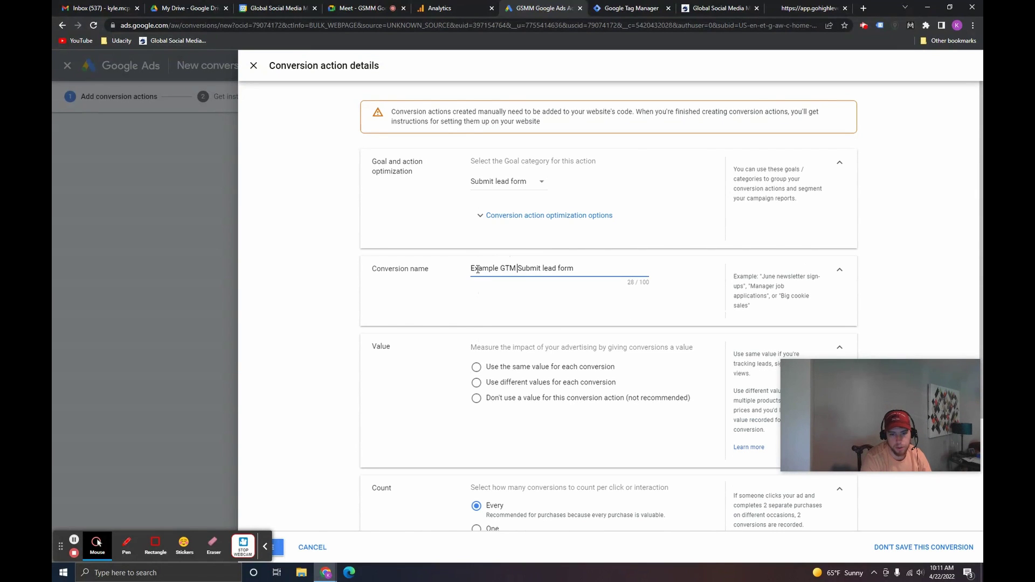
Step: Use the same value for each conversion and set the conversion count to One
scroll(683, 235, down, 2)
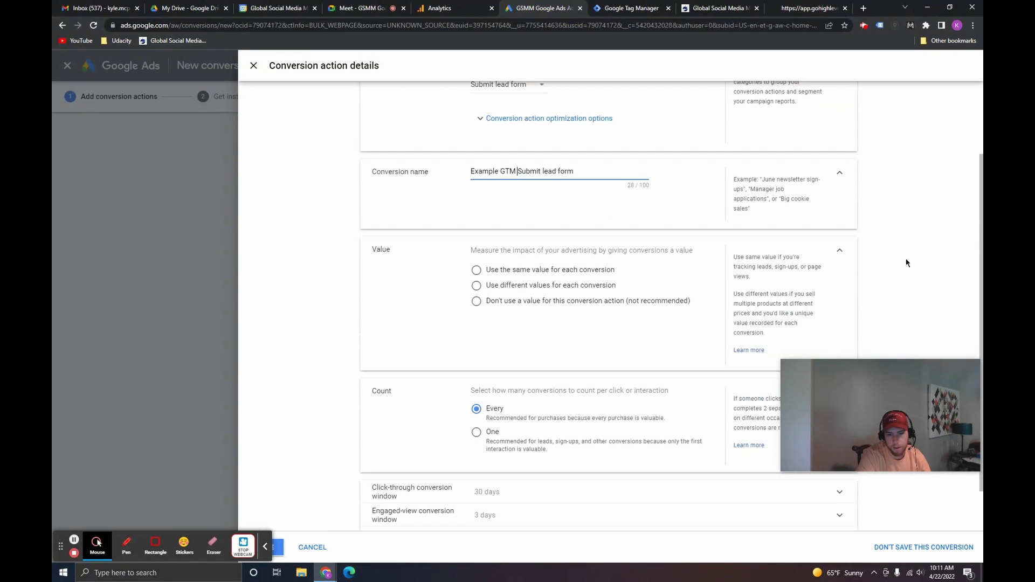
click(476, 270)
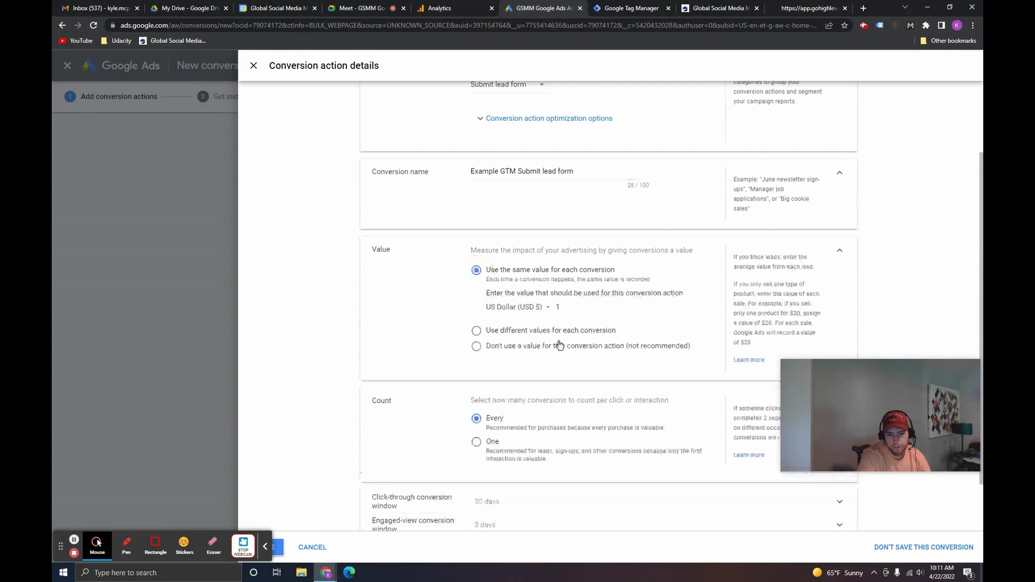
scroll(914, 249, down, 1)
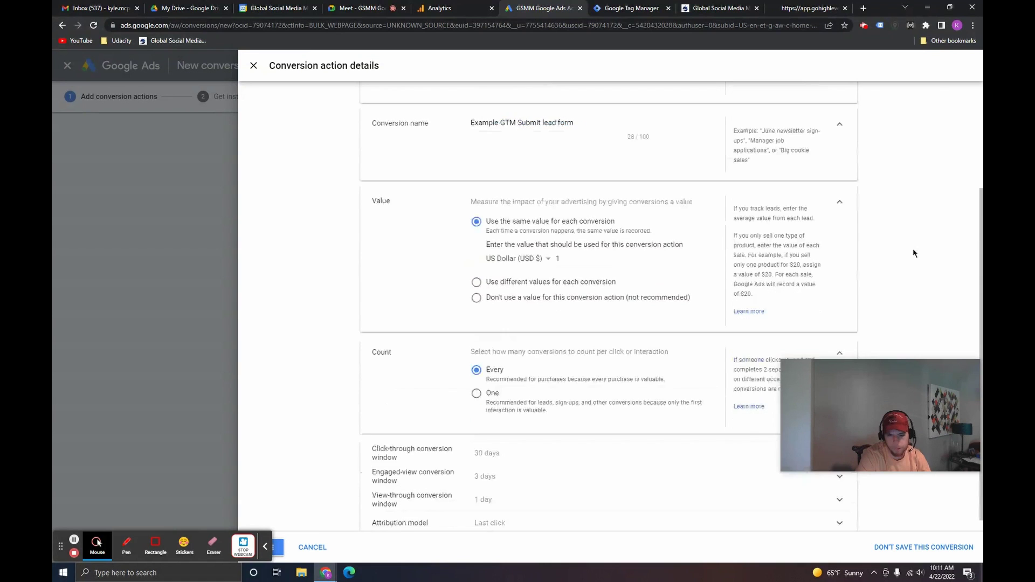
drag(866, 393, 861, 451)
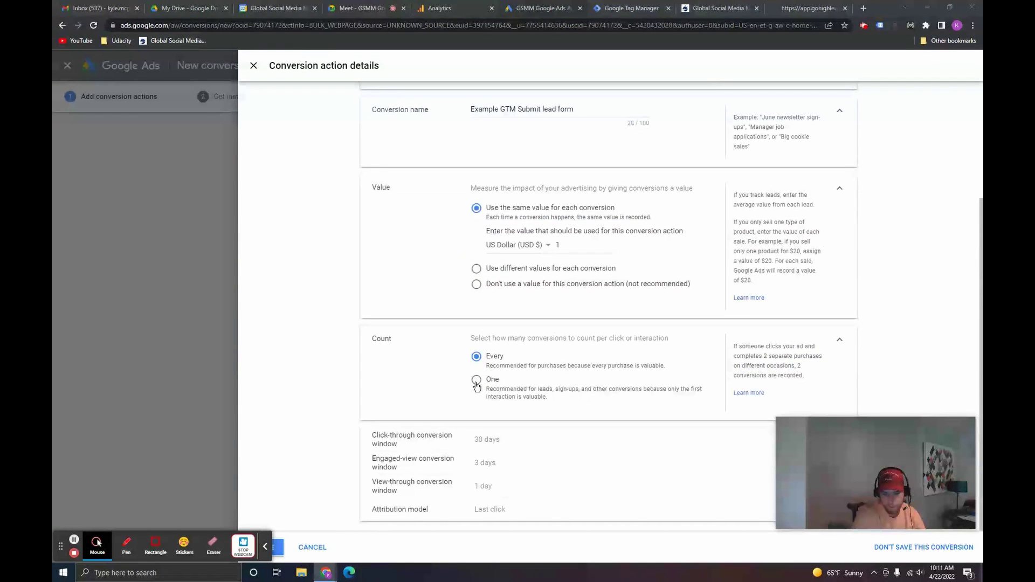
click(477, 383)
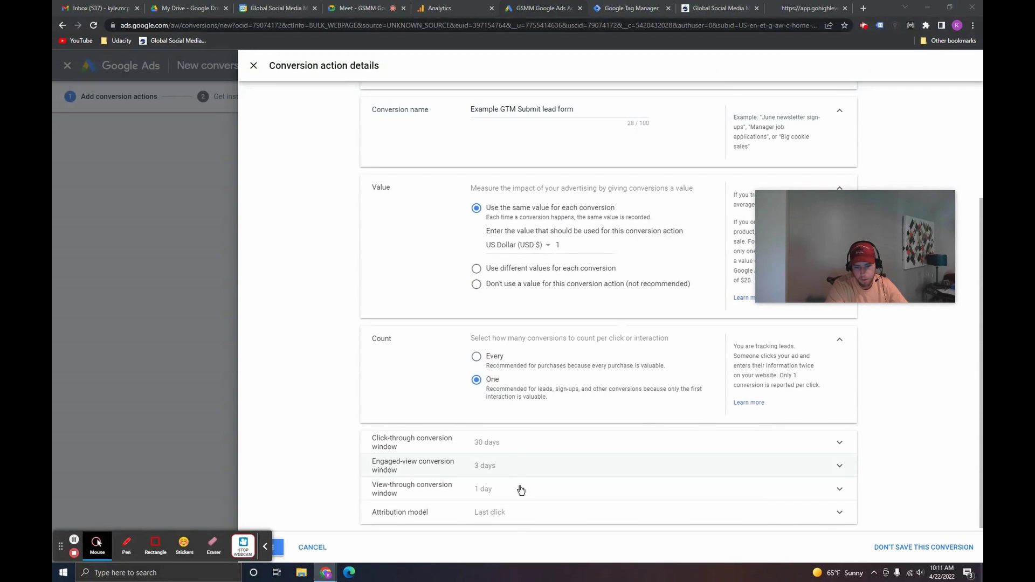
Step: Save the new conversion action, continue to the instructions and show the Google Tag Manager setup details
click(265, 547)
click(275, 547)
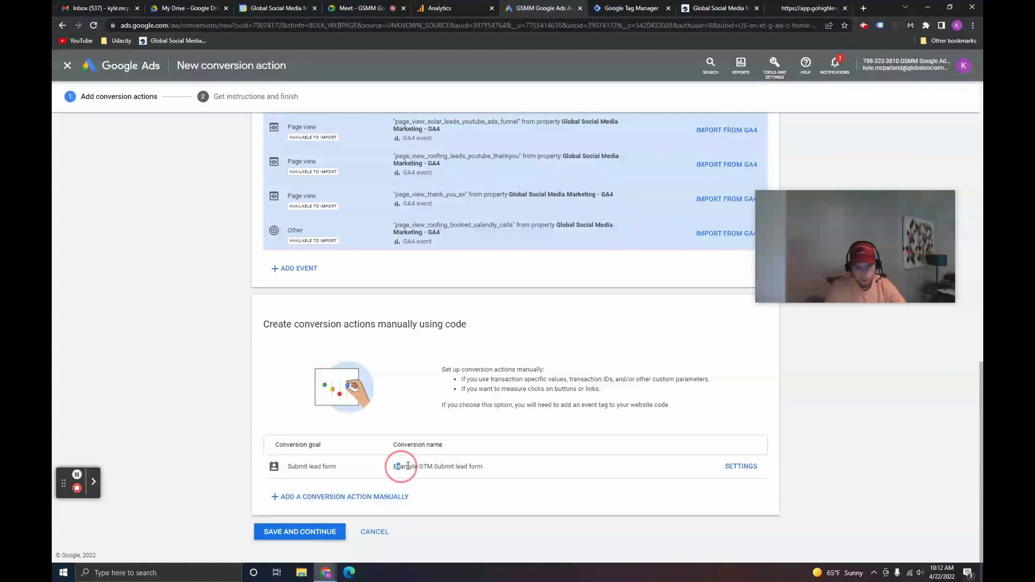
drag(398, 462, 483, 466)
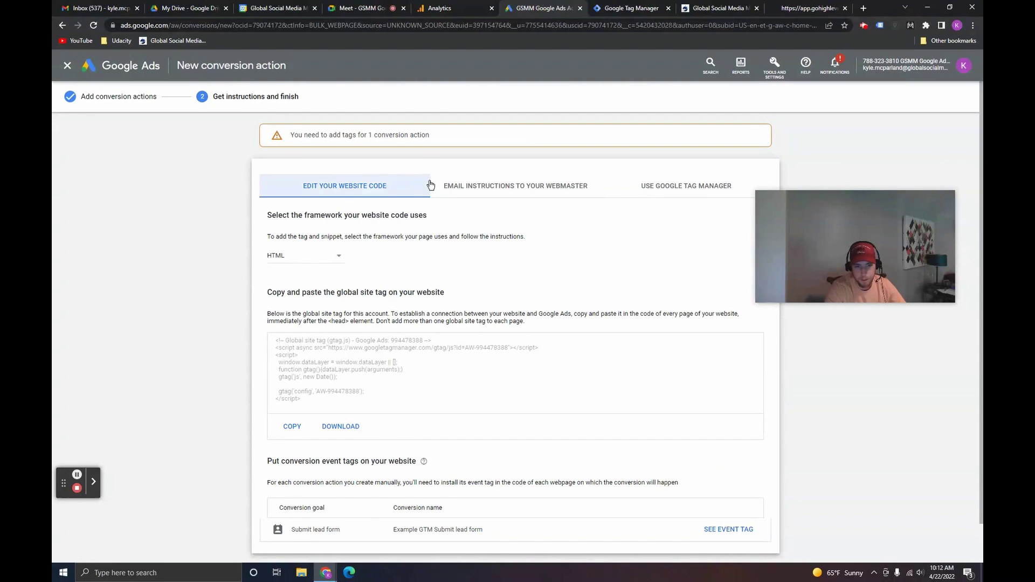
click(645, 189)
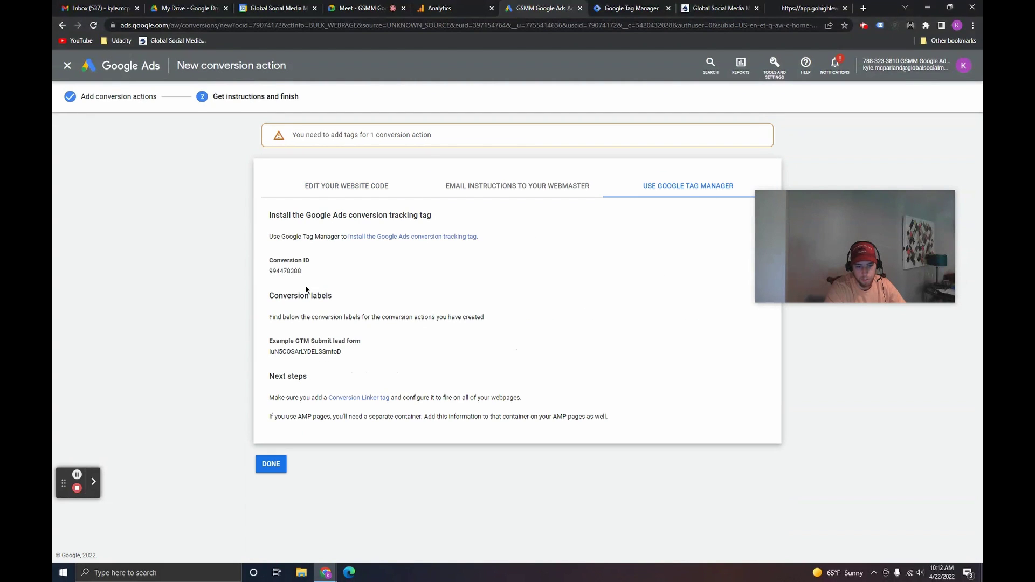
Step: Copy the conversion ID from the Google Ads setup details into the Conversion ID of the Tag Manager tag
drag(277, 261, 310, 261)
drag(290, 296, 300, 296)
drag(285, 340, 338, 341)
click(365, 343)
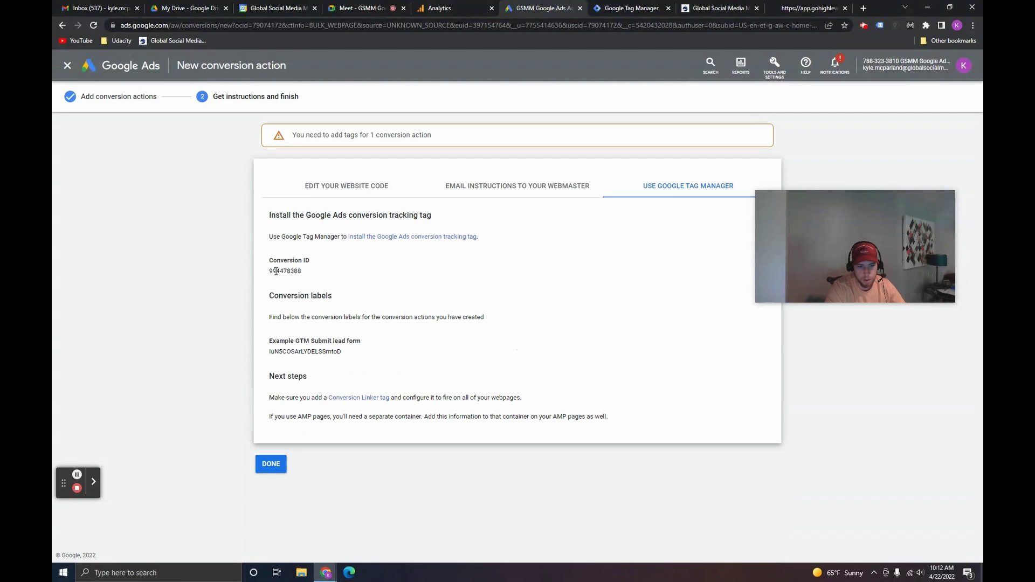
drag(271, 271, 301, 271)
key(ctrl+c)
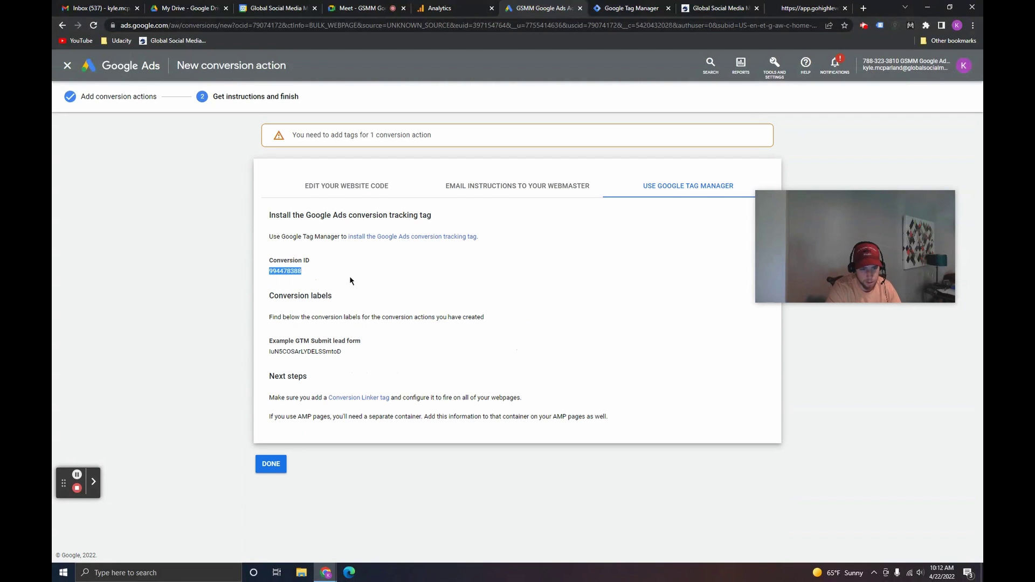
click(614, 8)
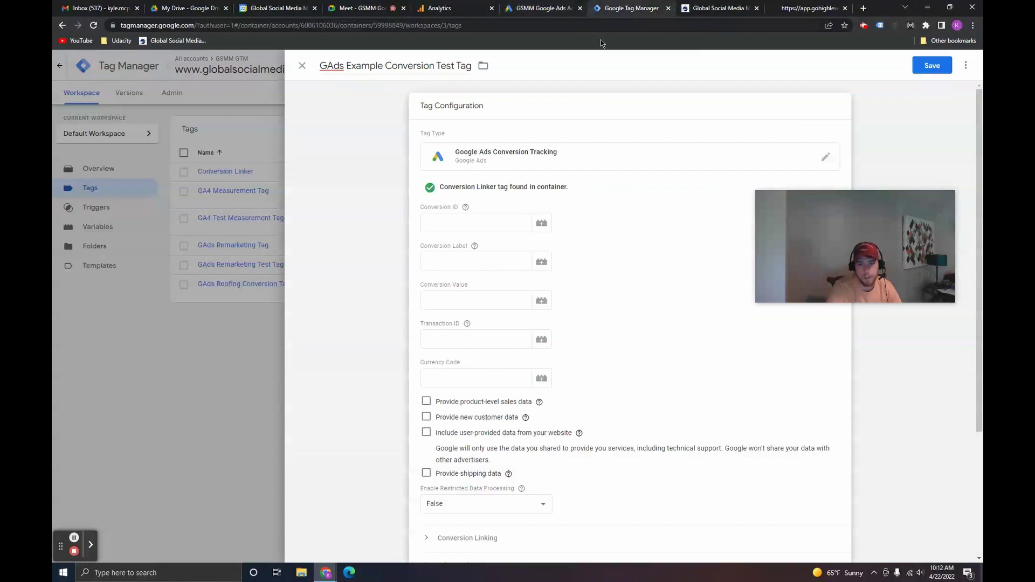
click(493, 222)
key(ctrl+v)
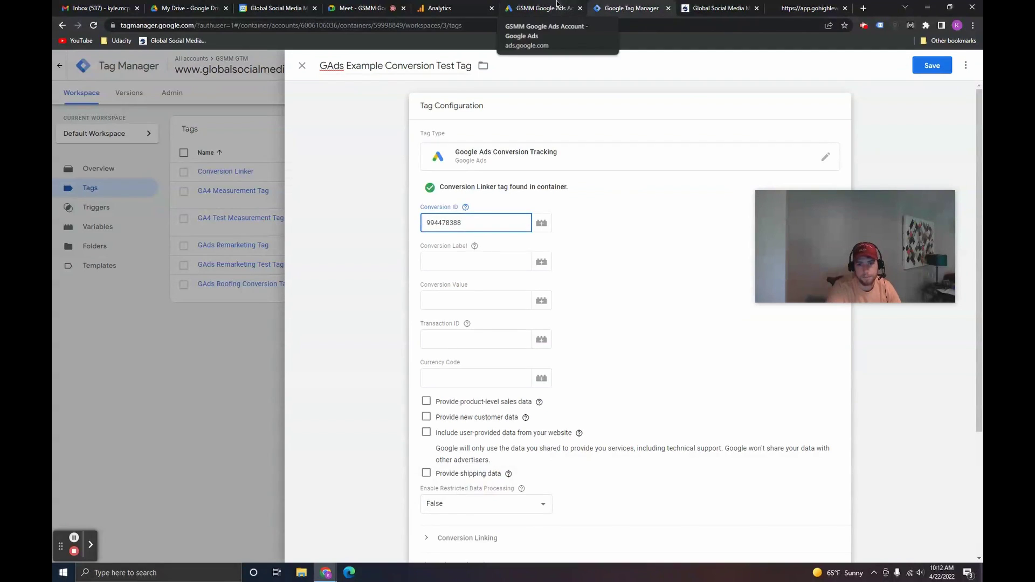
Step: Copy the Example GTM Submit lead form conversion label from Google Ads into the Tag Manager tag's Conversion Label
click(539, 8)
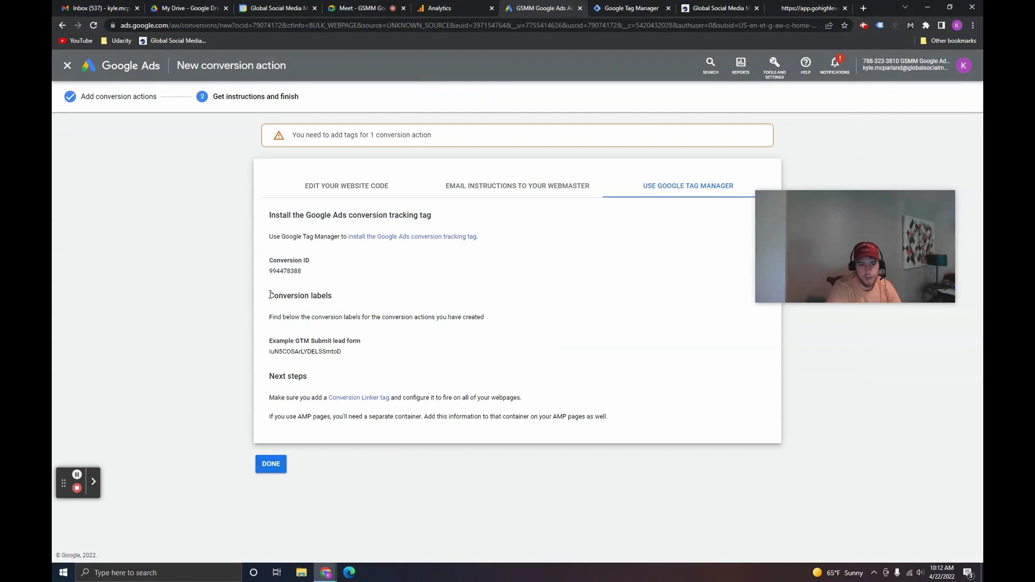
drag(271, 295, 342, 295)
click(347, 345)
click(268, 353)
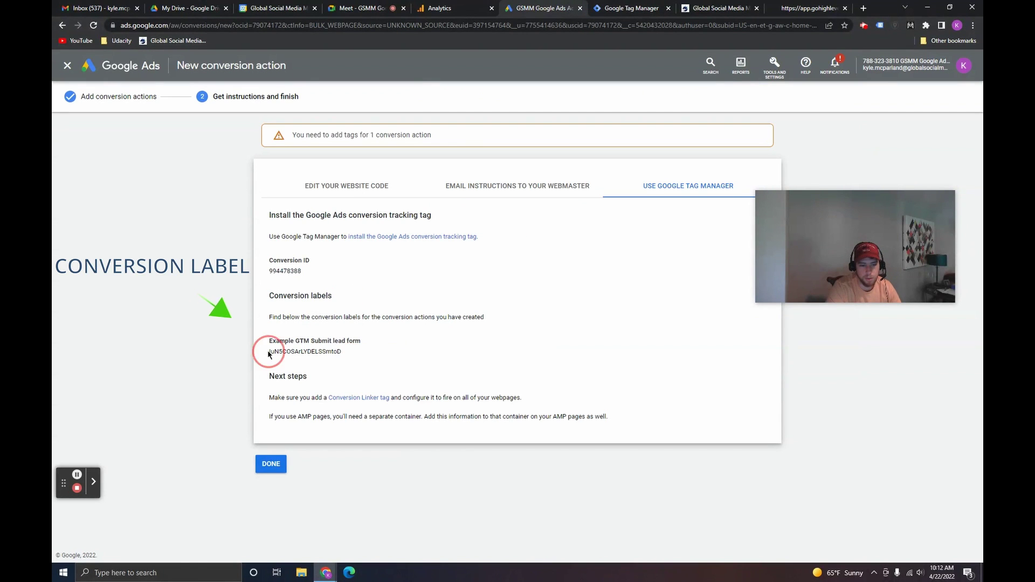
drag(269, 353, 346, 356)
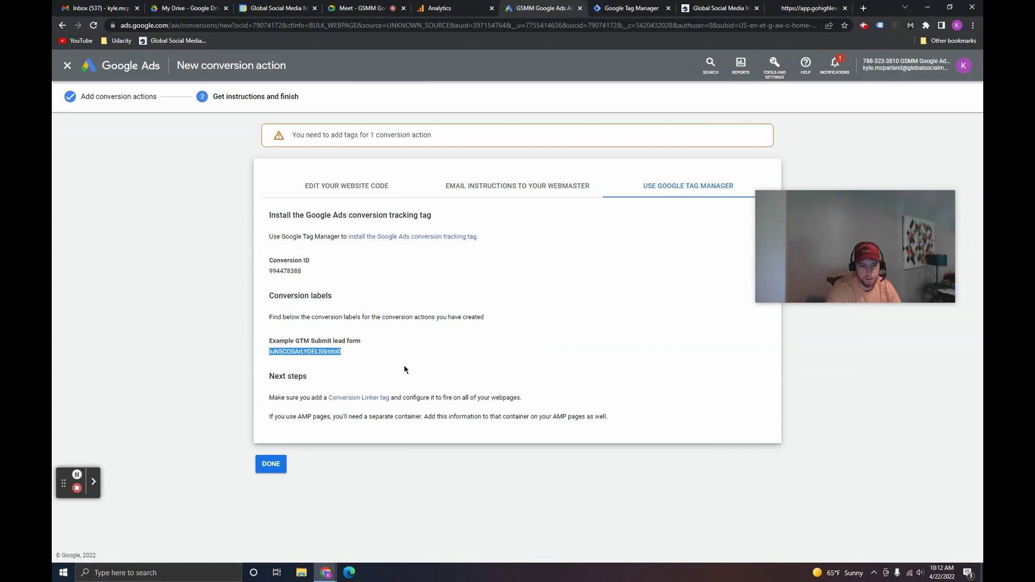
click(628, 8)
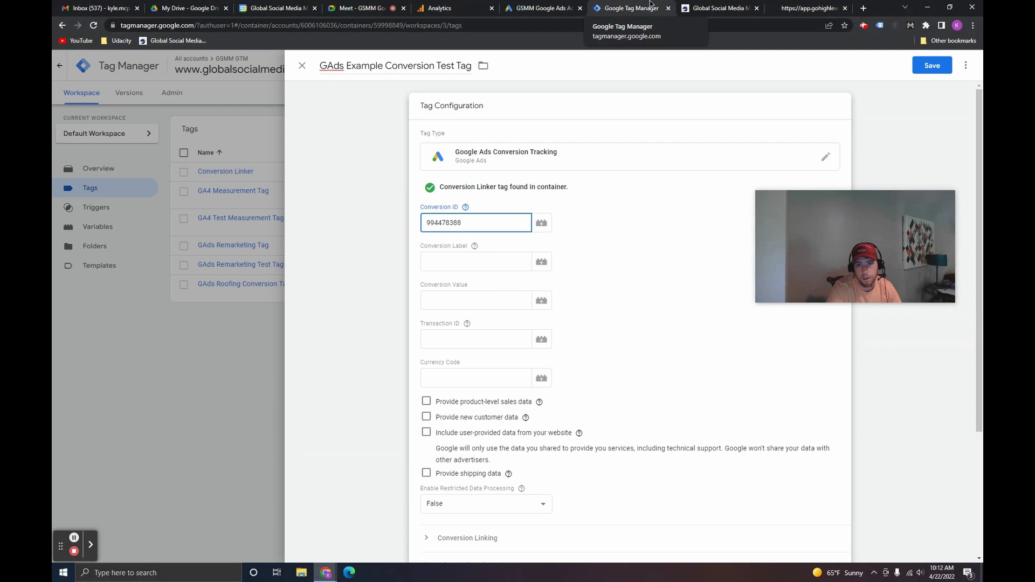
click(491, 263)
text(IuN5COSArLYDELSSmtoD)
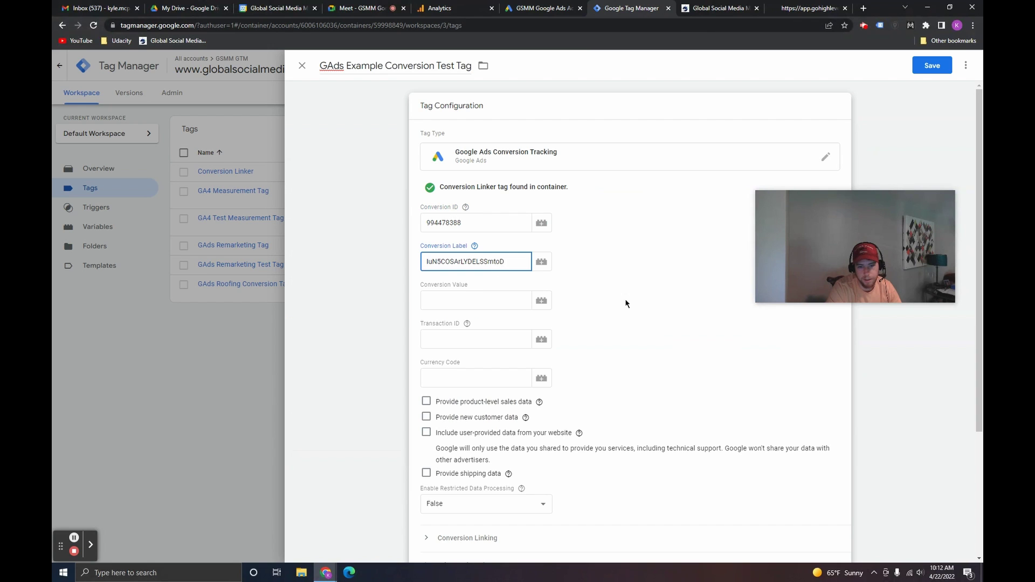
Step: Set the Conversion Value of the GAds Example Conversion Test Tag to 1
click(626, 304)
click(490, 298)
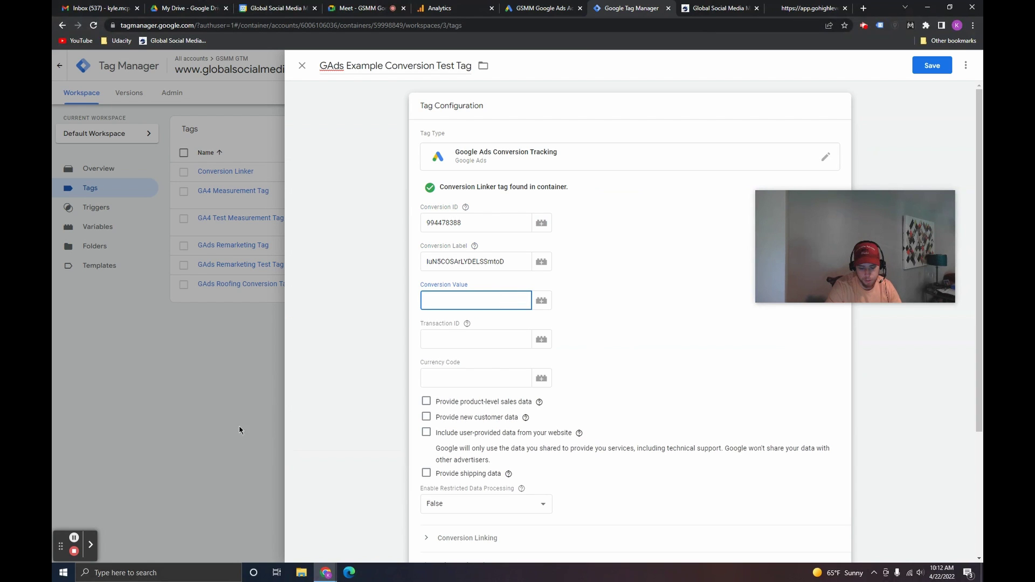
click(185, 480)
click(485, 299)
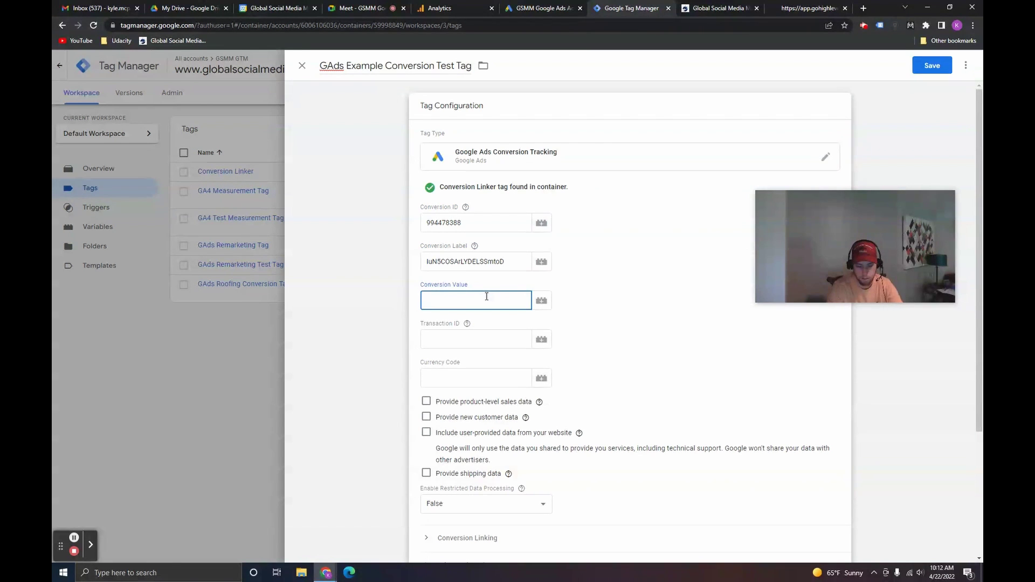
text(1)
click(624, 380)
Step: Attach the GAds Example Conversion Trigger to the conversion tracking tag and save the tag
scroll(625, 383, down, 2)
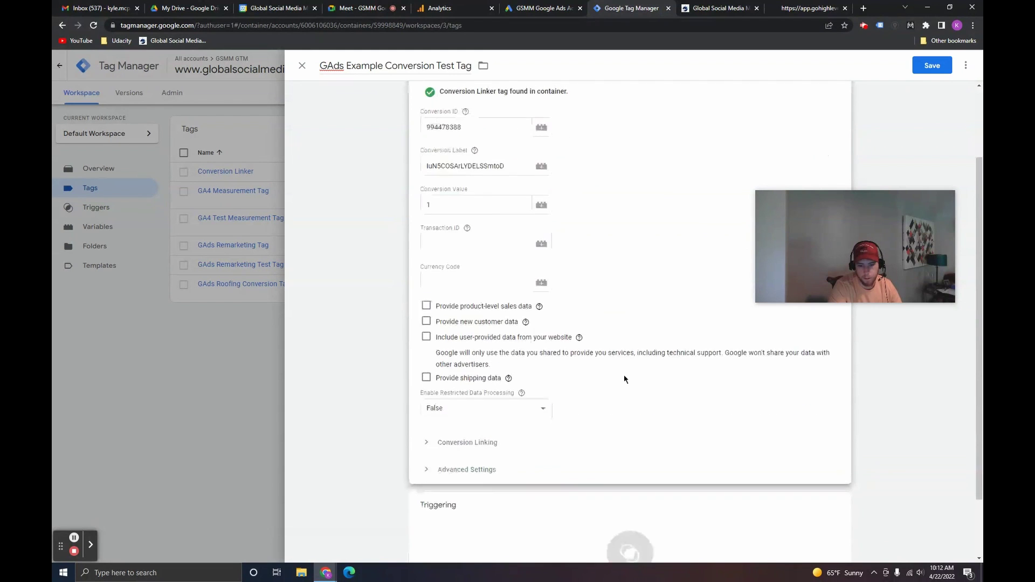
scroll(591, 437, down, 3)
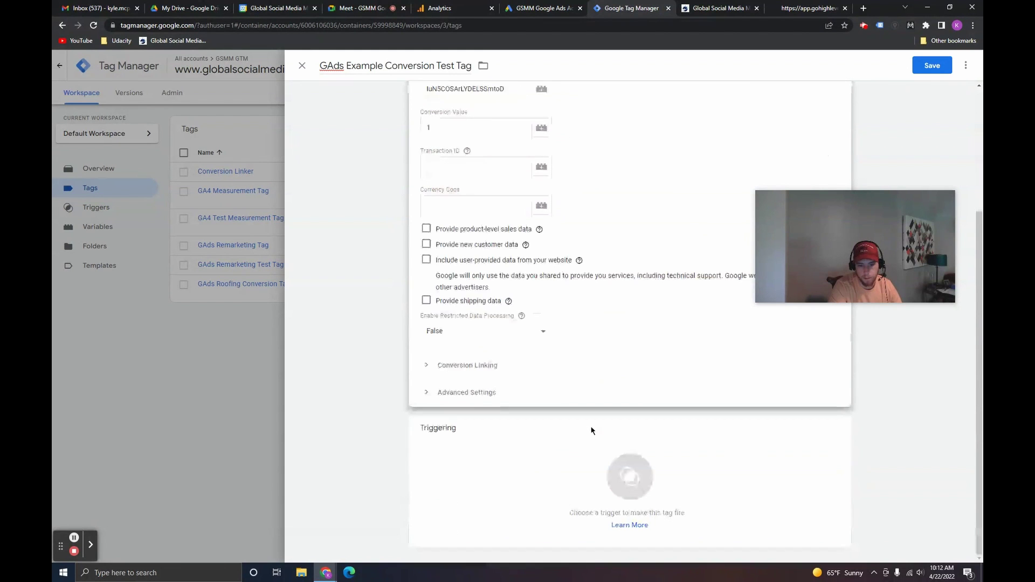
click(484, 459)
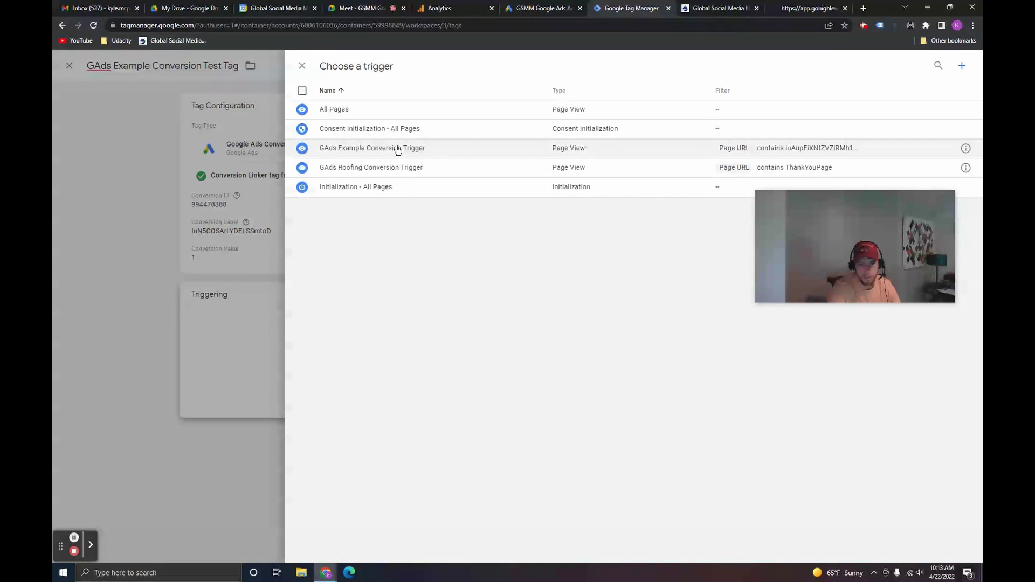
click(434, 148)
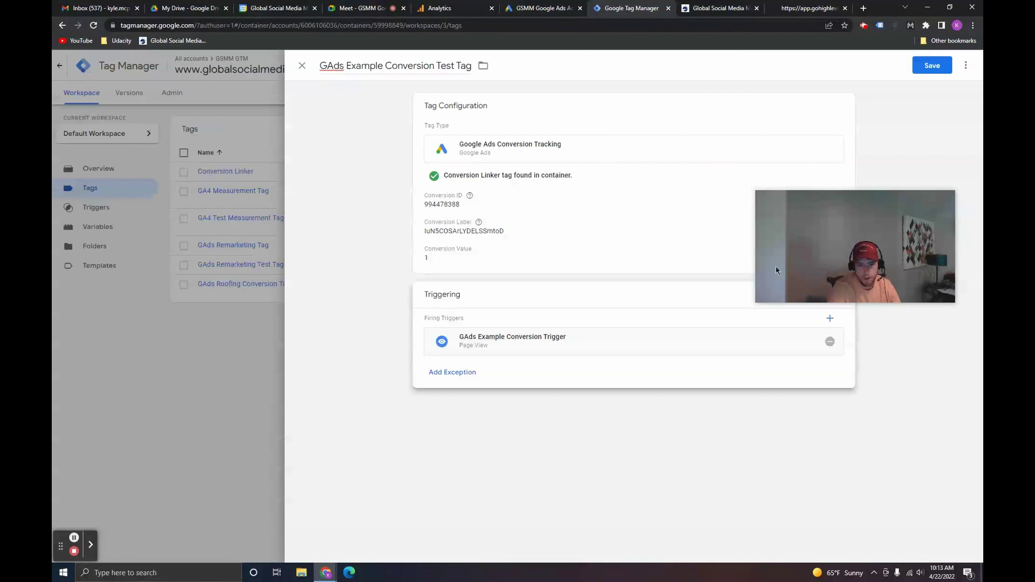
click(928, 62)
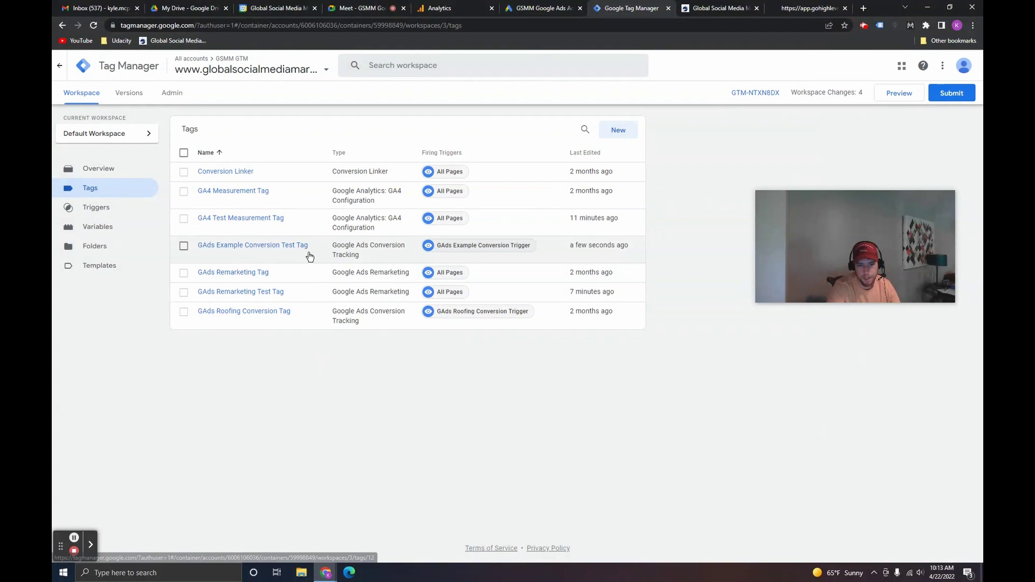
Step: Start submitting the workspace changes from Tag Manager and name the version "Ganalytics, Gremarketing, GAdsConversion Tracking"
click(798, 6)
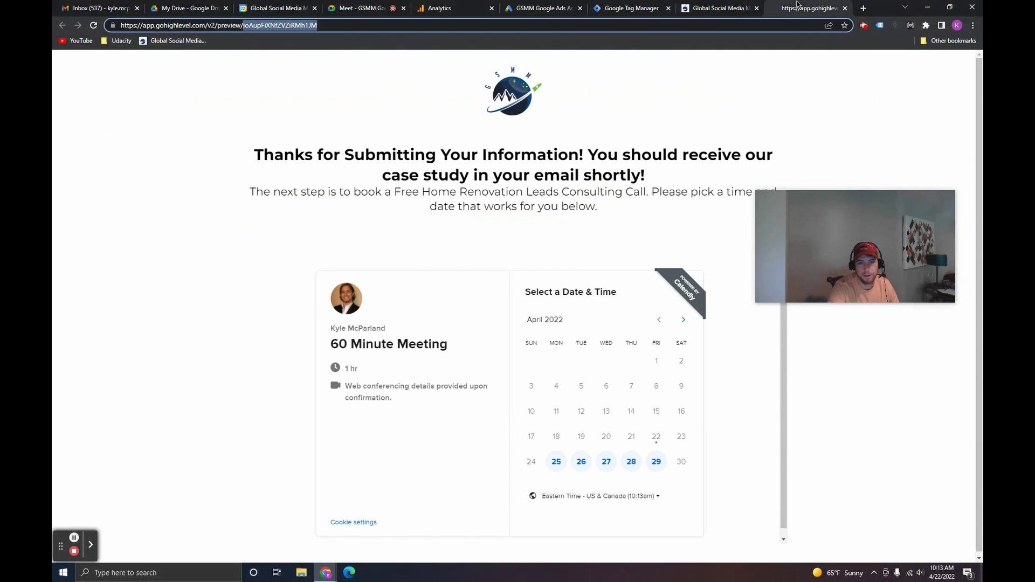
click(610, 5)
click(958, 93)
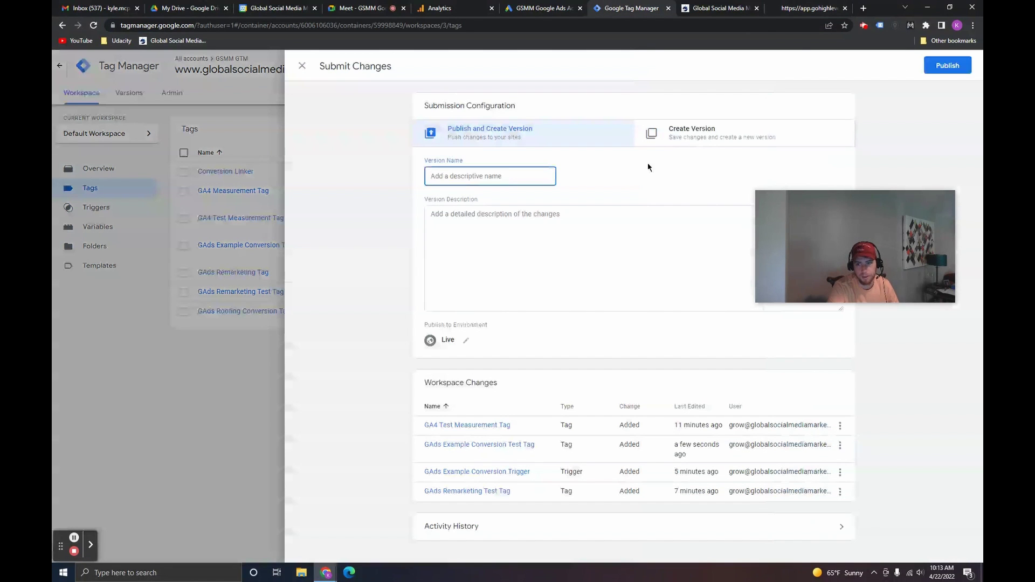
text(G)
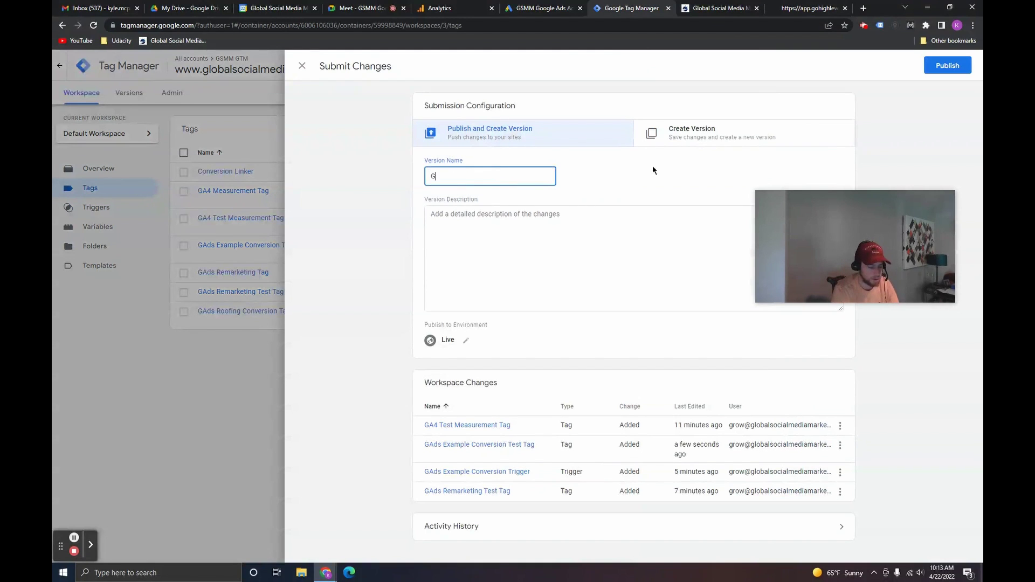
text(analytics, G)
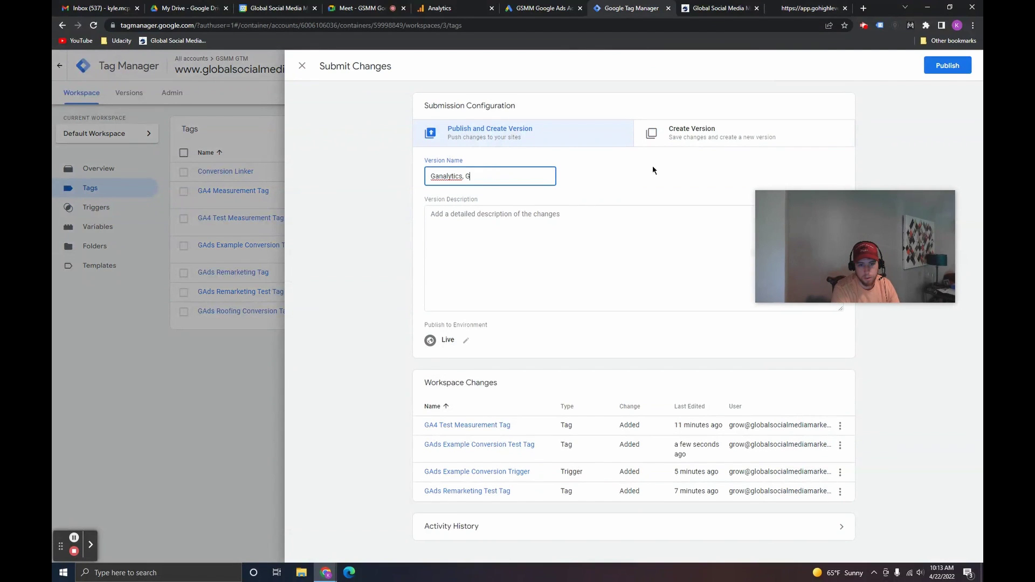
text(remarketing, GAdsConversion Tracking)
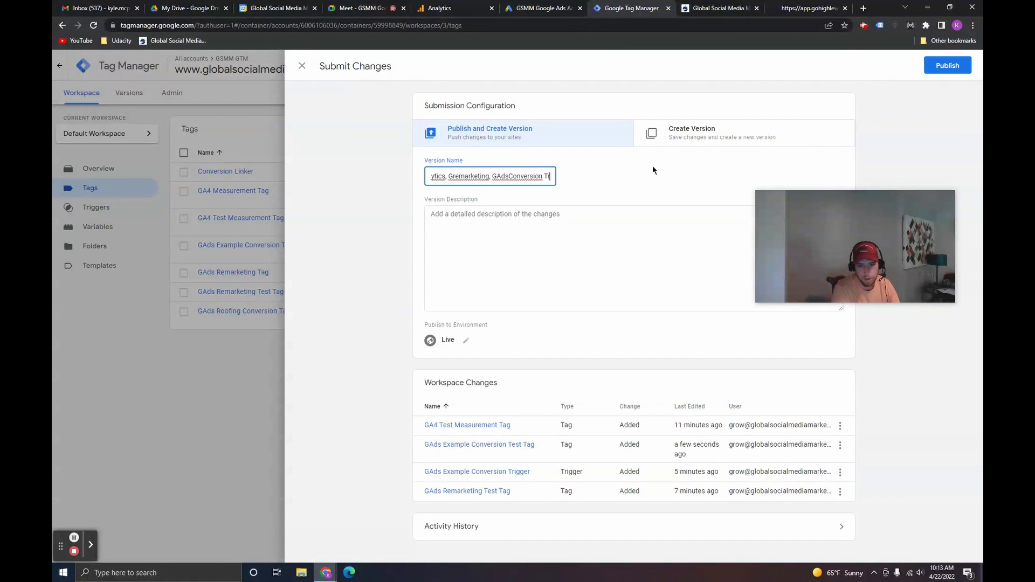
click(521, 237)
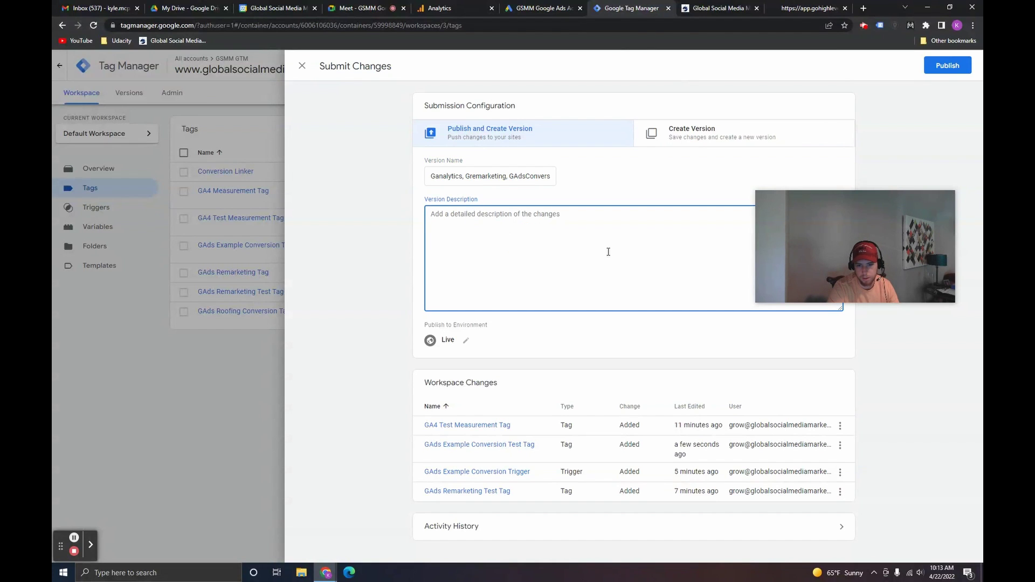
double_click(497, 173)
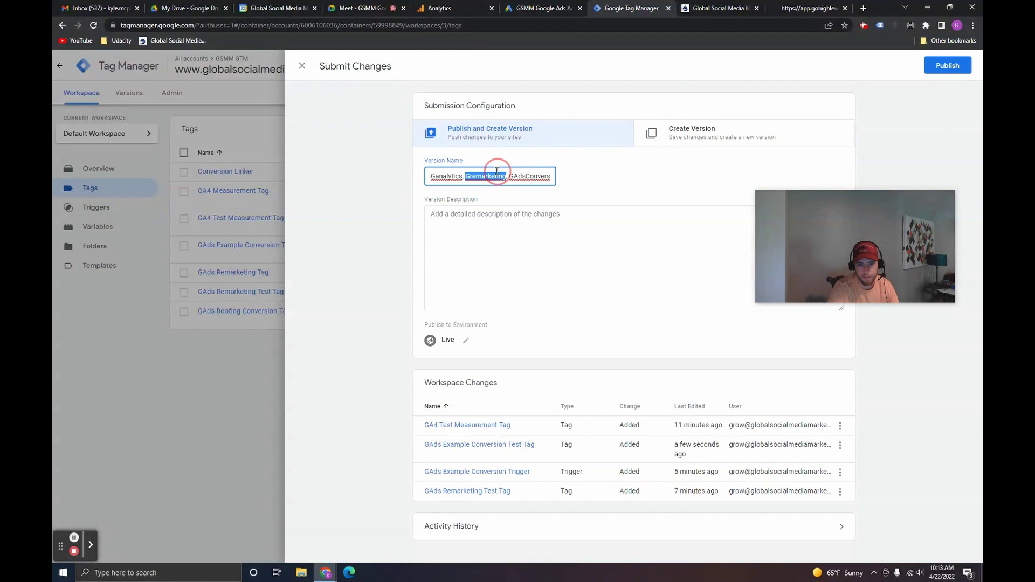
triple_click(497, 173)
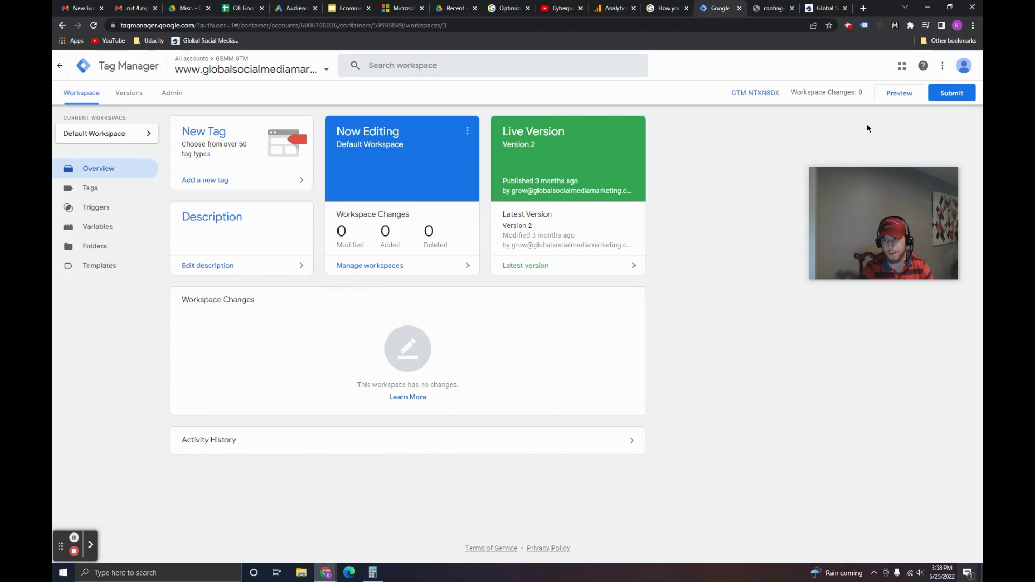
click(895, 96)
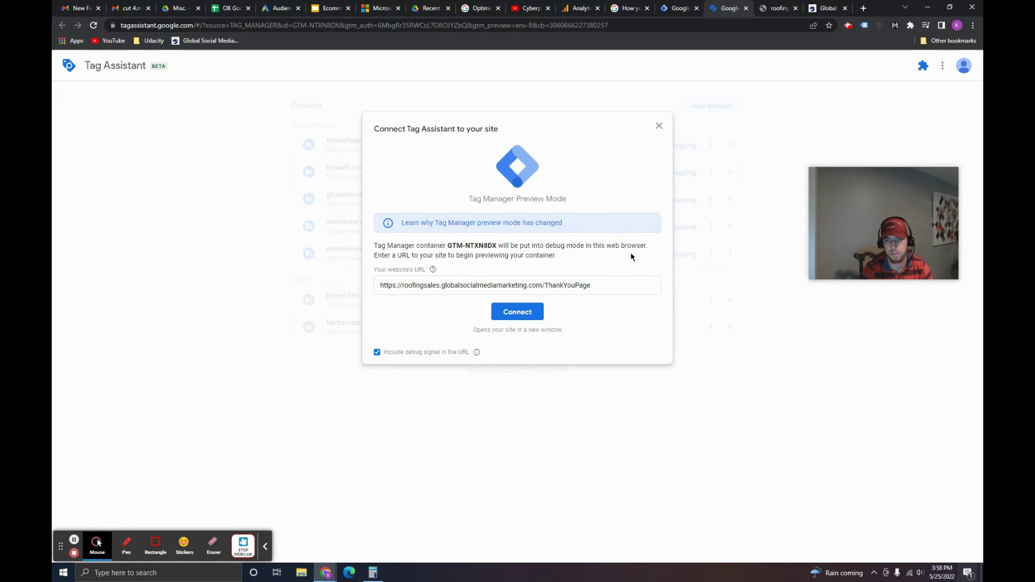
click(774, 7)
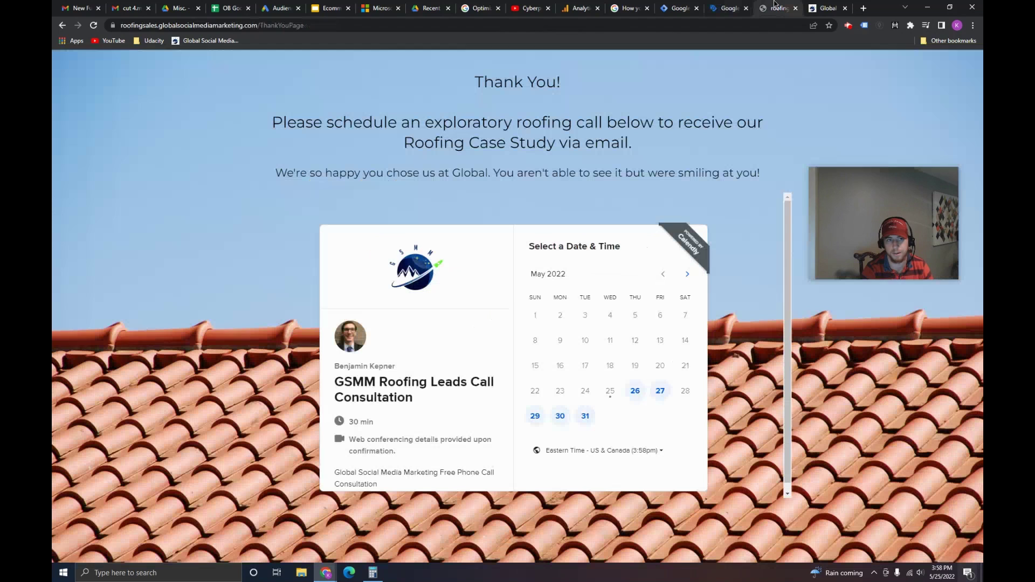
click(599, 25)
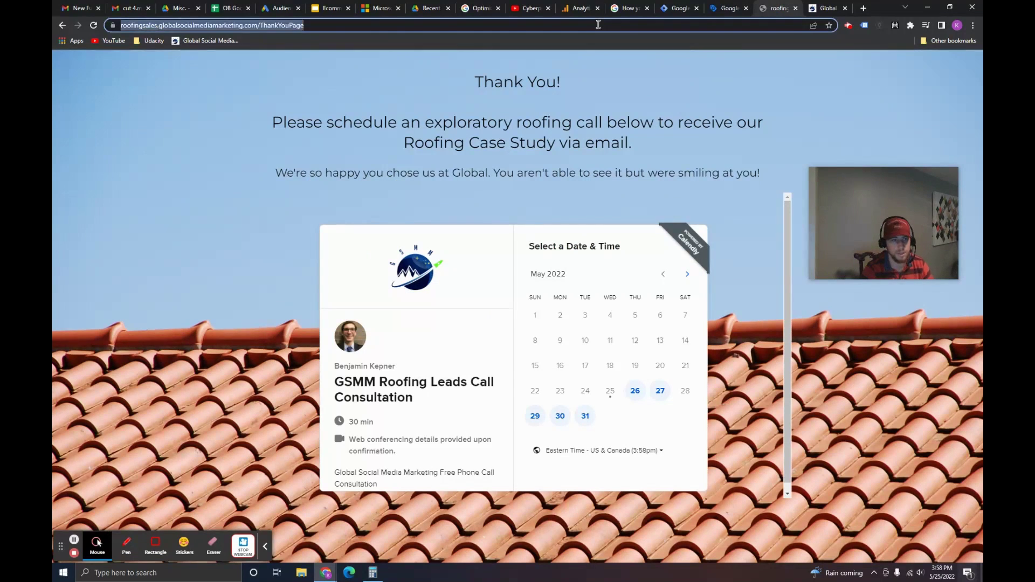
click(690, 79)
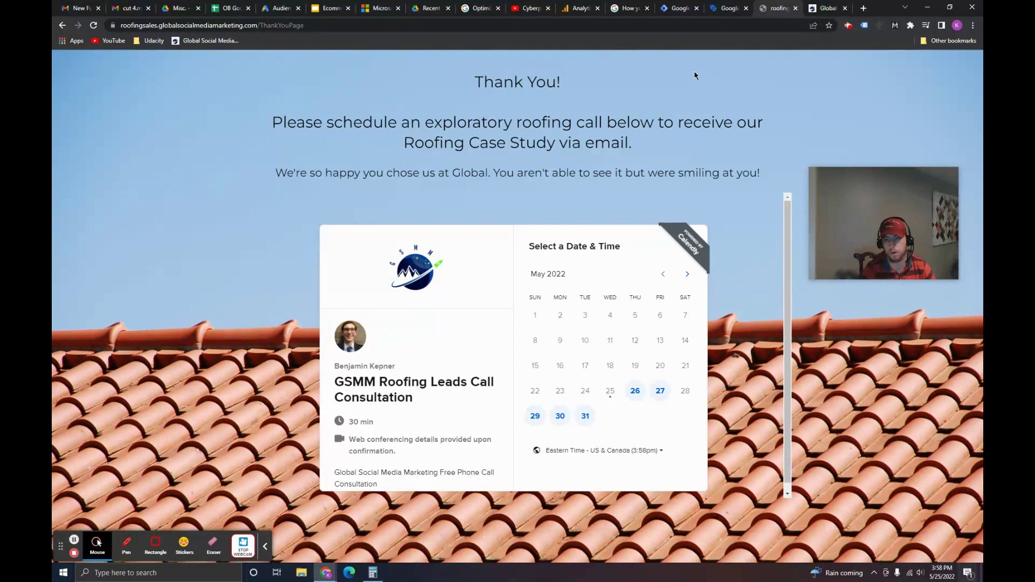
click(726, 9)
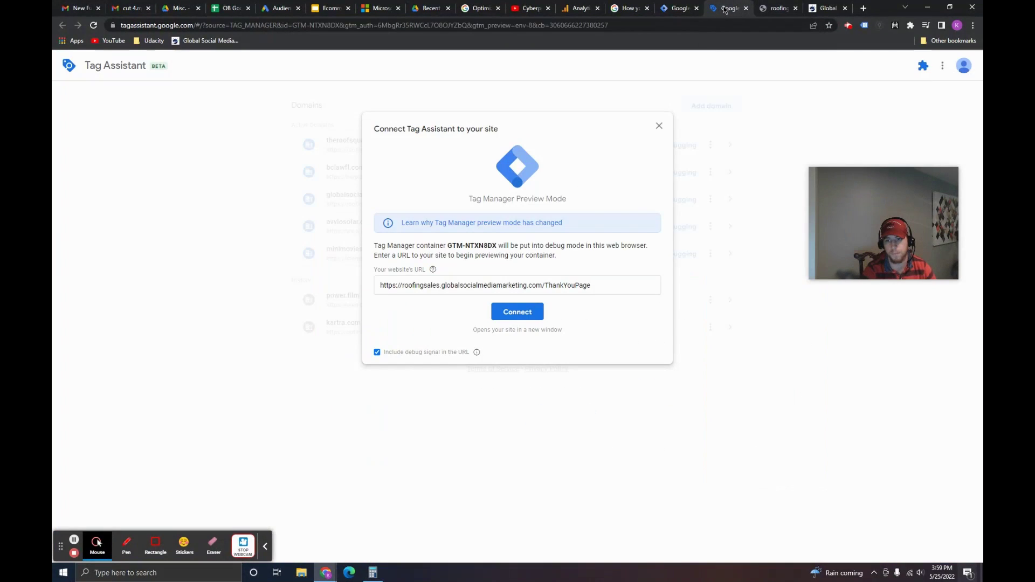
triple_click(599, 284)
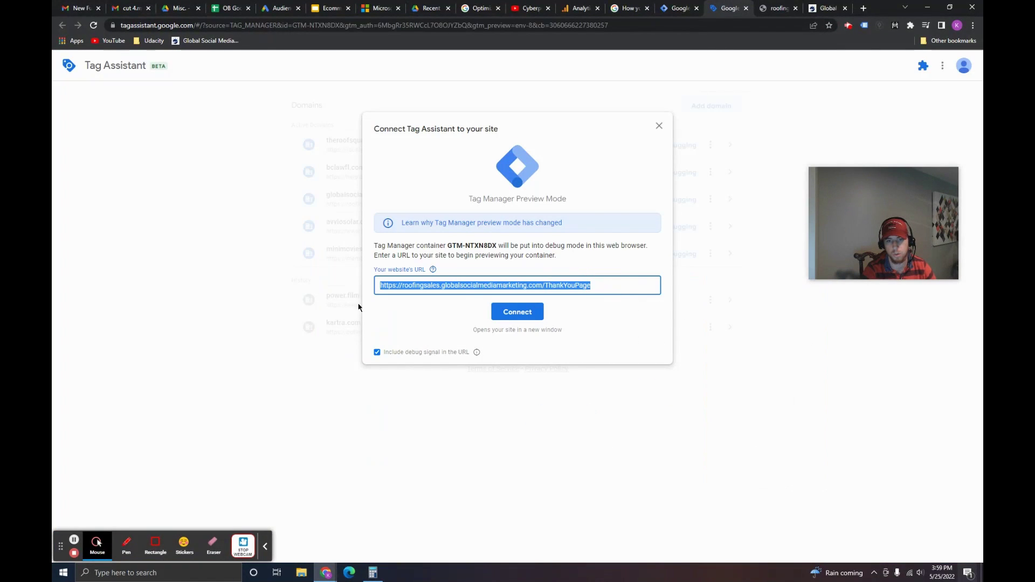
key(End)
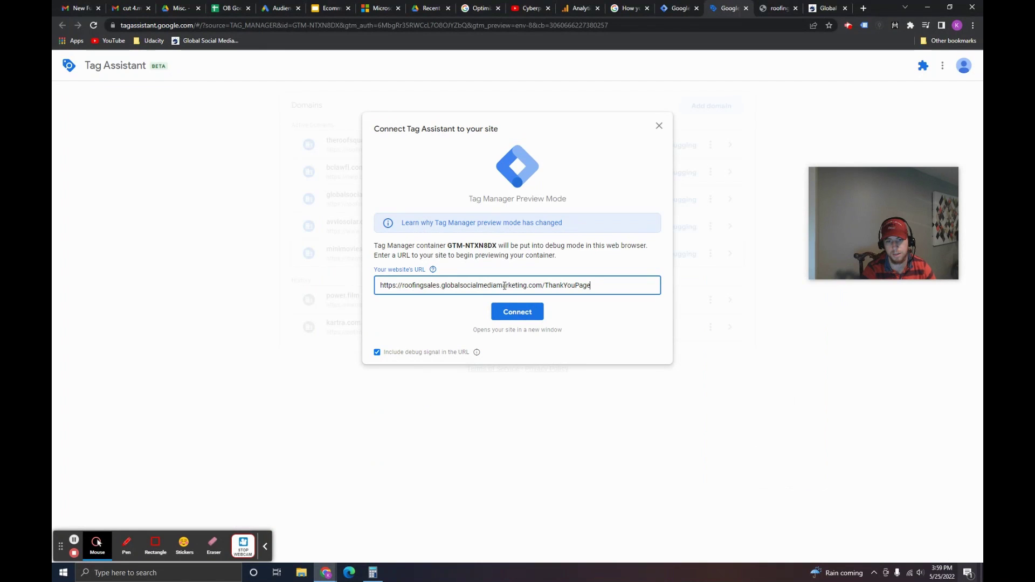
click(513, 314)
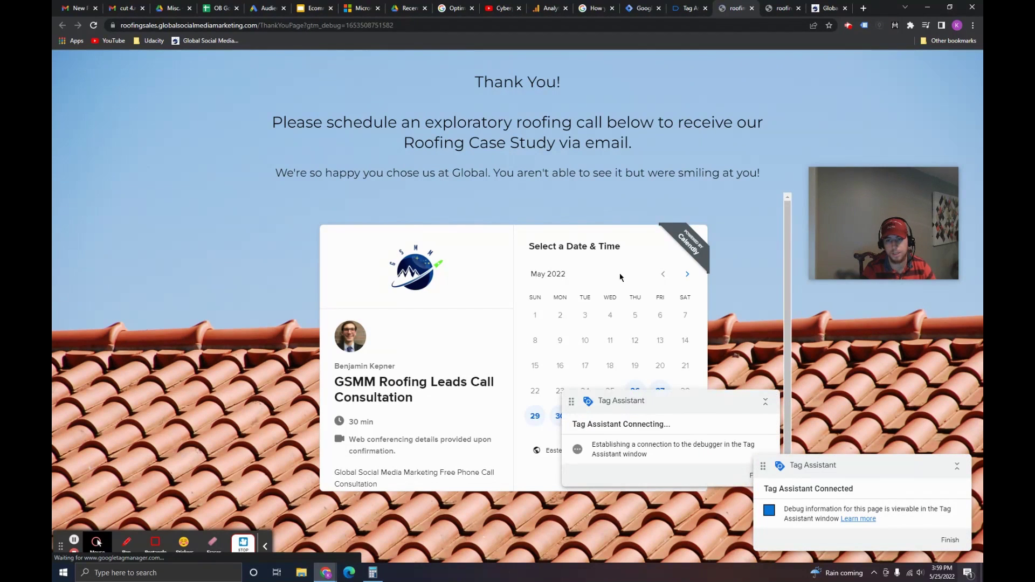
Step: Continue into the connected Tag Assistant session and check which of the container's tags fired and did not fire on the thank-you page
click(684, 7)
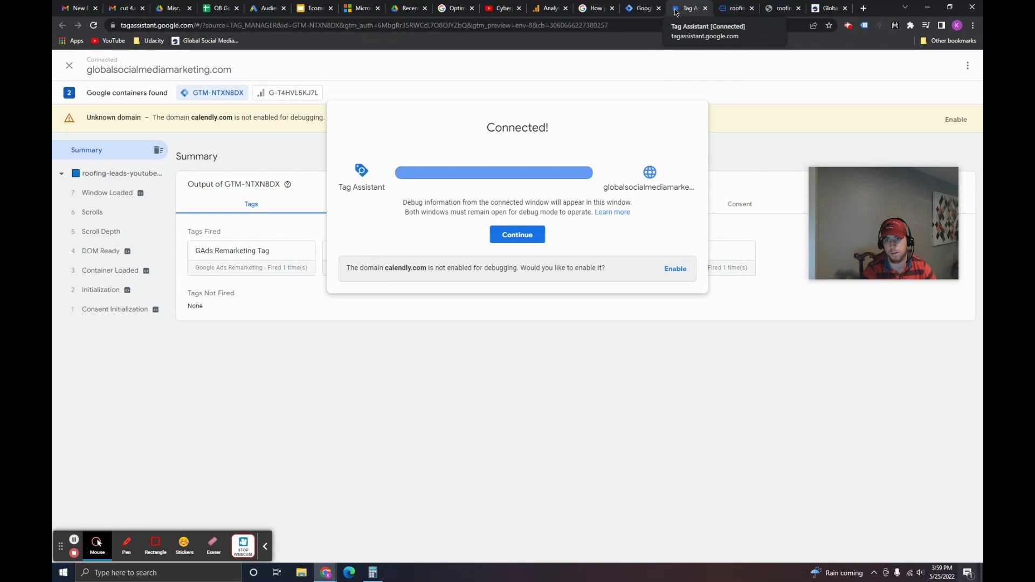
click(732, 13)
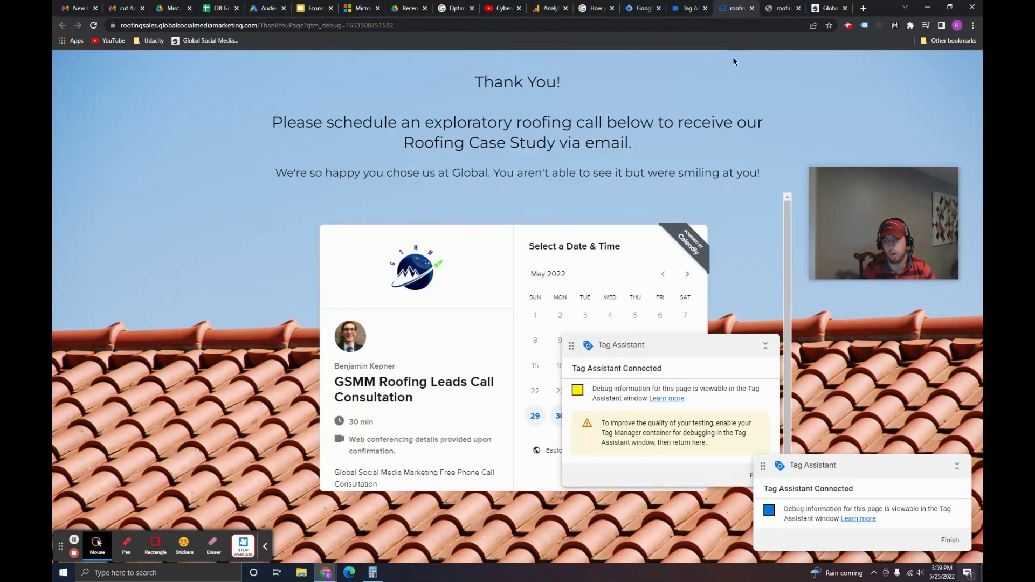
click(685, 9)
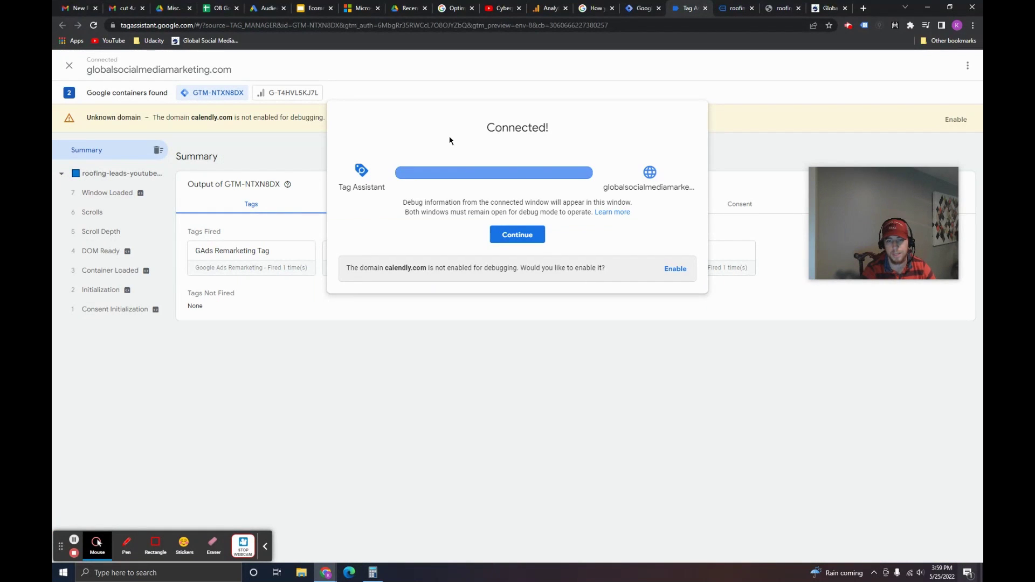
click(512, 237)
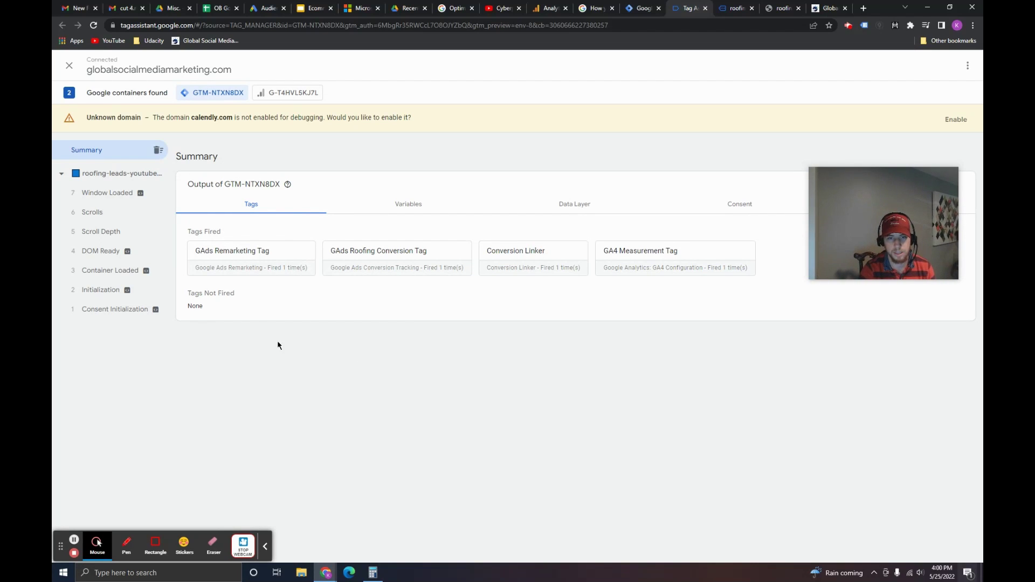
drag(193, 296, 231, 296)
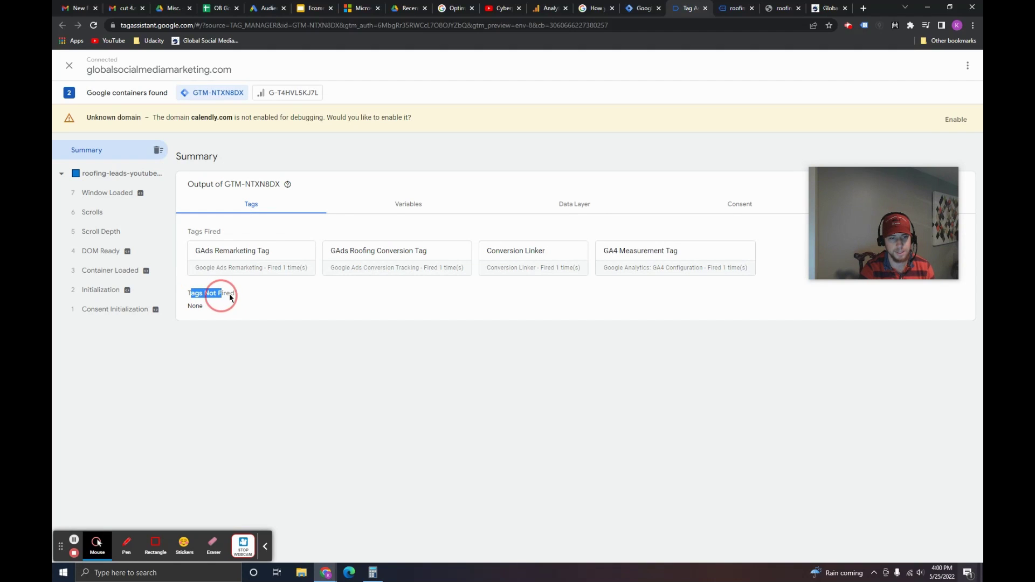
click(277, 326)
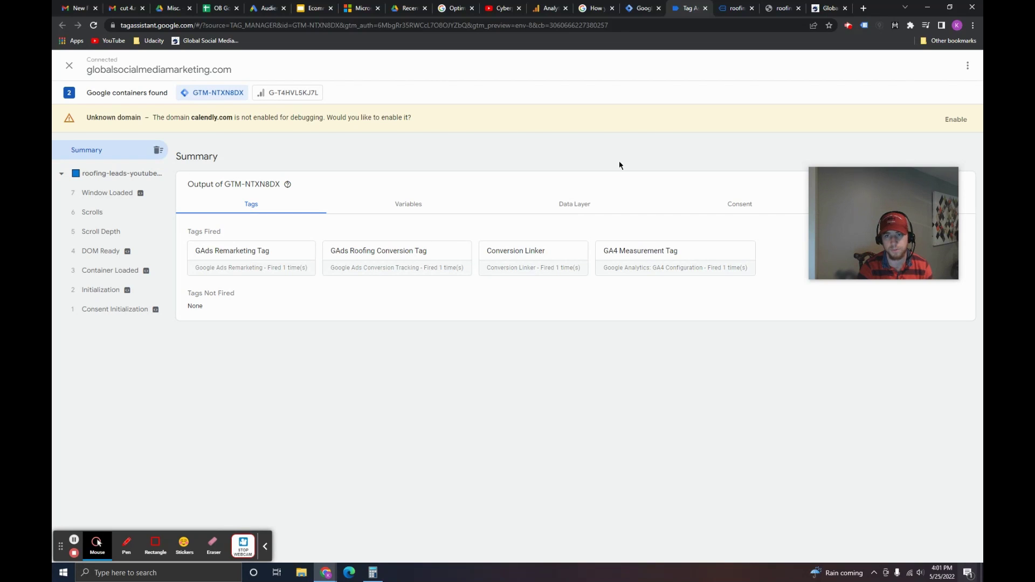
Step: Close the Tag Assistant debugging page and return to the tag list in the Tag Manager workspace
click(705, 8)
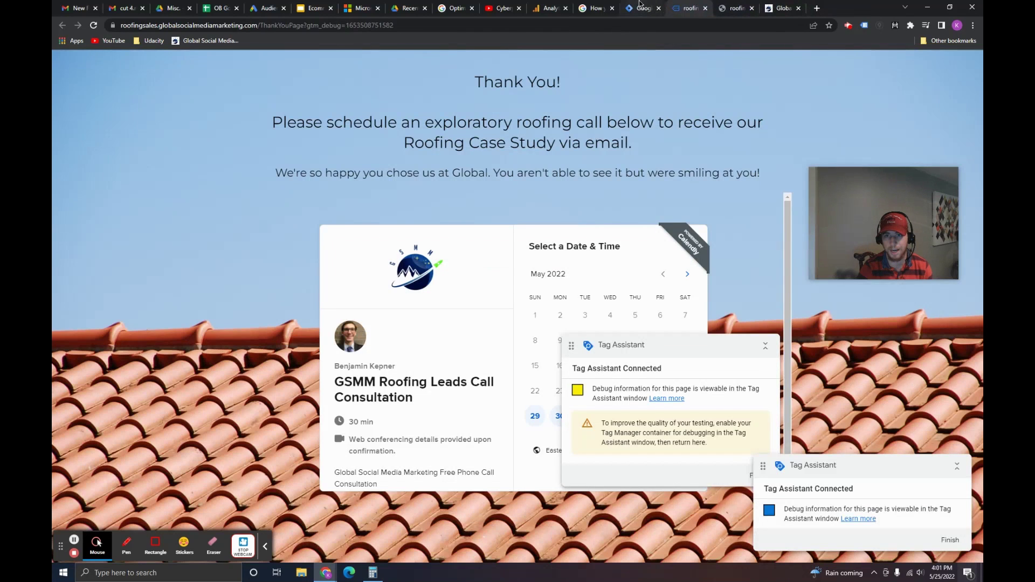
click(641, 7)
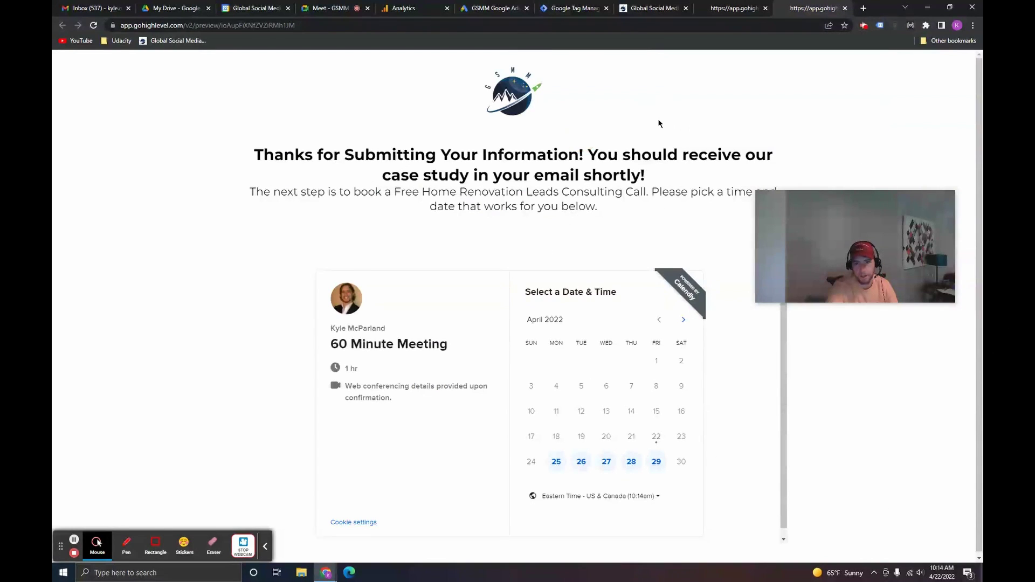
click(587, 11)
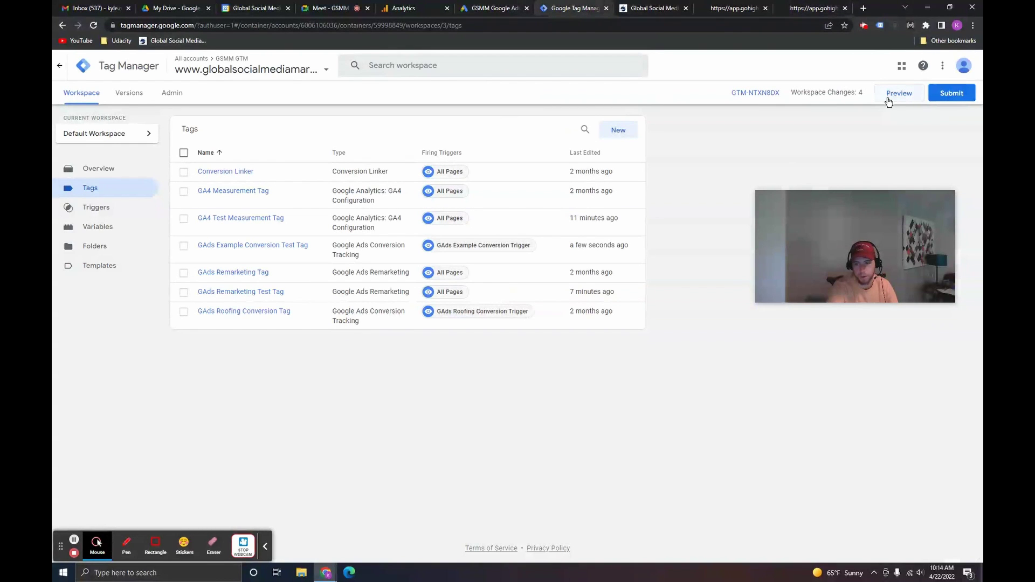